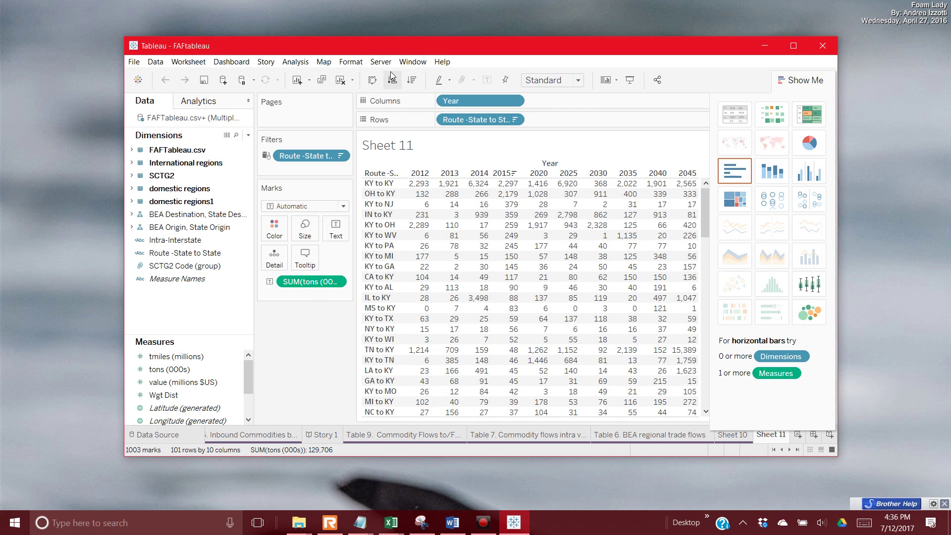
# - Switch to the worksheet "Table 1. Total Trade in Tons, Value and Ton-Miles"
pyautogui.click(413, 62)
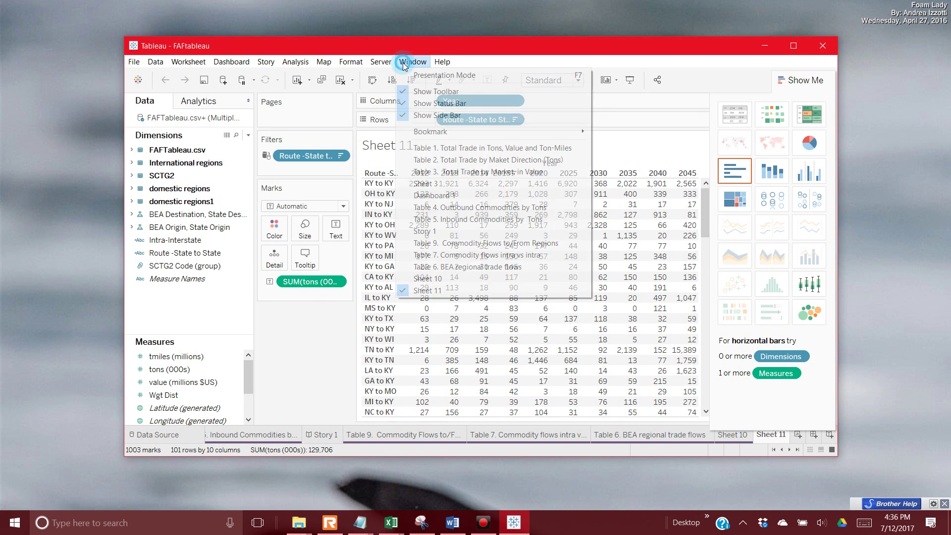
pyautogui.click(421, 147)
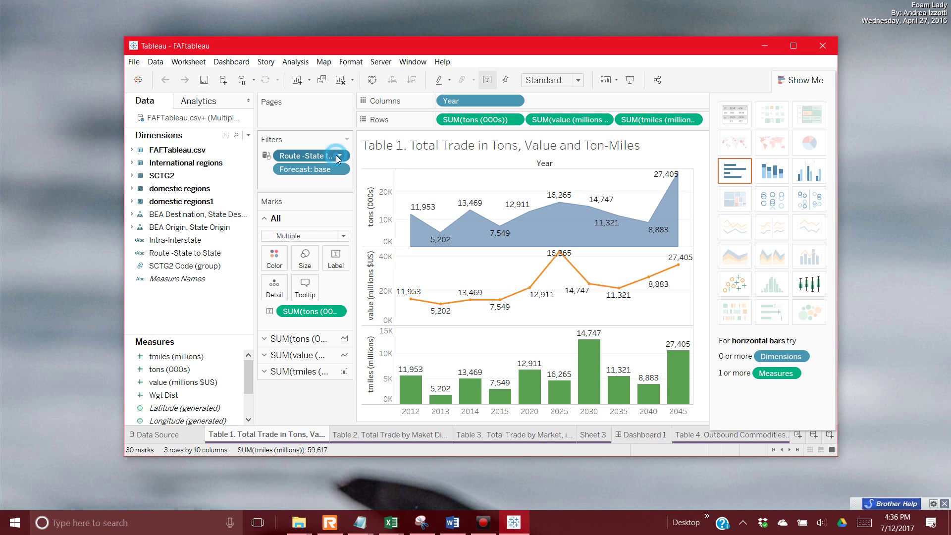
# - Hide the Show Me chart suggestions and maximize the application window
pyautogui.click(337, 155)
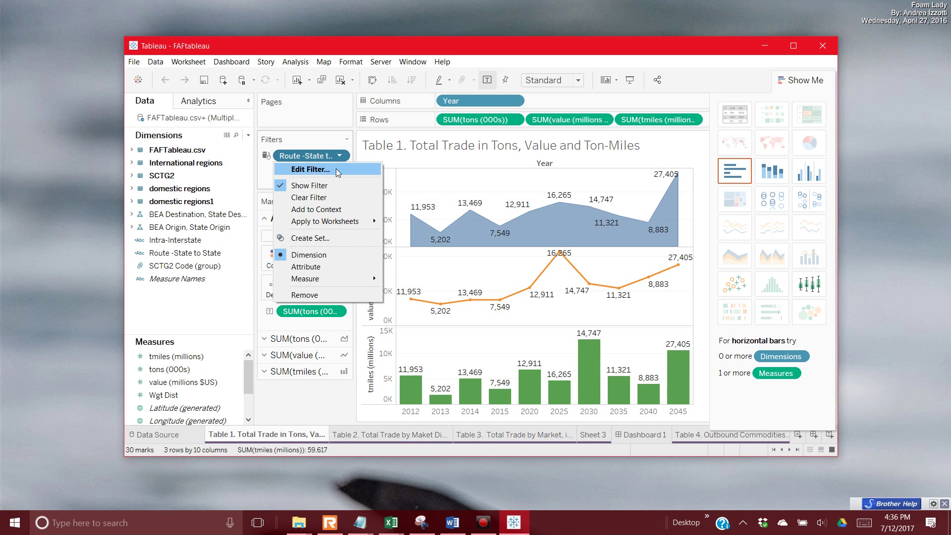
pyautogui.click(808, 69)
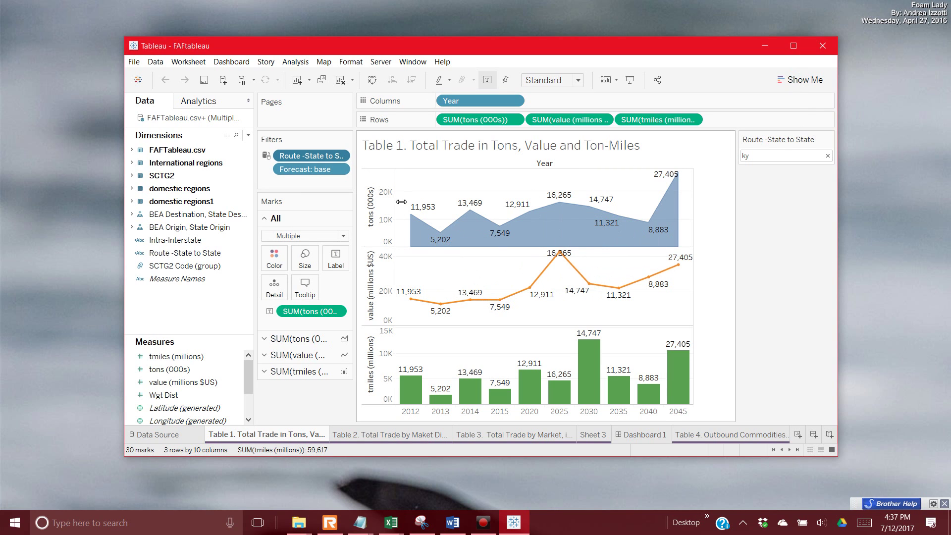
pyautogui.click(791, 50)
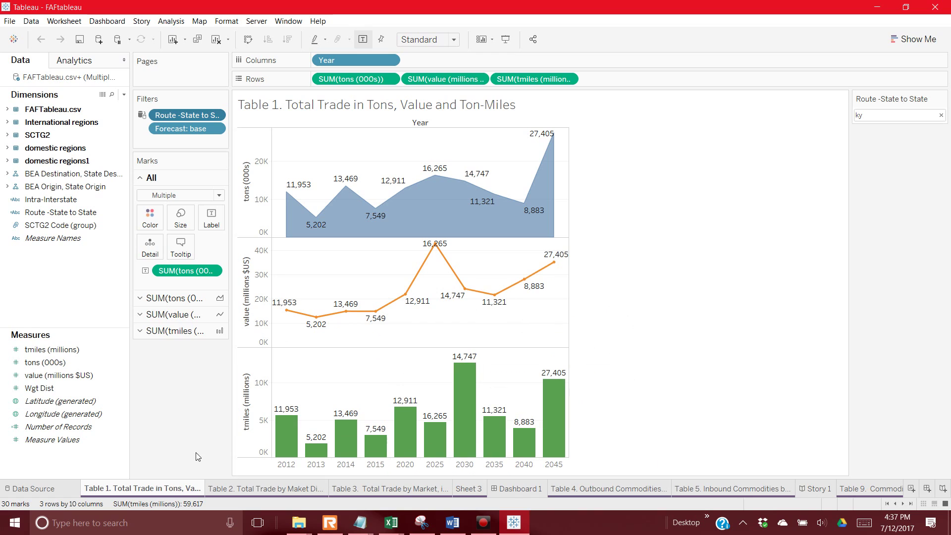
# - Duplicate the Table 1 total trade worksheet and rename the copy "Table 1. Total-with direction"
pyautogui.rightClick(191, 488)
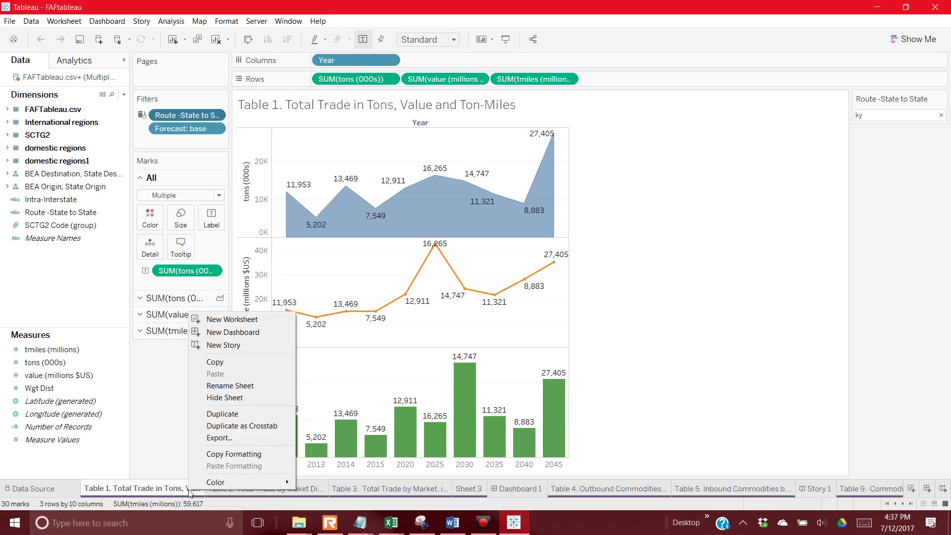
pyautogui.click(237, 414)
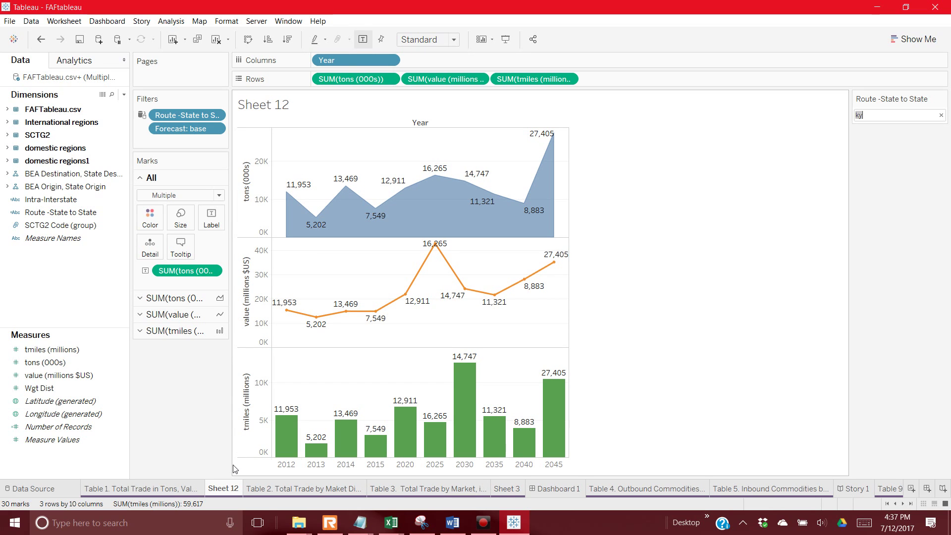
pyautogui.rightClick(234, 488)
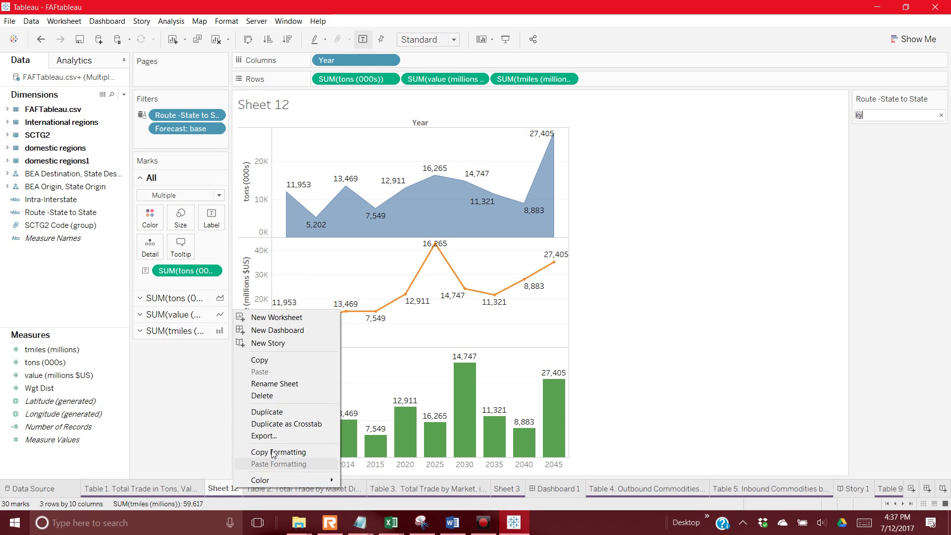
pyautogui.click(272, 385)
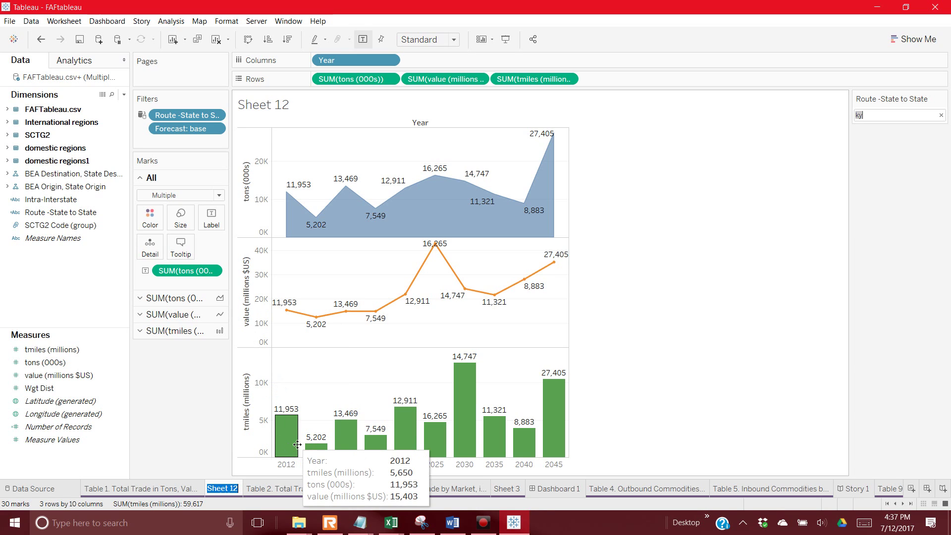
pyautogui.write('Table 1. Total-')
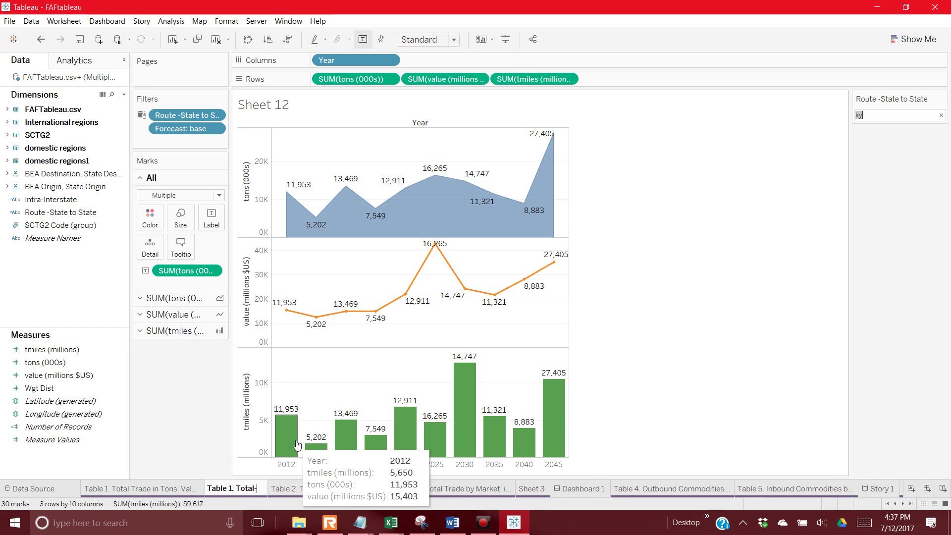
pyautogui.write('with direction')
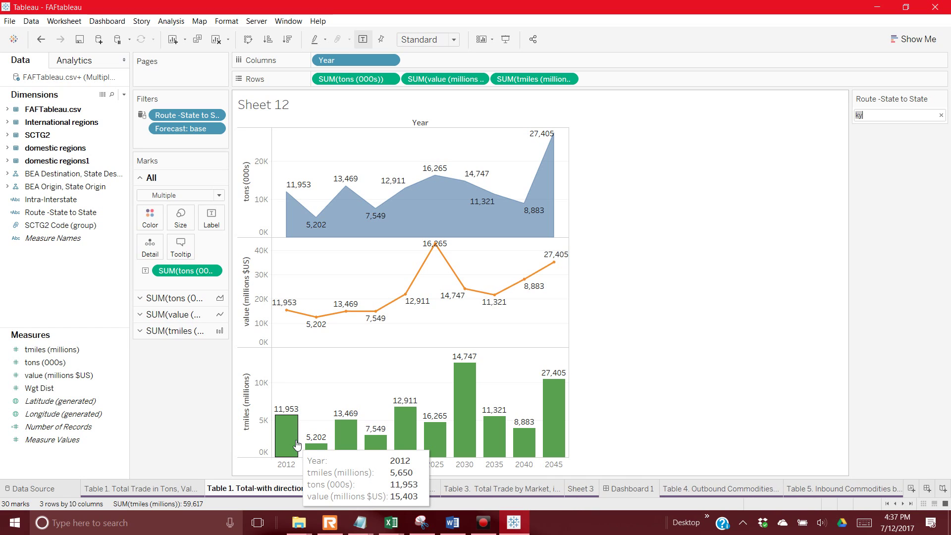
pyautogui.press('Return')
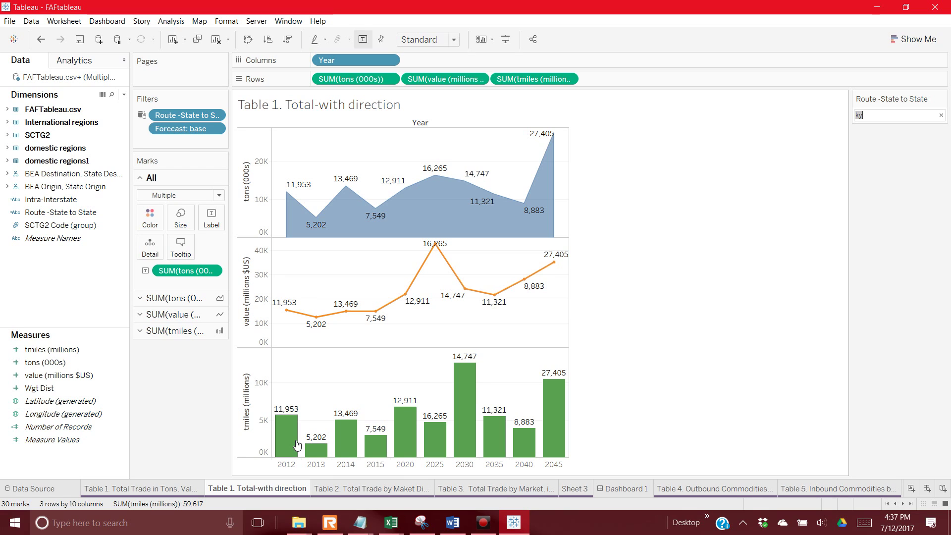
# - Clear the entire "Table 1. Total-with direction" sheet and add Route -State to State as its filter
pyautogui.click(177, 490)
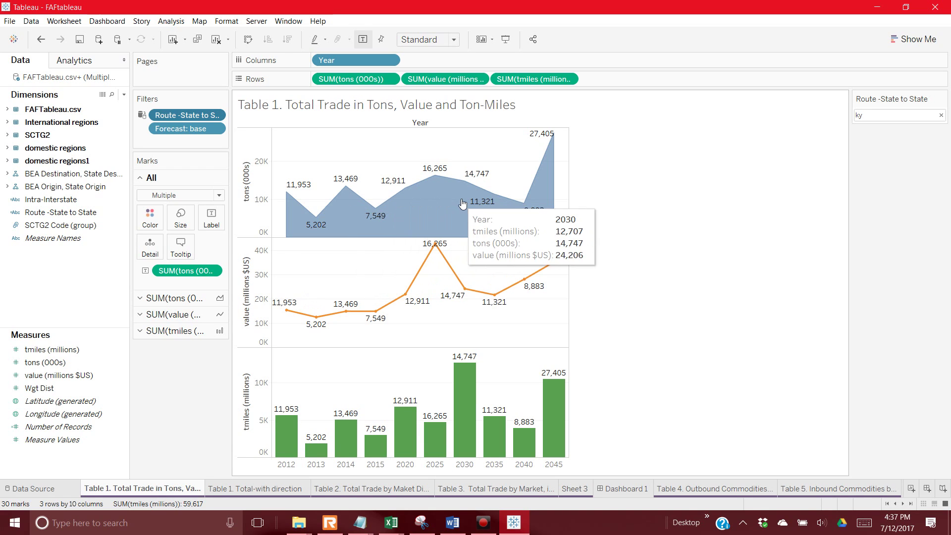
pyautogui.click(271, 490)
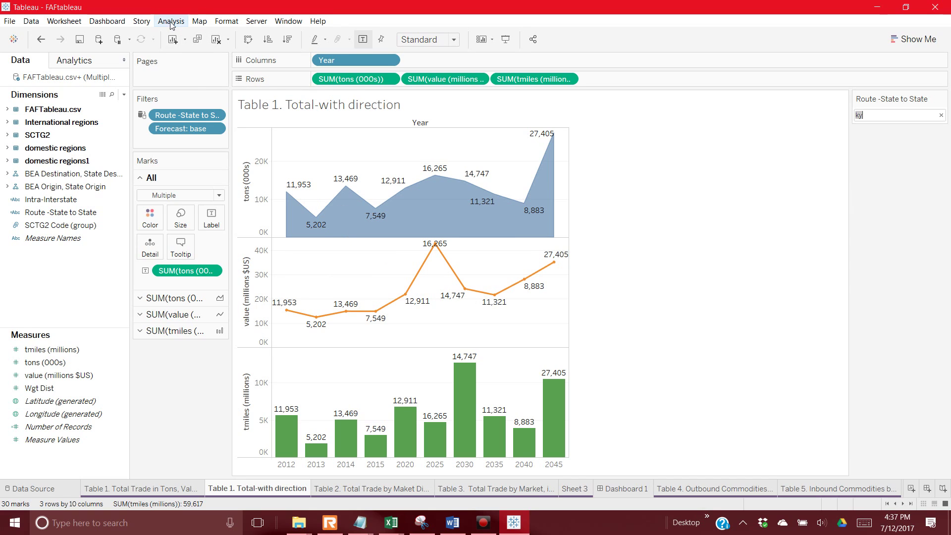
pyautogui.click(184, 44)
pyautogui.click(220, 43)
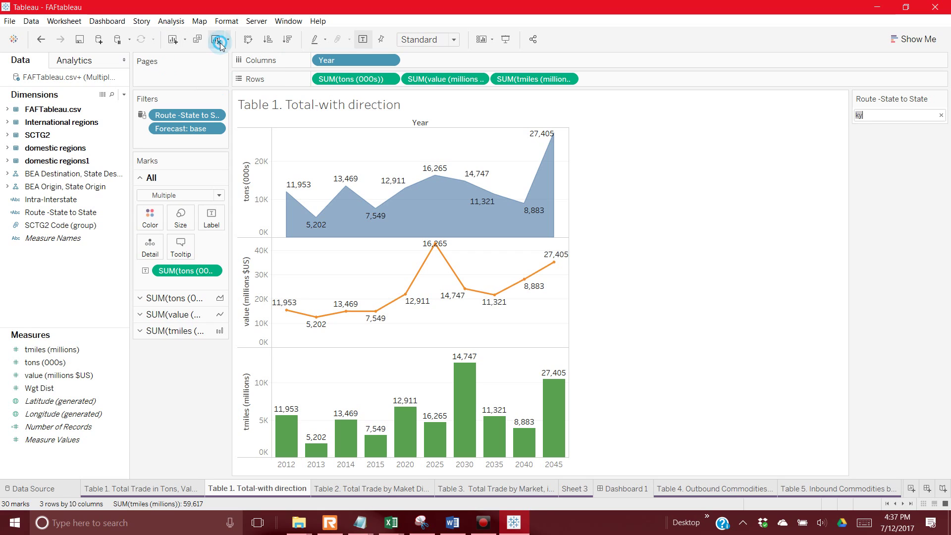
pyautogui.click(227, 43)
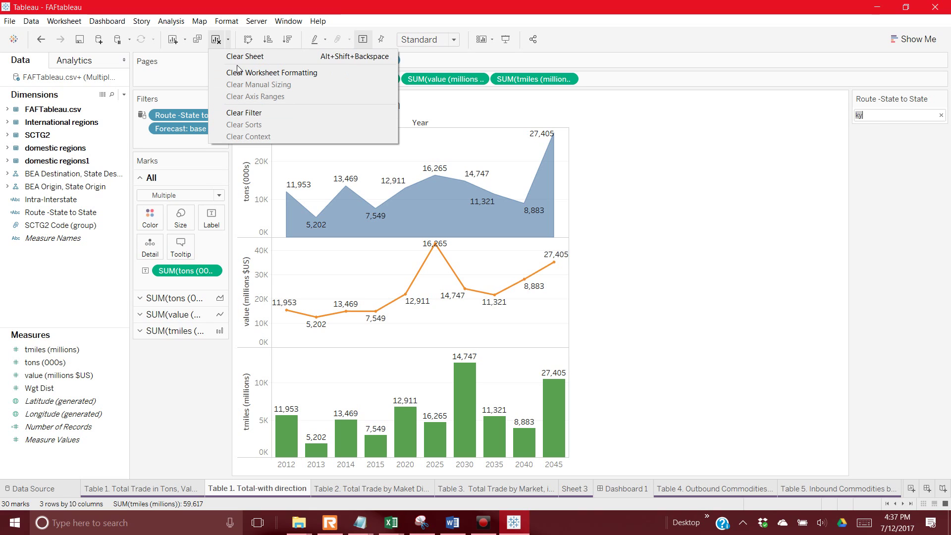
pyautogui.click(237, 57)
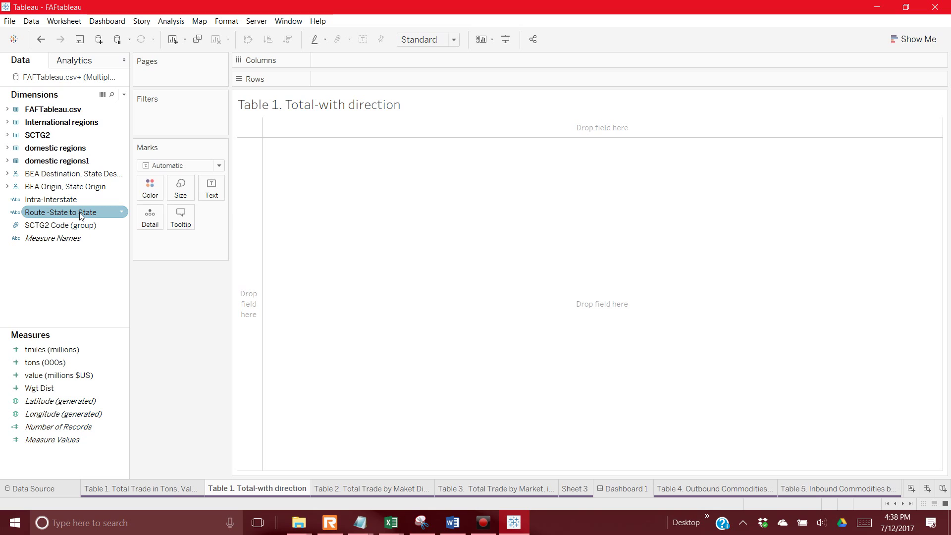
pyautogui.moveTo(81, 215); pyautogui.dragTo(204, 114)
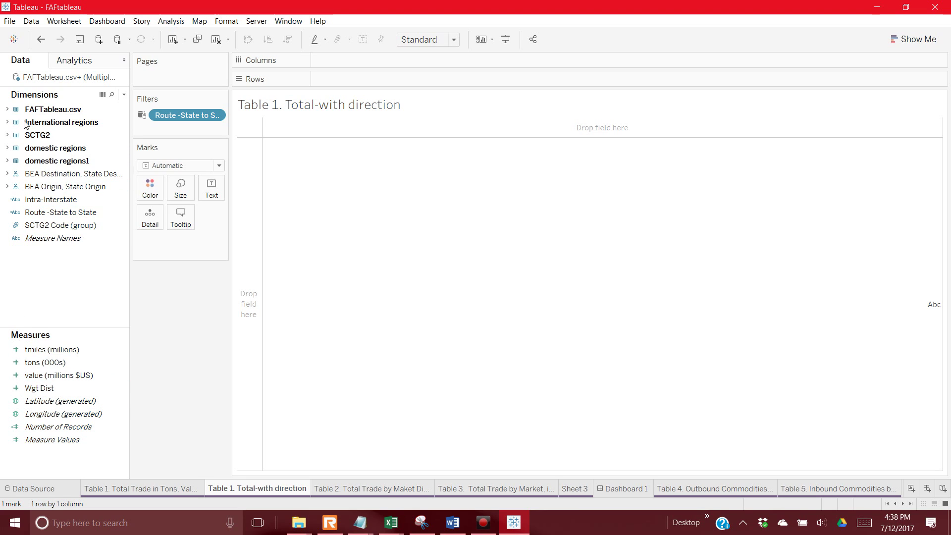
# - Lay out the table with Year from FAFTableau.csv as columns and Trade Type as rows
pyautogui.click(7, 109)
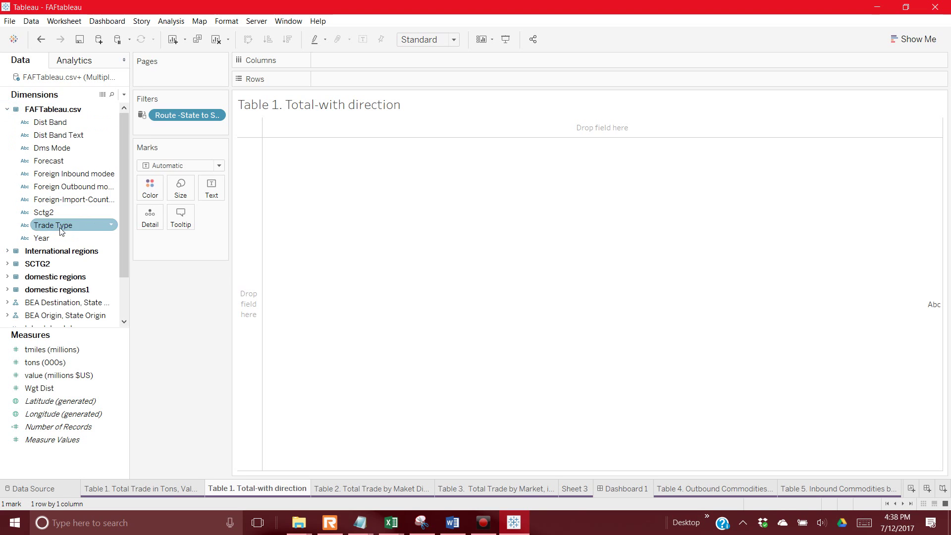
pyautogui.moveTo(52, 225); pyautogui.dragTo(307, 131)
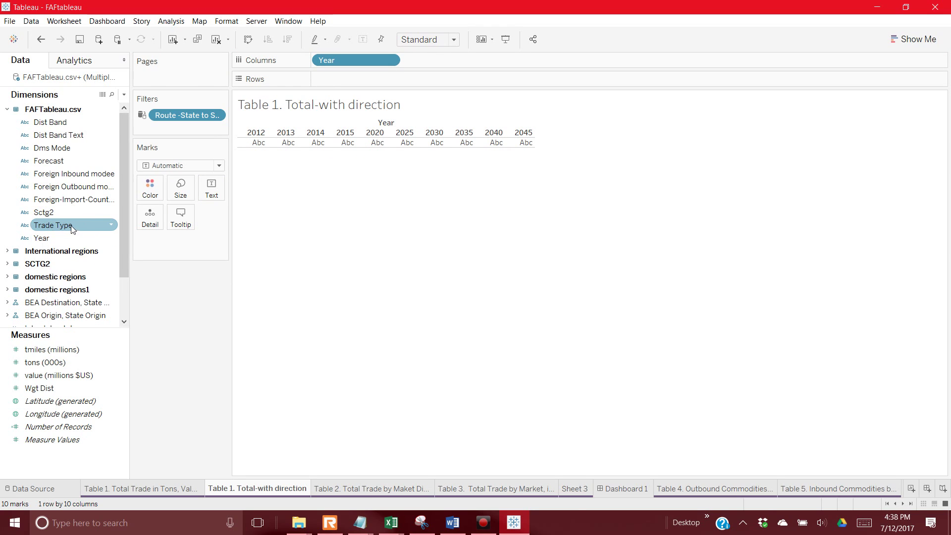
pyautogui.moveTo(72, 227); pyautogui.dragTo(244, 149)
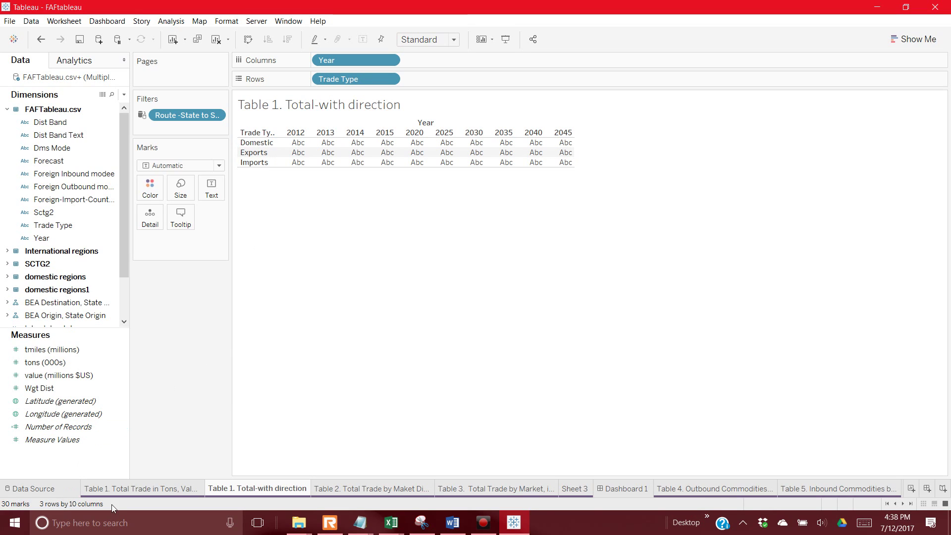
# - Show the data source's fields as an enlarged metadata list sorted A to Z ascending
pyautogui.click(56, 490)
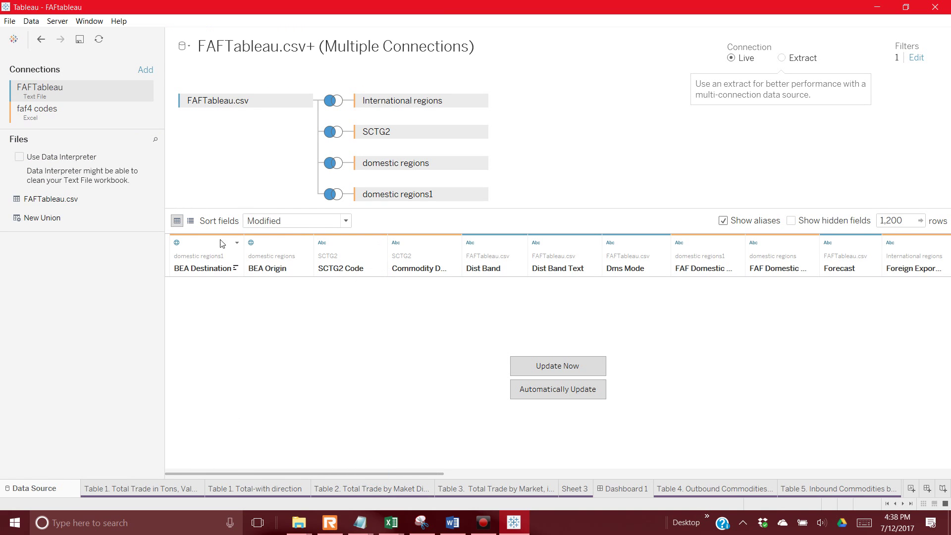
pyautogui.click(190, 221)
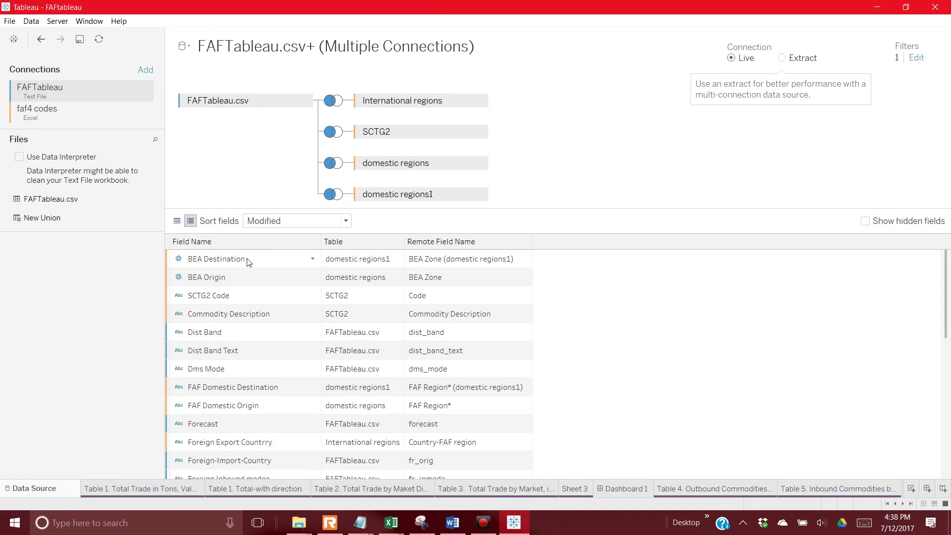
pyautogui.moveTo(361, 214); pyautogui.dragTo(362, 117)
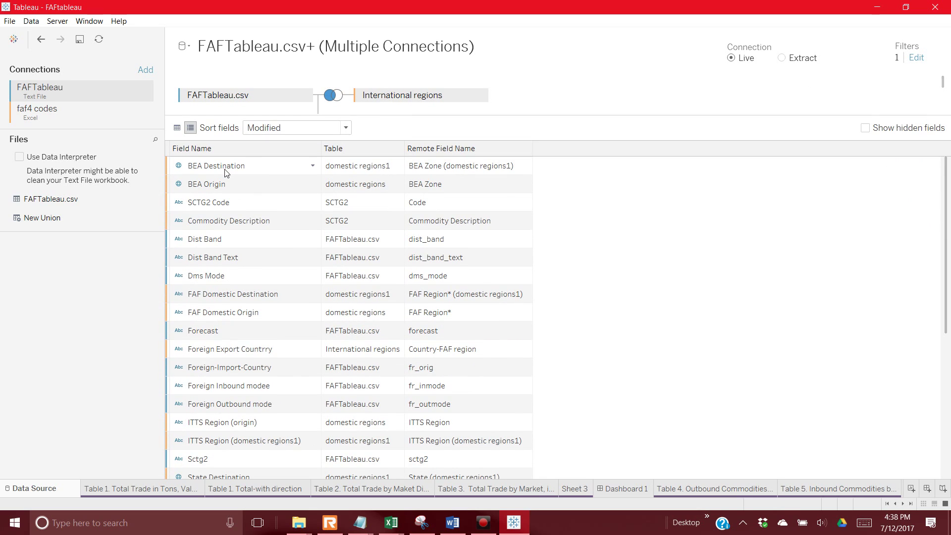
pyautogui.click(346, 128)
pyautogui.click(313, 147)
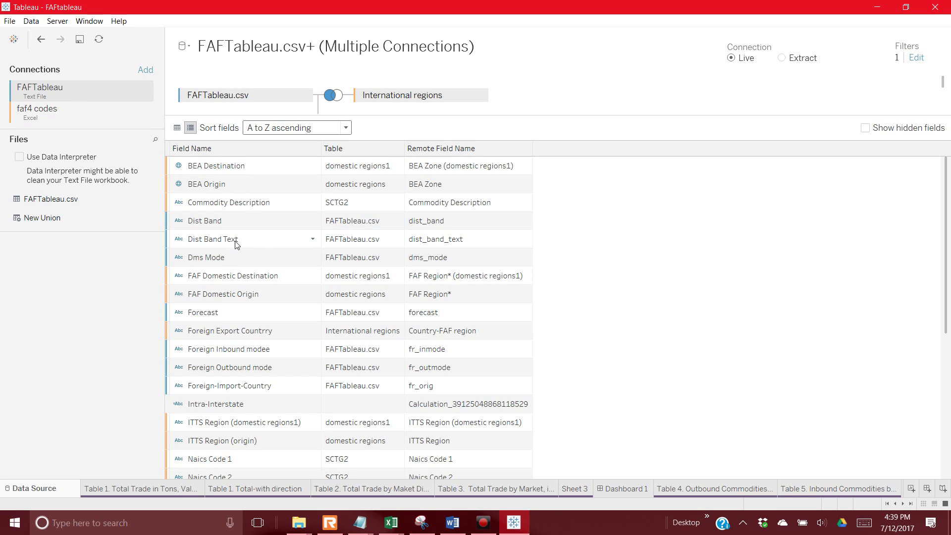
# - View the aliases of the Dist Band field and close them without making changes
pyautogui.click(313, 239)
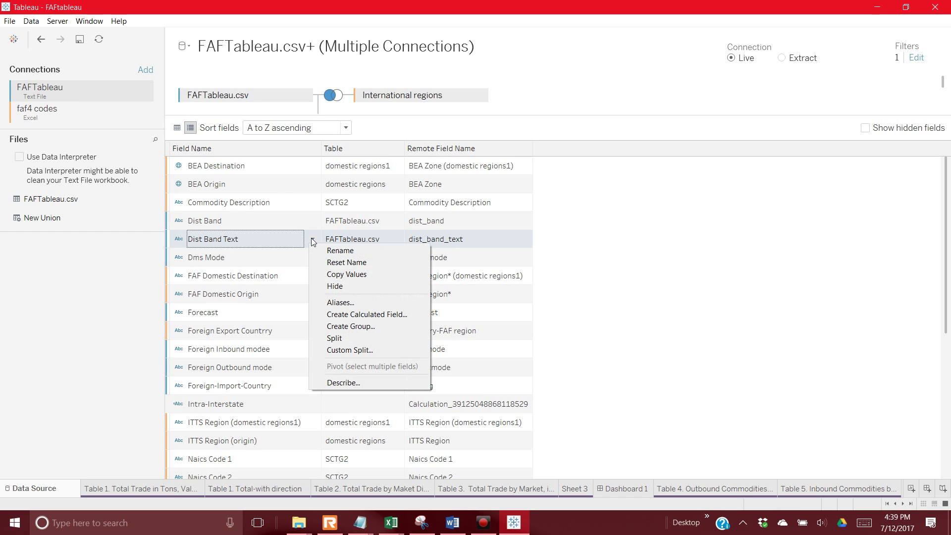
pyautogui.click(258, 225)
pyautogui.click(312, 221)
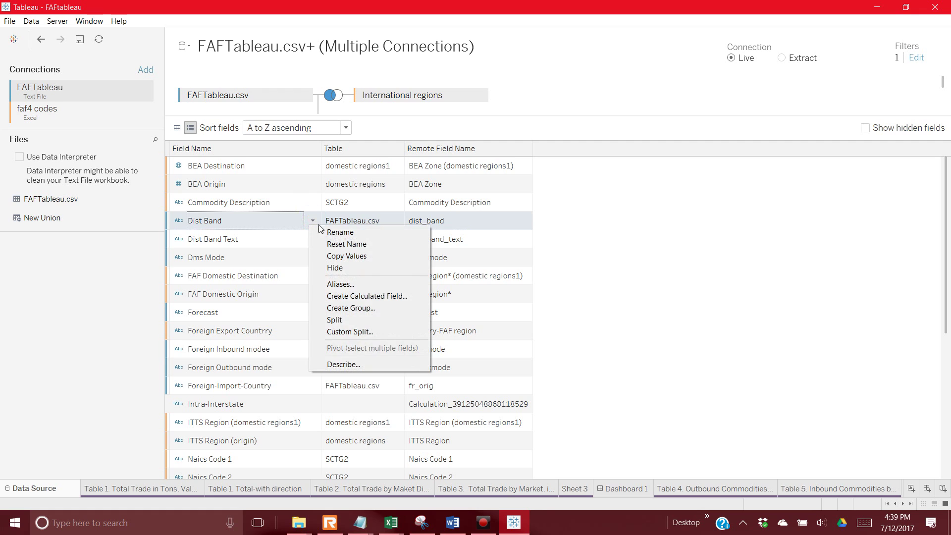
pyautogui.click(332, 281)
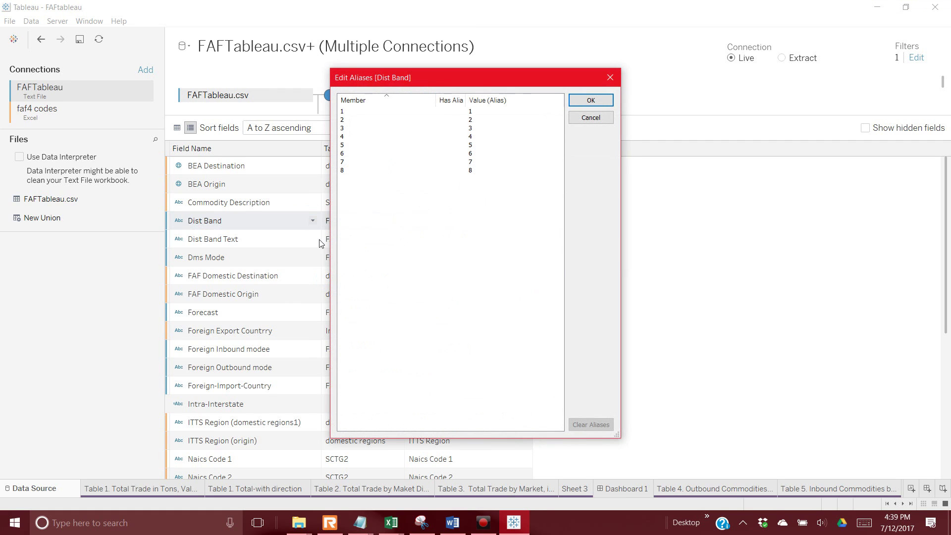
pyautogui.click(587, 119)
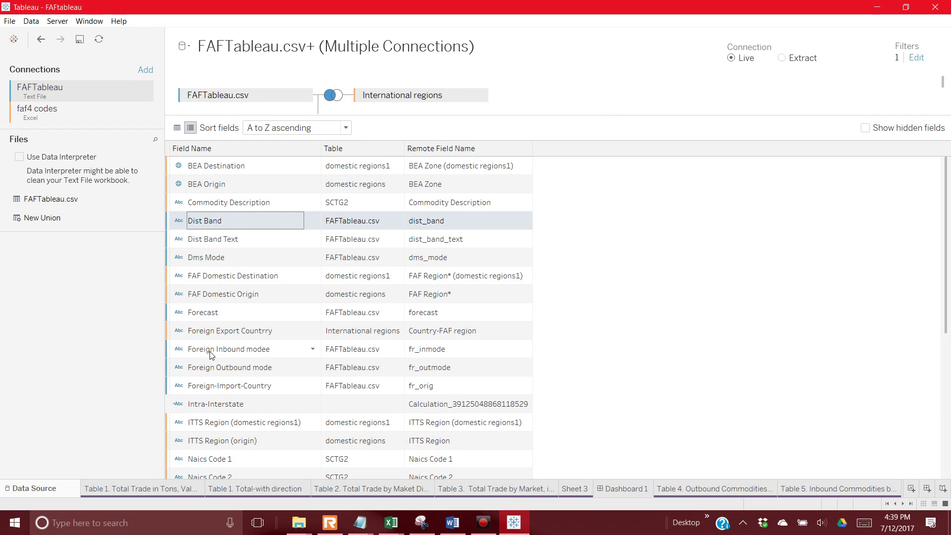
# - Examine the data source's sorted field list, including the field names and their source tables
pyautogui.click(228, 258)
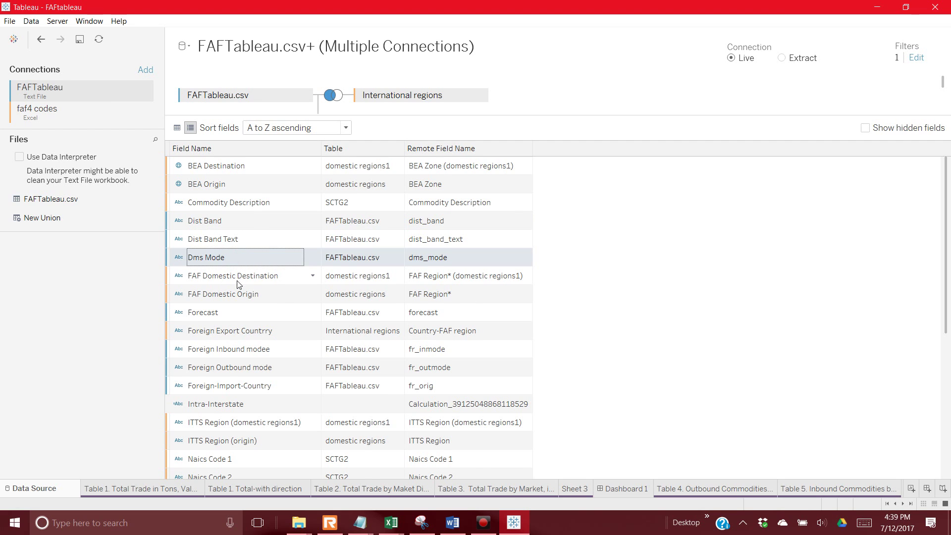
pyautogui.scroll(-1, 234, 293)
pyautogui.scroll(-1, 235, 293)
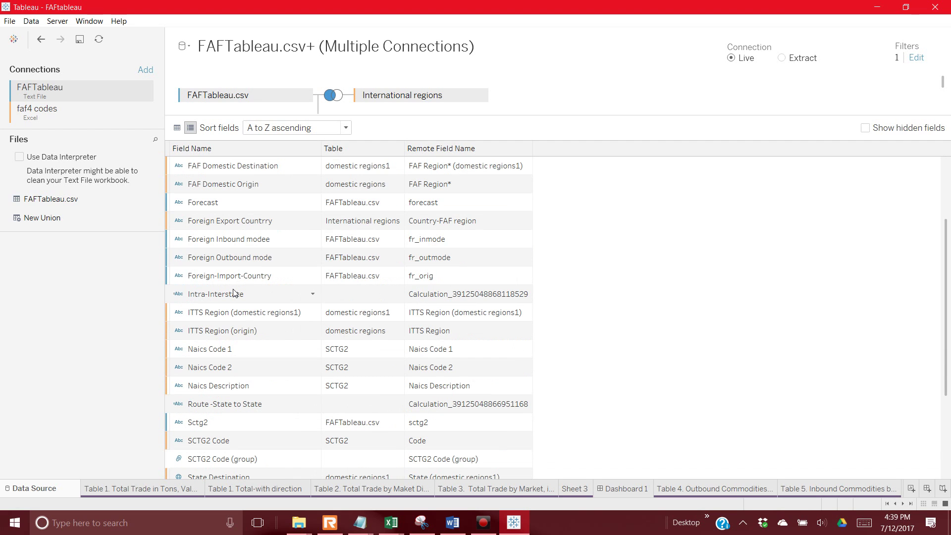
pyautogui.scroll(-2, 235, 293)
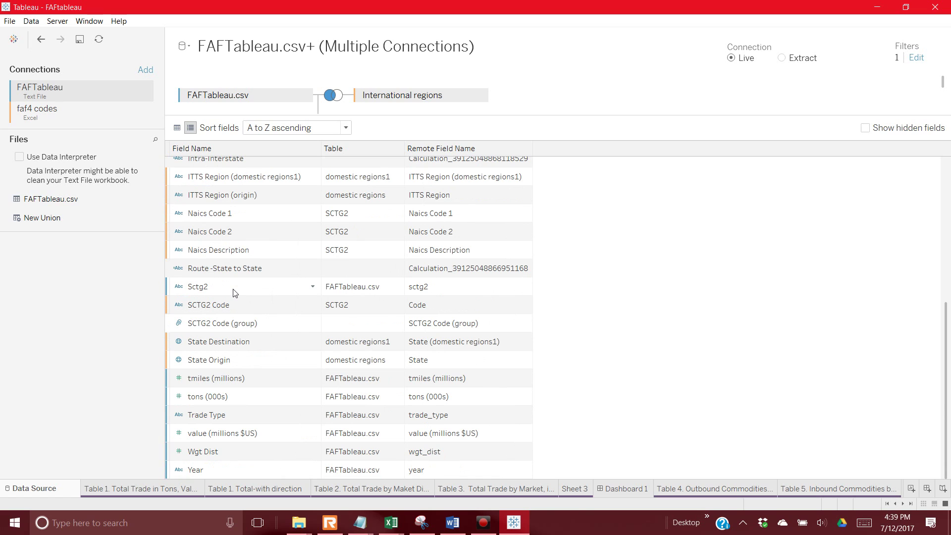
pyautogui.scroll(3, 234, 312)
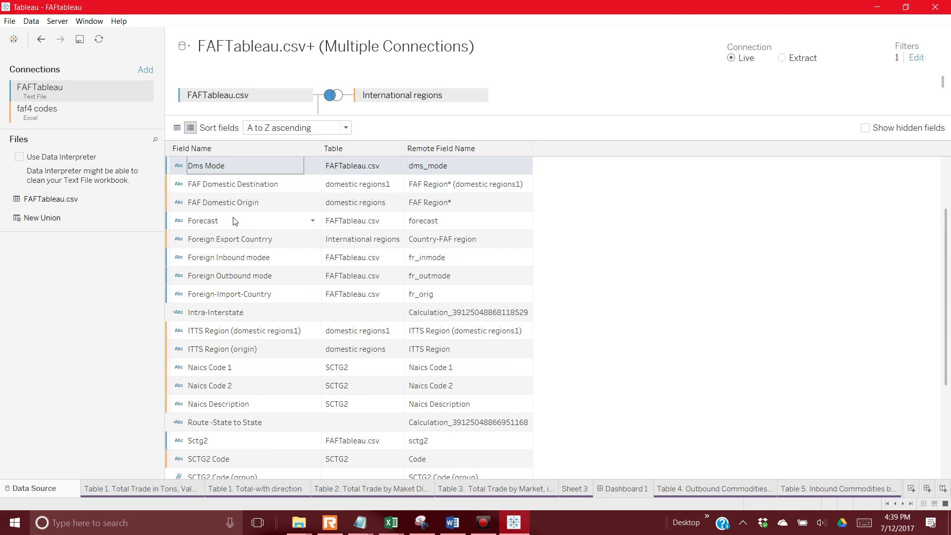
pyautogui.scroll(2, 235, 221)
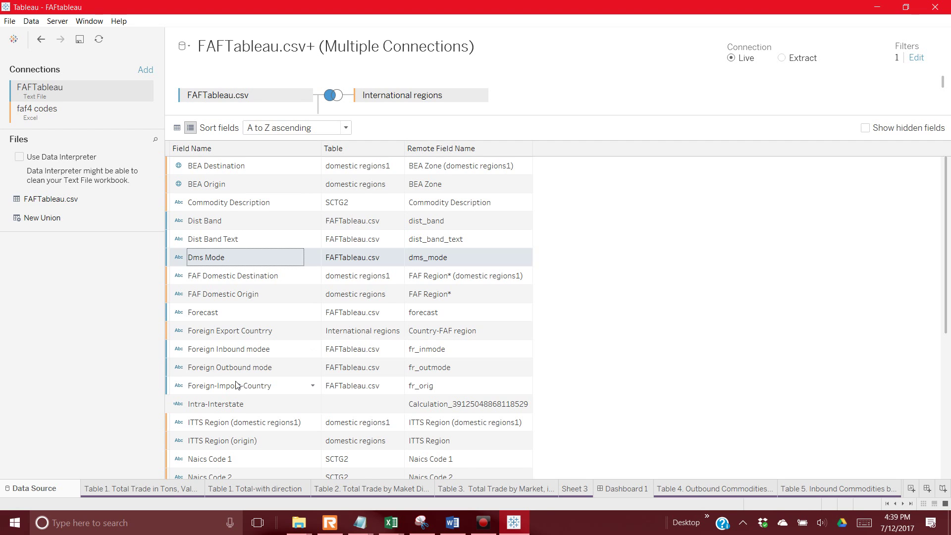
pyautogui.scroll(-1, 236, 385)
pyautogui.scroll(-2, 234, 385)
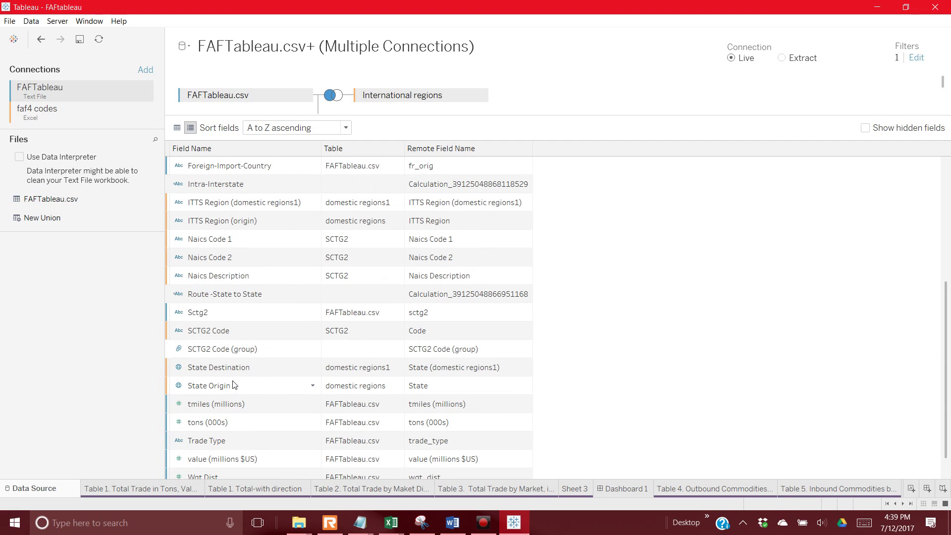
# - Correct the misspelled Foreign Inbound modee field name to Foreign Inbound mode
pyautogui.scroll(-1, 234, 386)
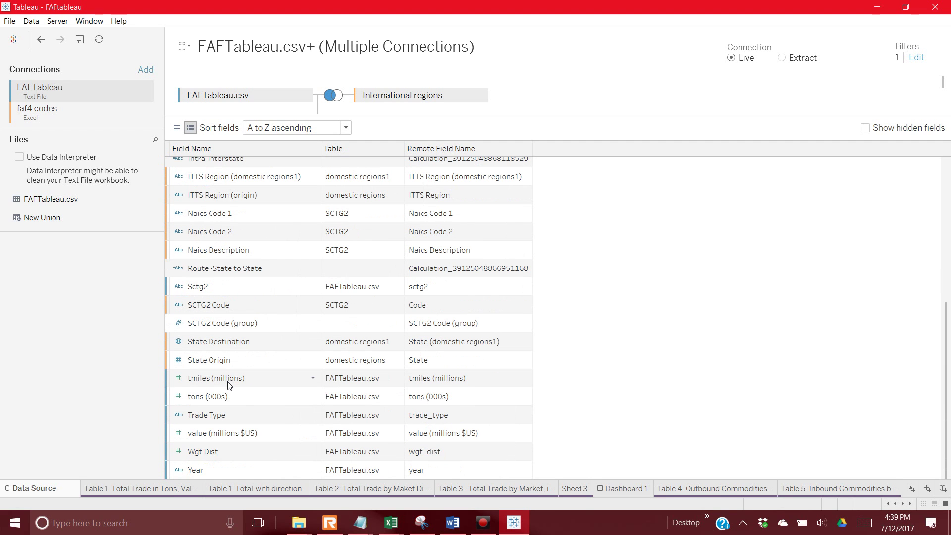
pyautogui.scroll(5, 229, 385)
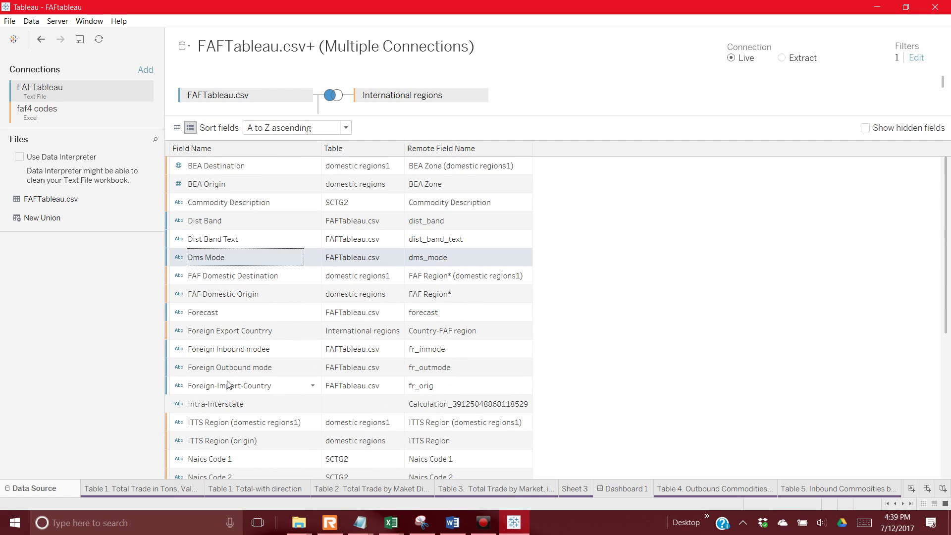
pyautogui.click(224, 355)
pyautogui.rightClick(214, 353)
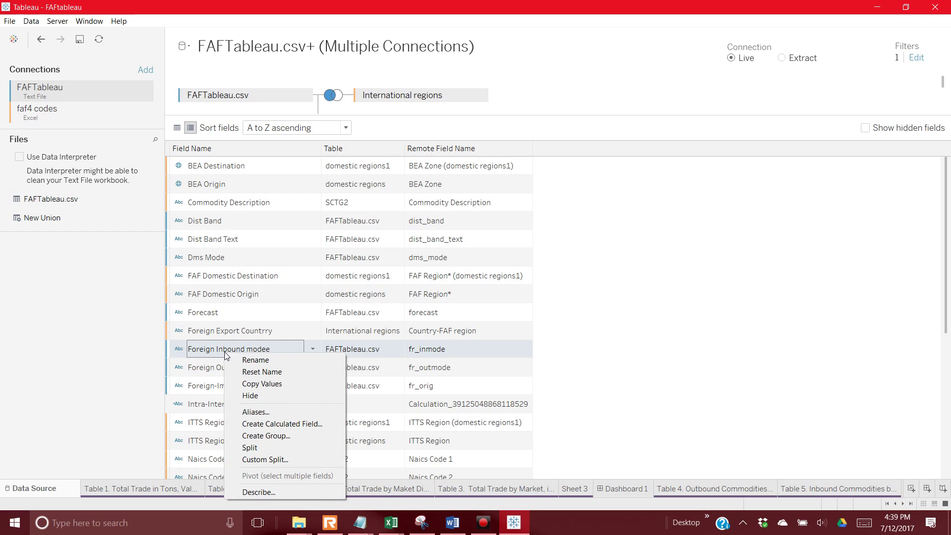
pyautogui.click(256, 356)
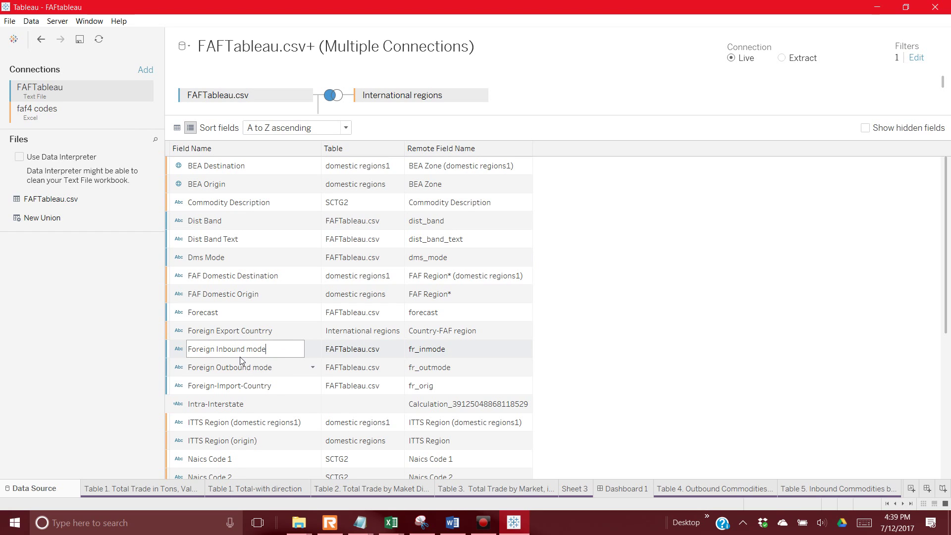
# - View the aliases of the Dms Mode field and close them without making changes
pyautogui.click(202, 254)
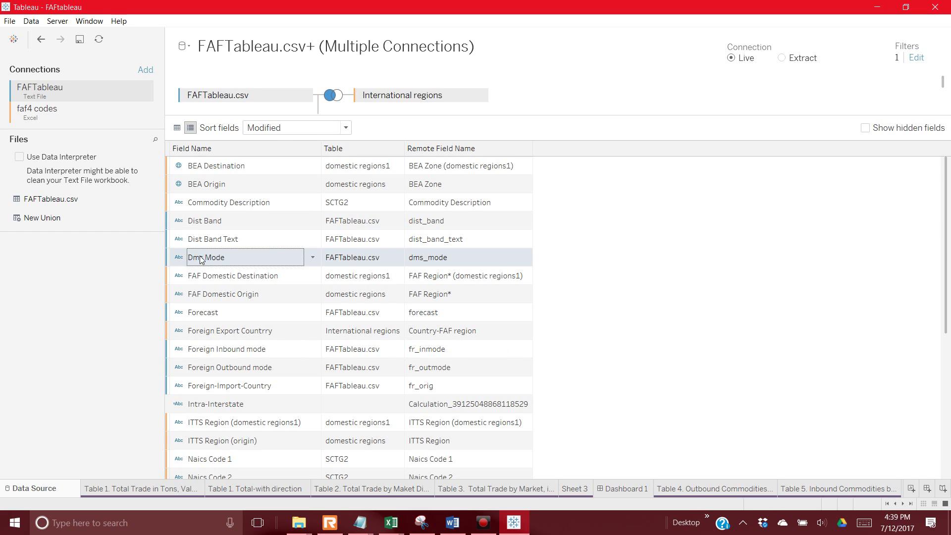
pyautogui.rightClick(200, 255)
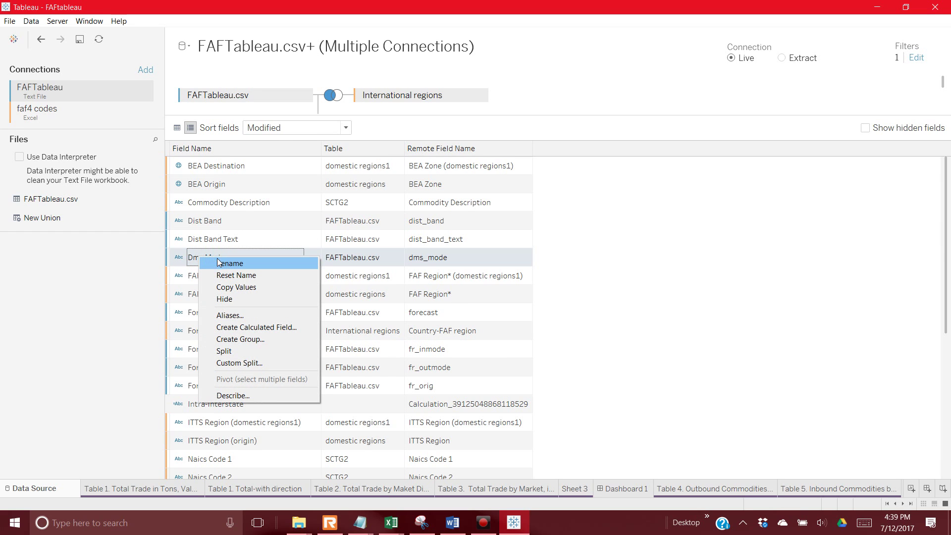
pyautogui.click(231, 313)
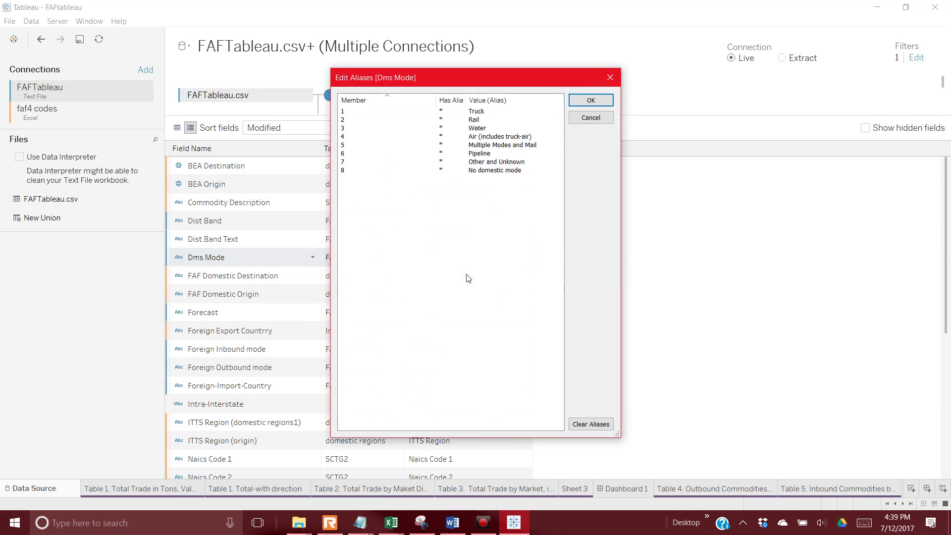
pyautogui.click(593, 120)
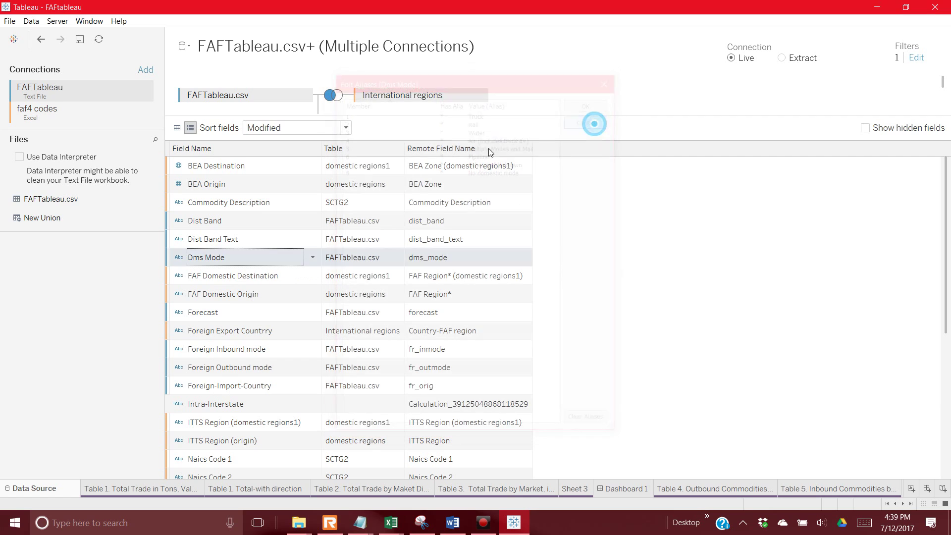
# - Rename the Dms Mode field as Domestic Mode and return to the Table 1. Total-with direction worksheet
pyautogui.rightClick(225, 259)
pyautogui.click(233, 265)
pyautogui.click(205, 258)
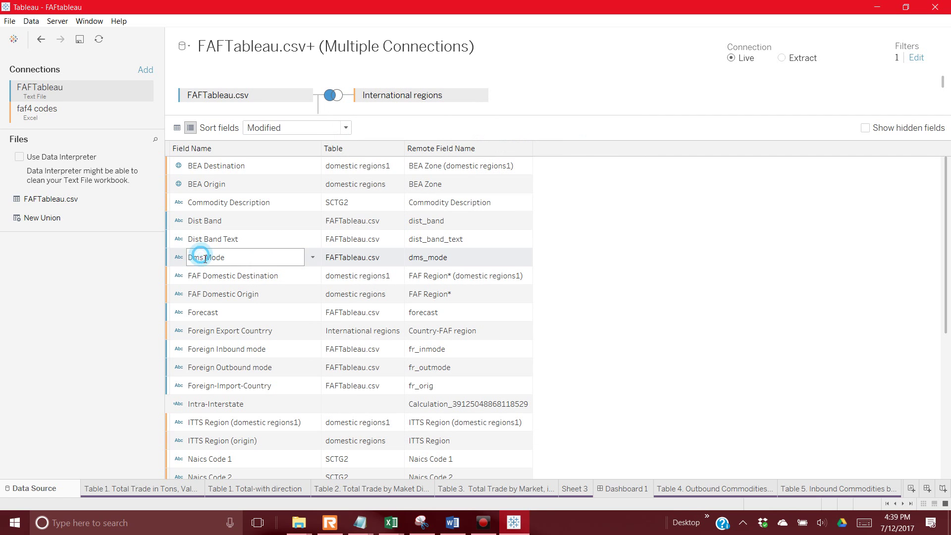
pyautogui.write('o')
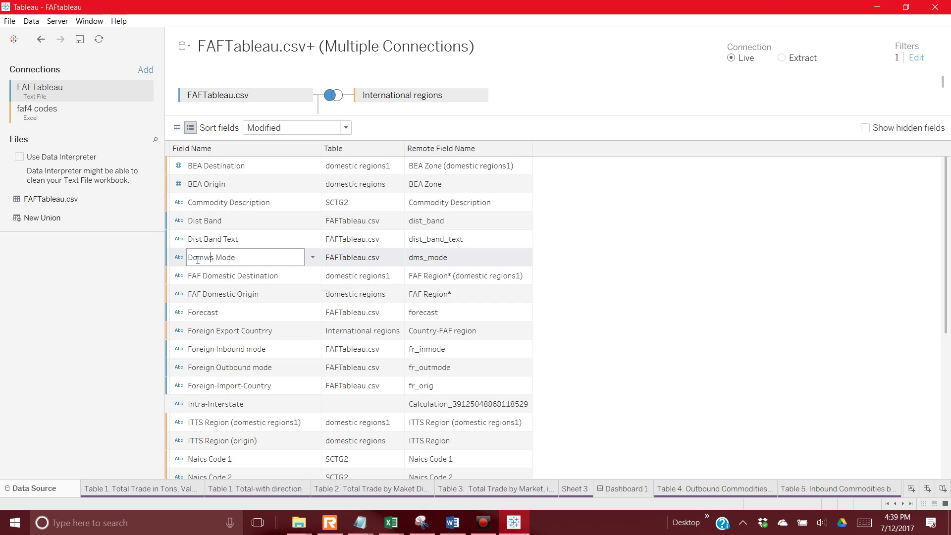
pyautogui.write('mestic')
pyautogui.click(247, 492)
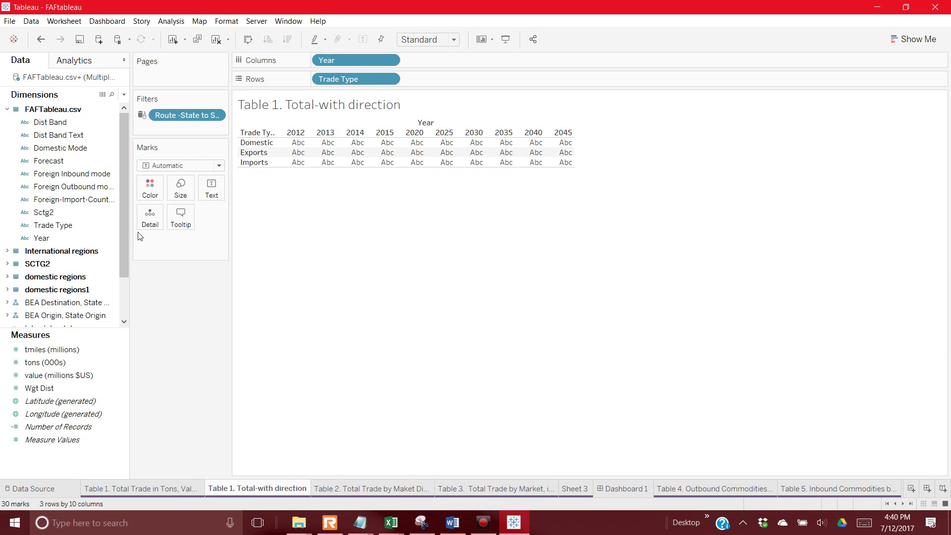
# - Try adding the tmiles (millions) and tons (000s) measures to the table body one at a time
pyautogui.moveTo(42, 353); pyautogui.dragTo(388, 167)
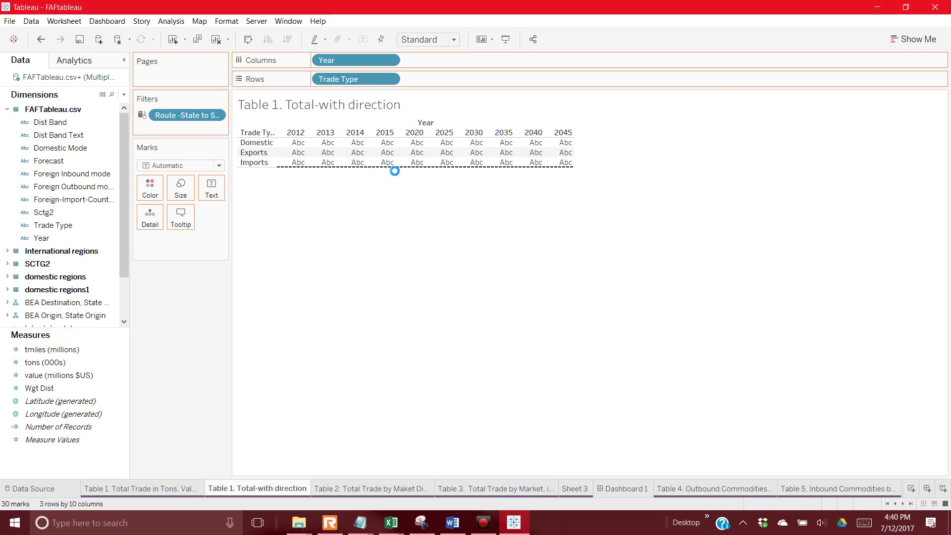
pyautogui.moveTo(395, 171); pyautogui.dragTo(395, 171)
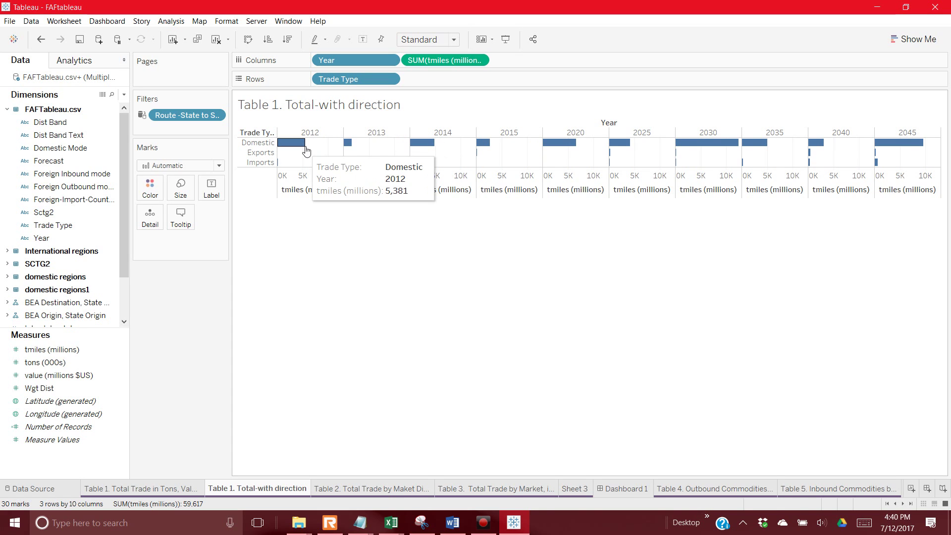
pyautogui.moveTo(42, 371); pyautogui.dragTo(350, 182)
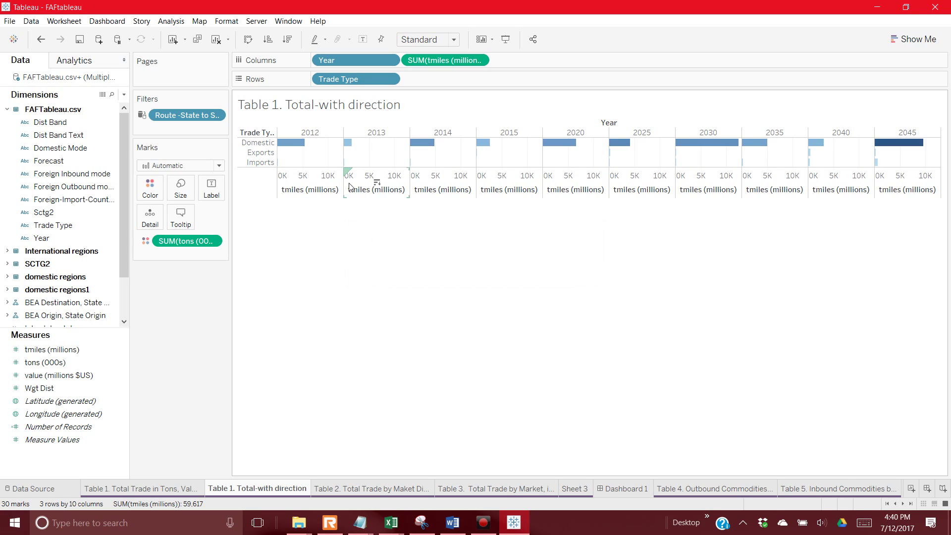
# - Remove the tons (000s) and tmiles (millions) measures from the view
pyautogui.click(479, 60)
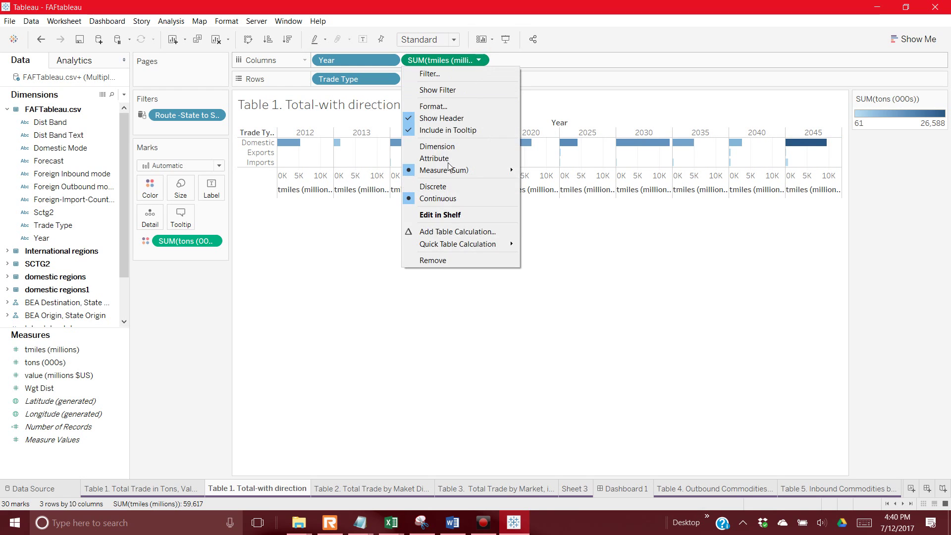
pyautogui.click(441, 268)
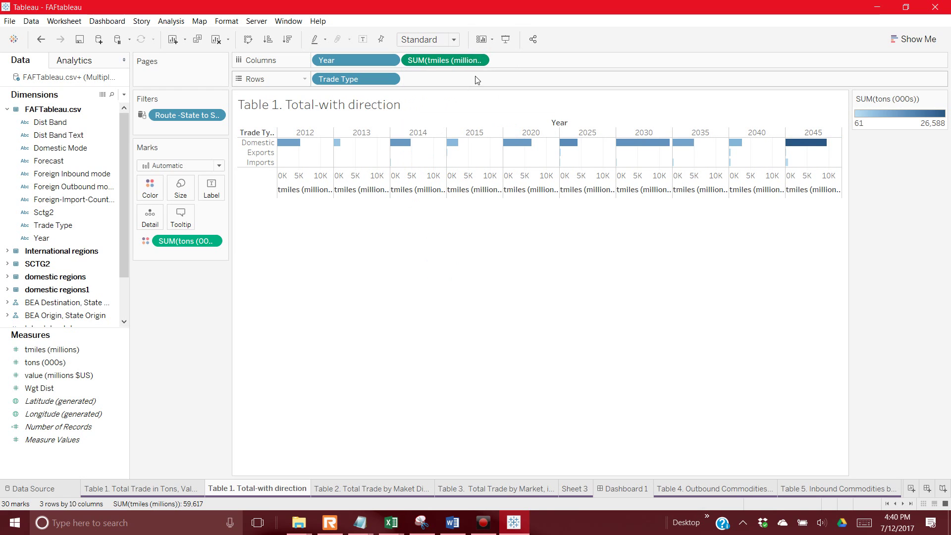
pyautogui.click(212, 245)
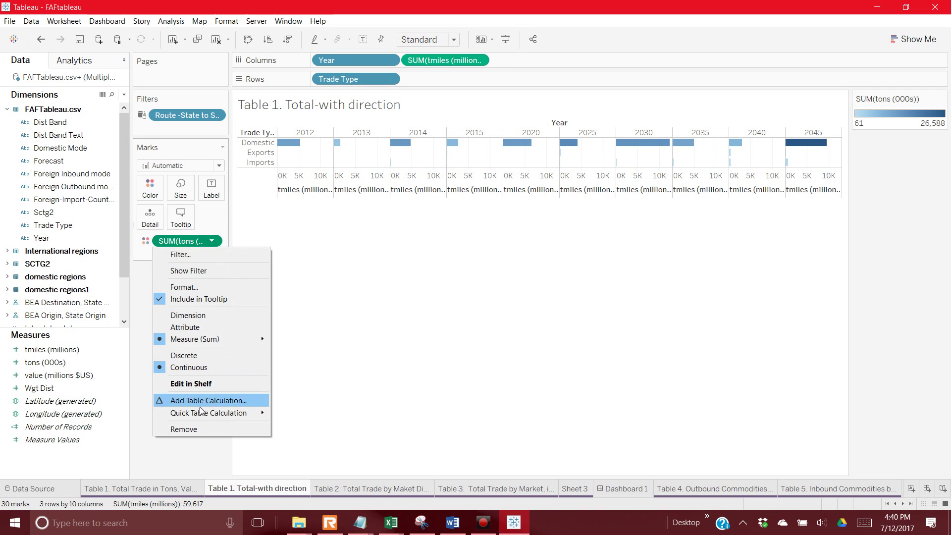
pyautogui.click(197, 430)
pyautogui.click(479, 61)
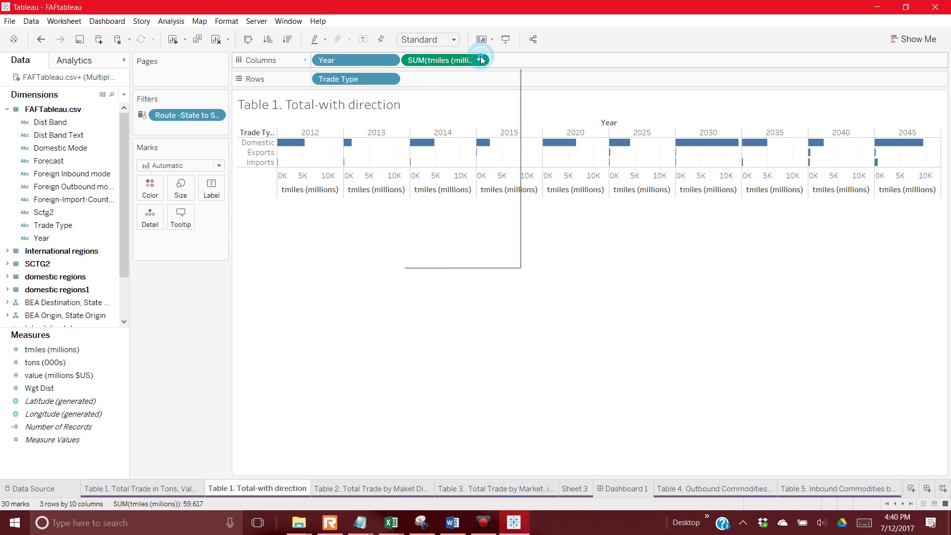
pyautogui.click(457, 261)
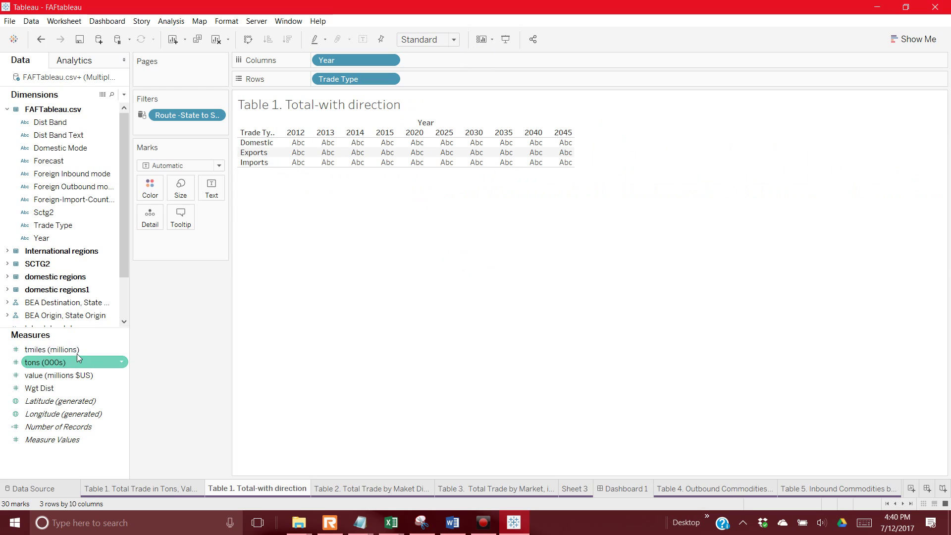
# - Add the tmiles (millions), tons (000s) and value (millions $US) measures to the table body together
pyautogui.click(49, 350)
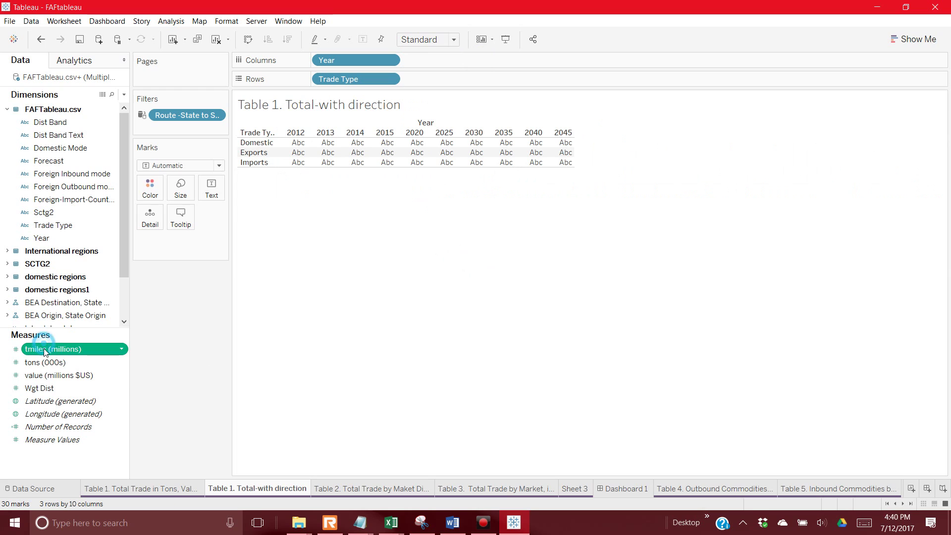
pyautogui.keyDown('shift'); pyautogui.click(53, 375); pyautogui.keyUp('shift')
pyautogui.moveTo(60, 352); pyautogui.dragTo(373, 164)
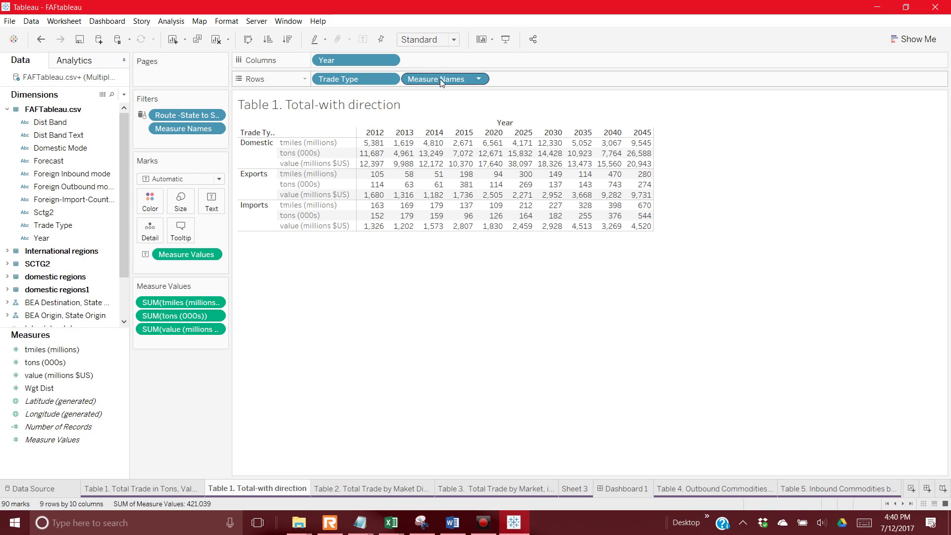
# - Reorder the rows so that Measure Names comes before Trade Type, grouping the trade types under each measure
pyautogui.moveTo(440, 78); pyautogui.dragTo(324, 80)
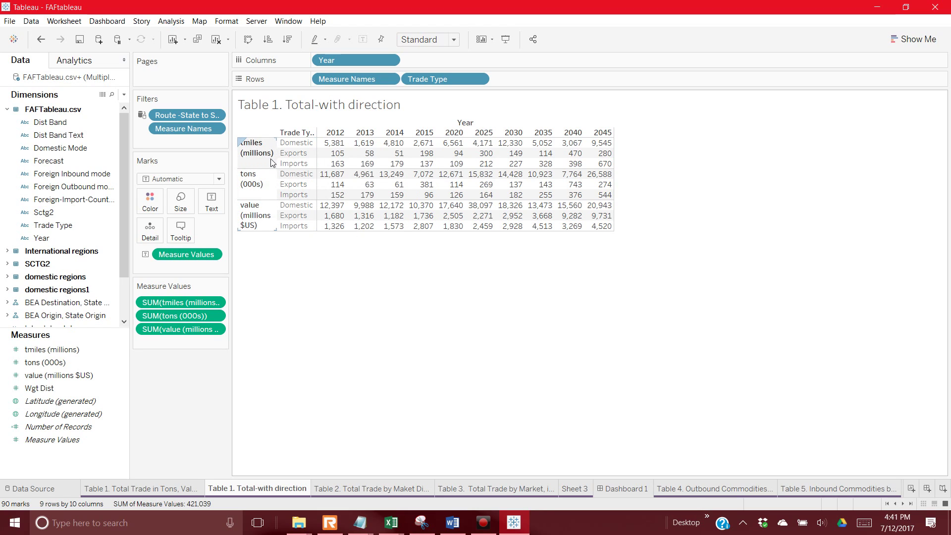
pyautogui.click(251, 189)
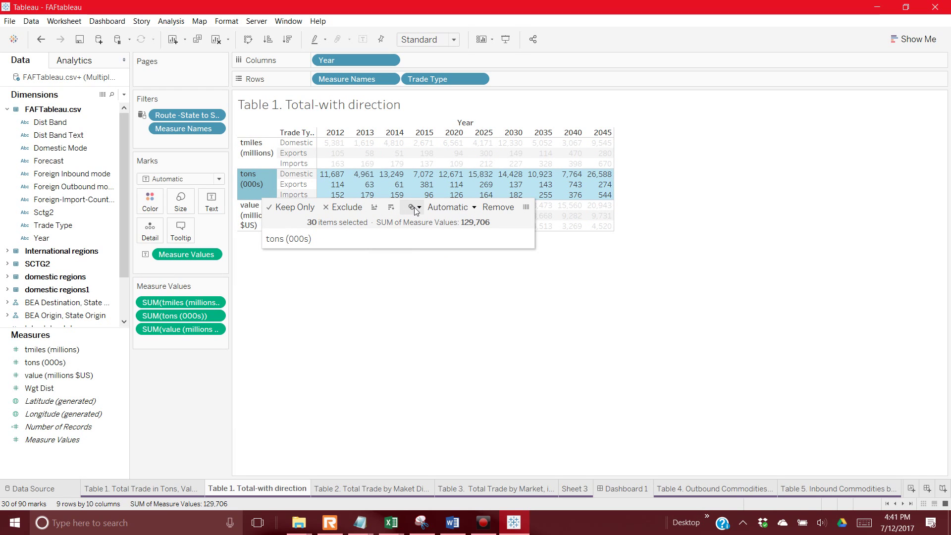
pyautogui.click(454, 317)
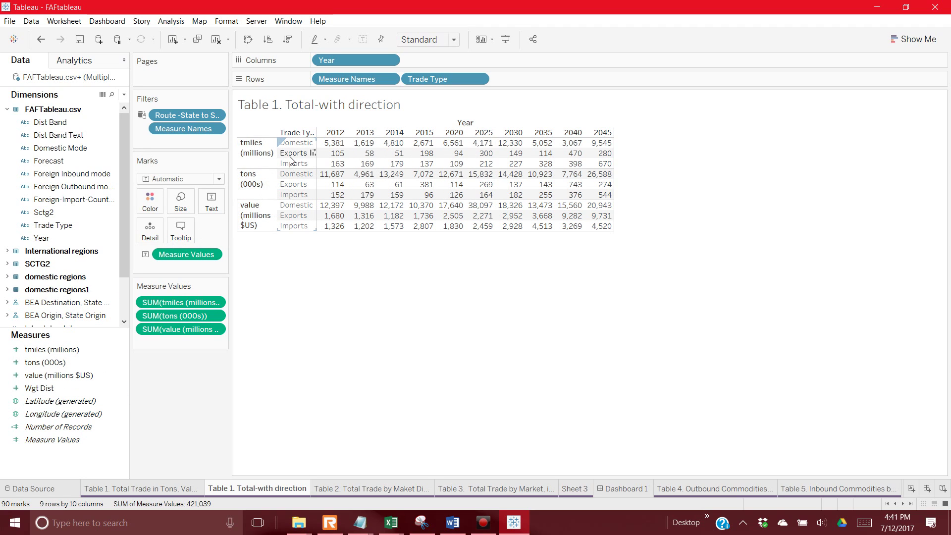
# - Try splitting the rows by Intra-Interstate after Trade Type, and take that field off again
pyautogui.click(126, 240)
pyautogui.moveTo(126, 239); pyautogui.dragTo(123, 299)
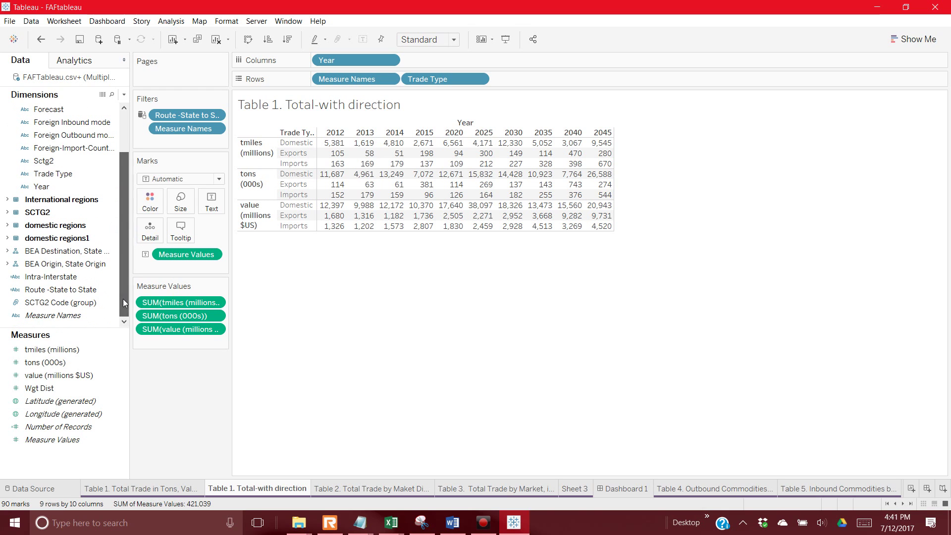
pyautogui.click(64, 277)
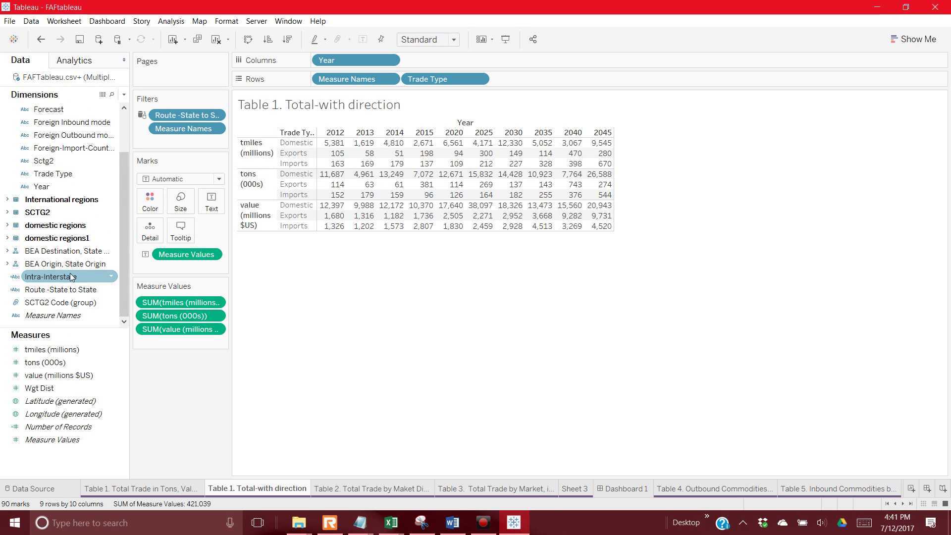
pyautogui.moveTo(72, 277)
pyautogui.mouseDown()
pyautogui.moveTo(126, 232)
pyautogui.moveTo(504, 82)
pyautogui.mouseUp()
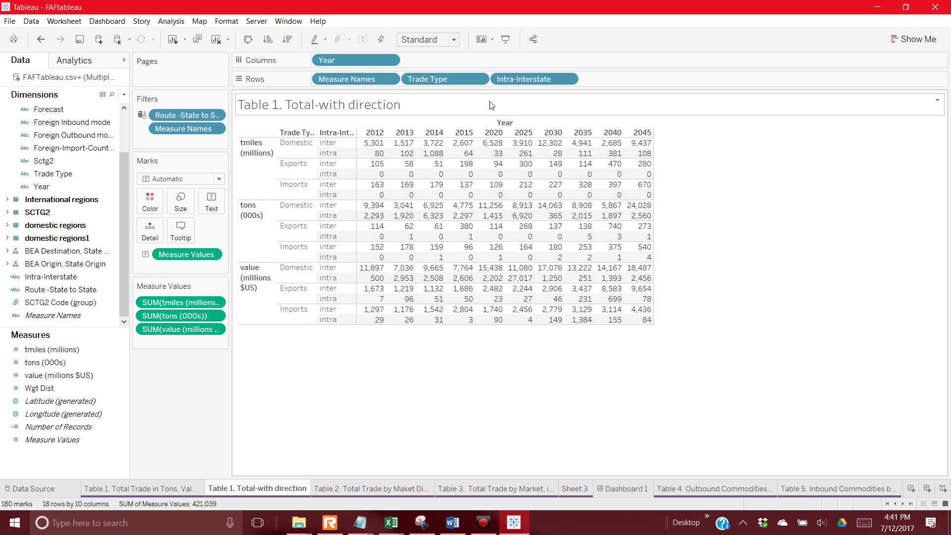
pyautogui.click(568, 79)
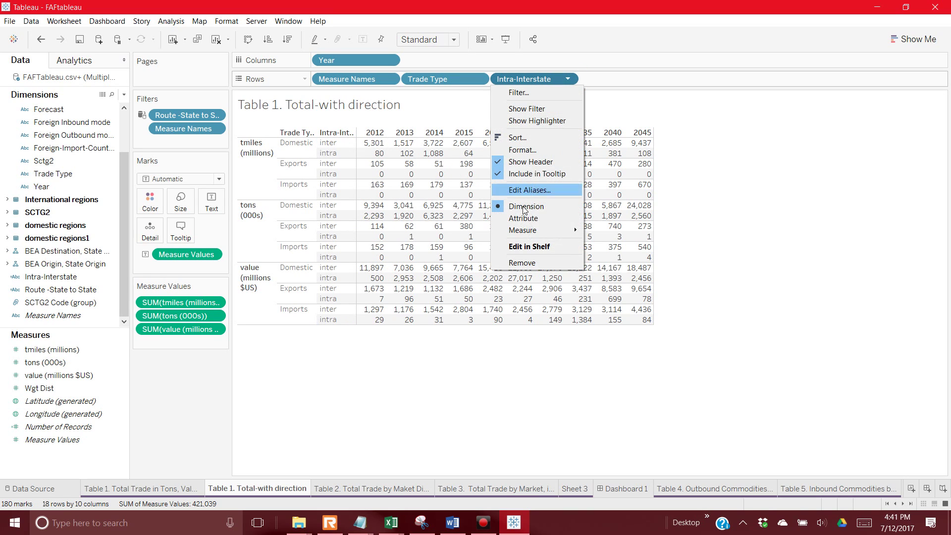
pyautogui.click(523, 263)
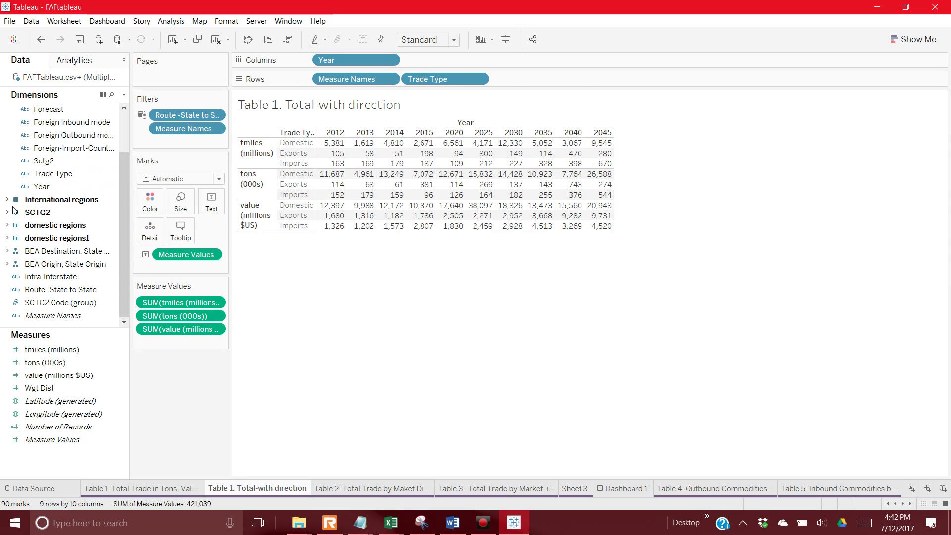
# - Break the table down by State Destination as the outermost row field, ahead of Measure Names and Trade Type
pyautogui.click(7, 238)
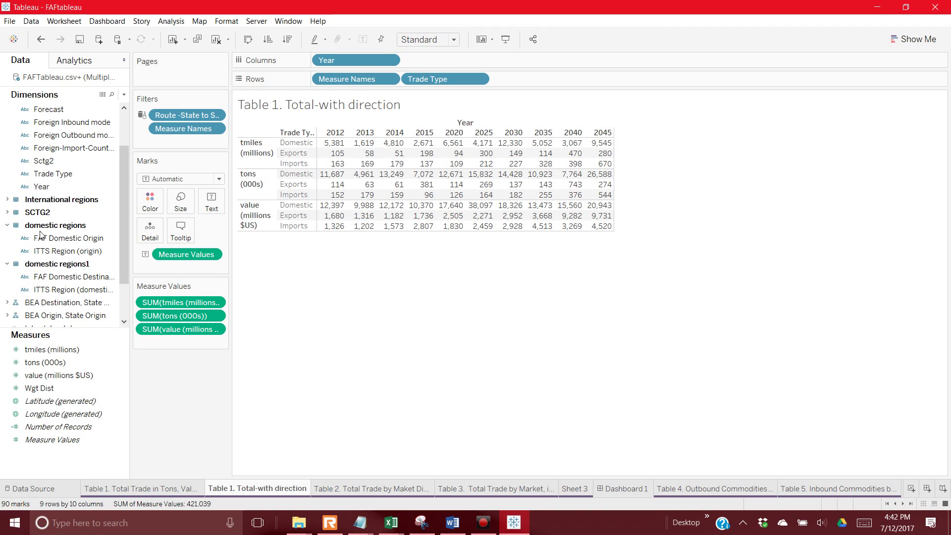
pyautogui.click(7, 225)
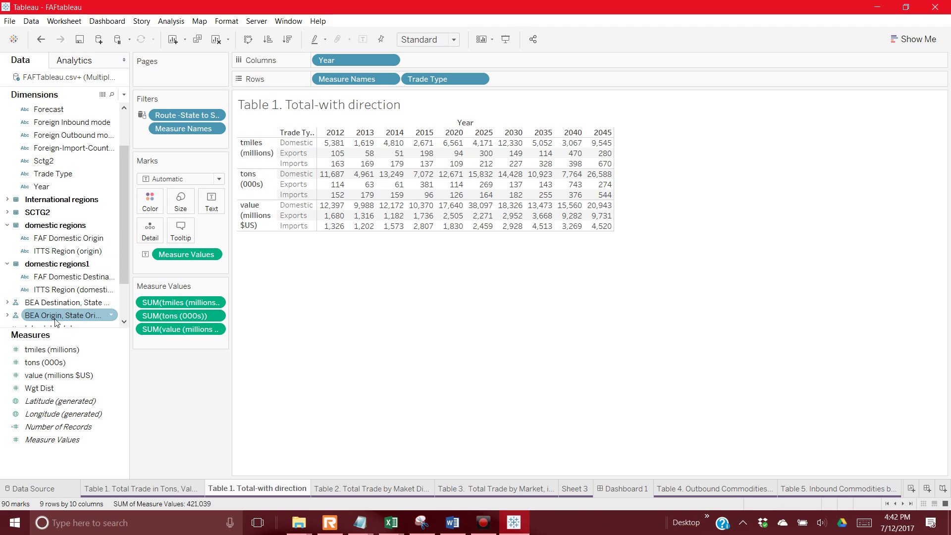
pyautogui.scroll(-1, 49, 315)
pyautogui.click(7, 263)
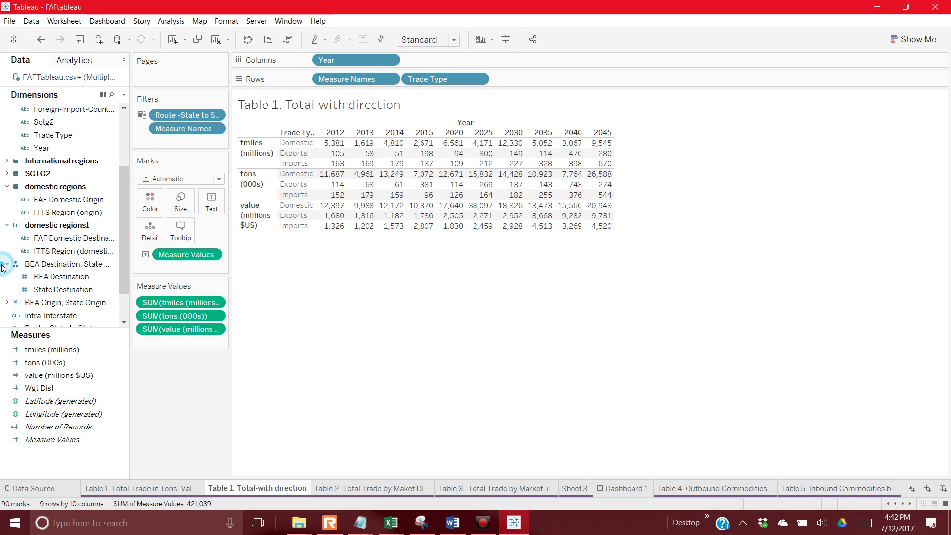
pyautogui.click(39, 290)
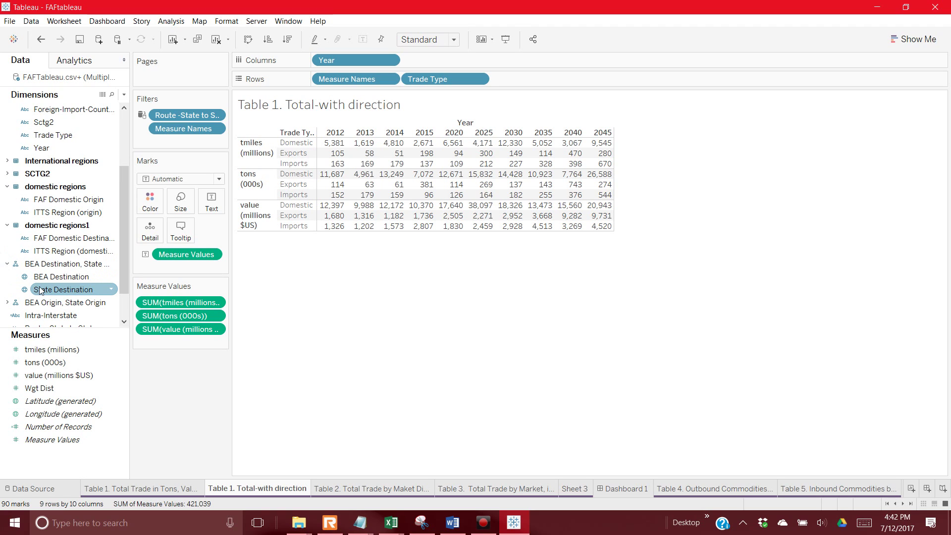
pyautogui.moveTo(40, 291); pyautogui.dragTo(242, 178)
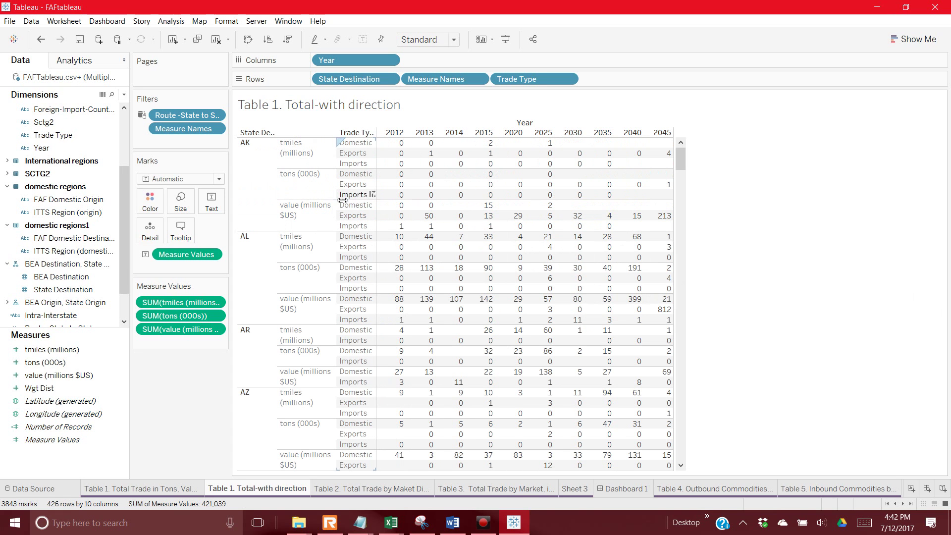
pyautogui.scroll(-12, 271, 308)
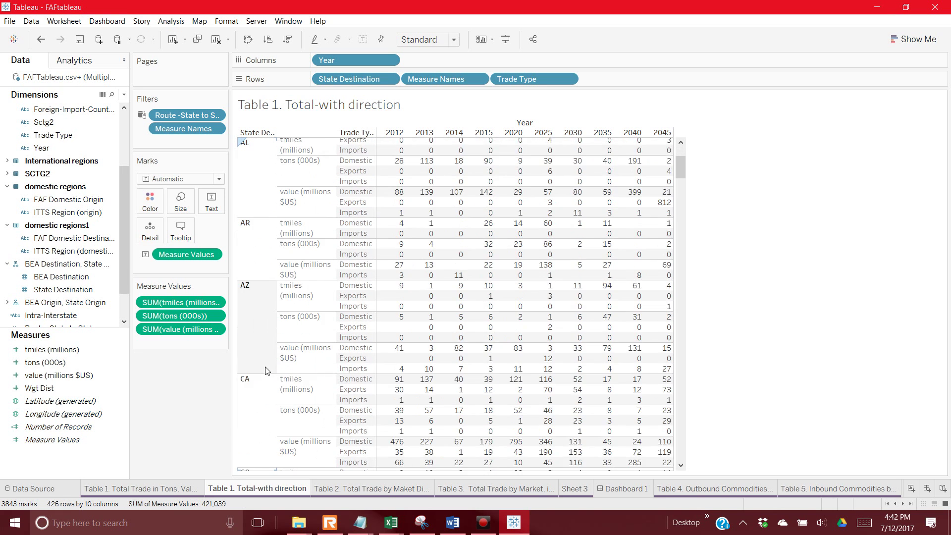
# - Keep only KY among the destination states in the table
pyautogui.scroll(-10, 270, 308)
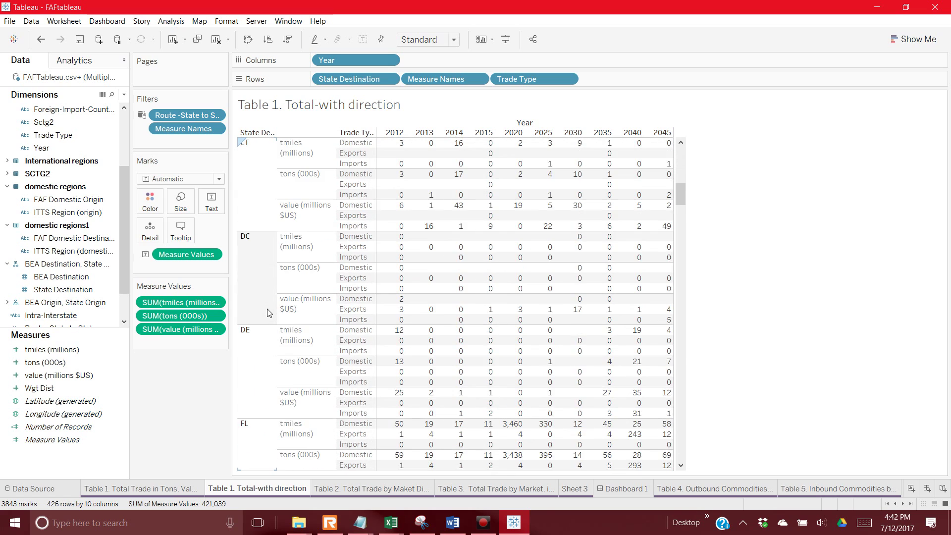
pyautogui.scroll(-10, 268, 312)
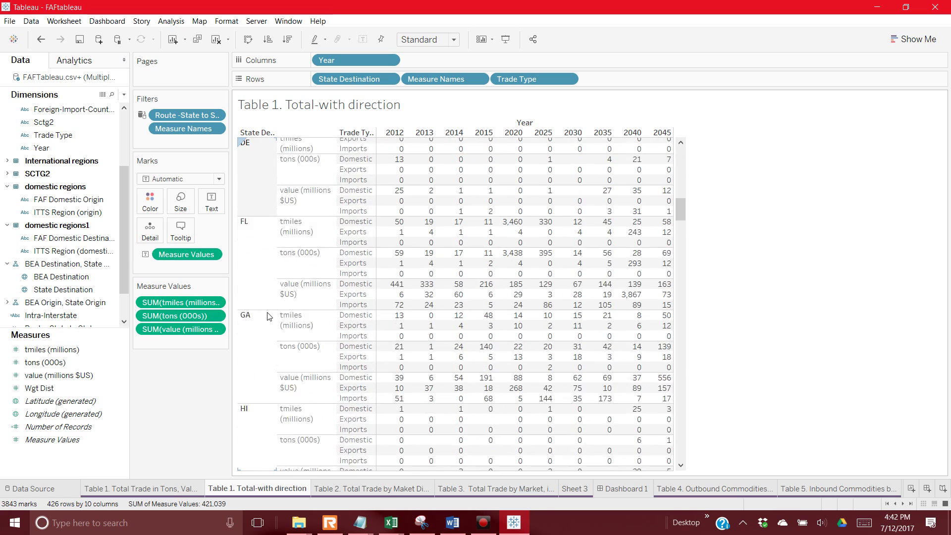
pyautogui.scroll(-10, 268, 316)
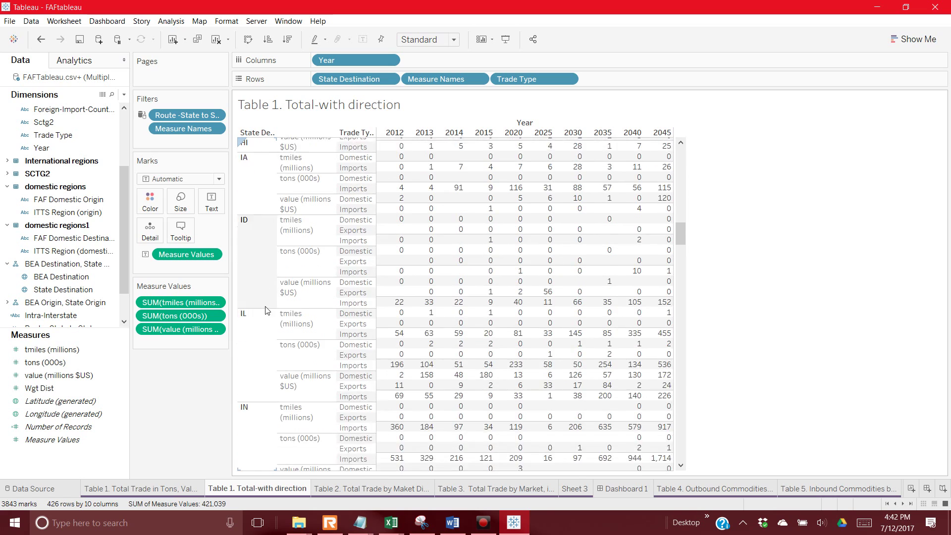
pyautogui.rightClick(250, 391)
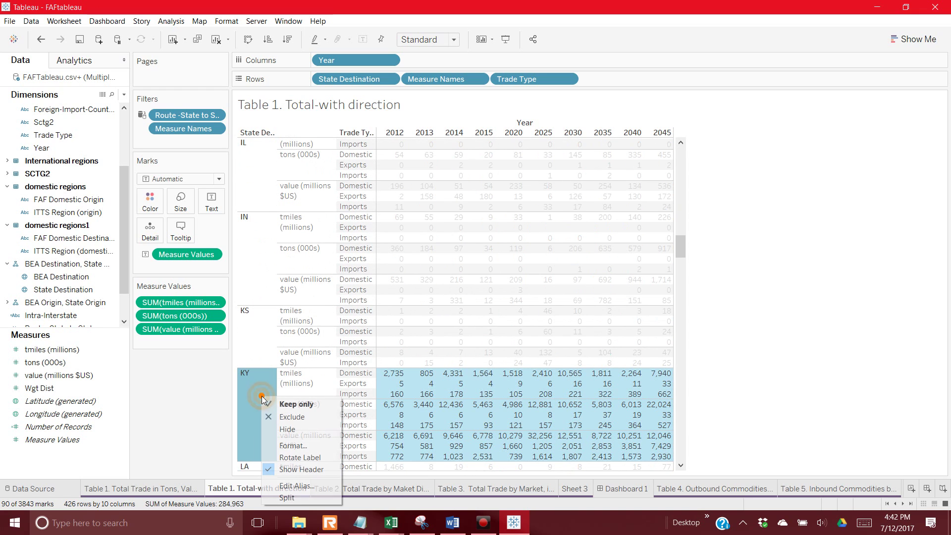
pyautogui.click(283, 406)
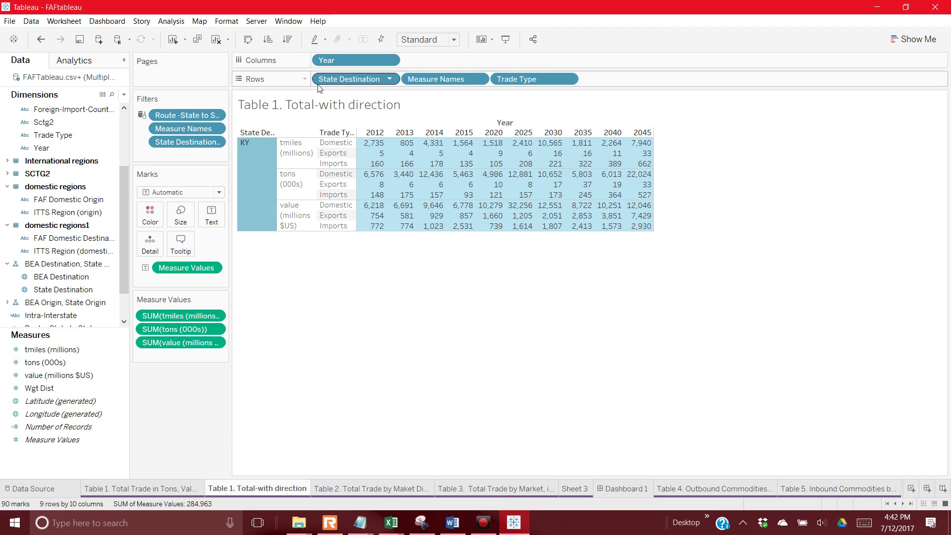
# - Show the filter controls for Route -State to State and State Destination beside the table
pyautogui.rightClick(198, 117)
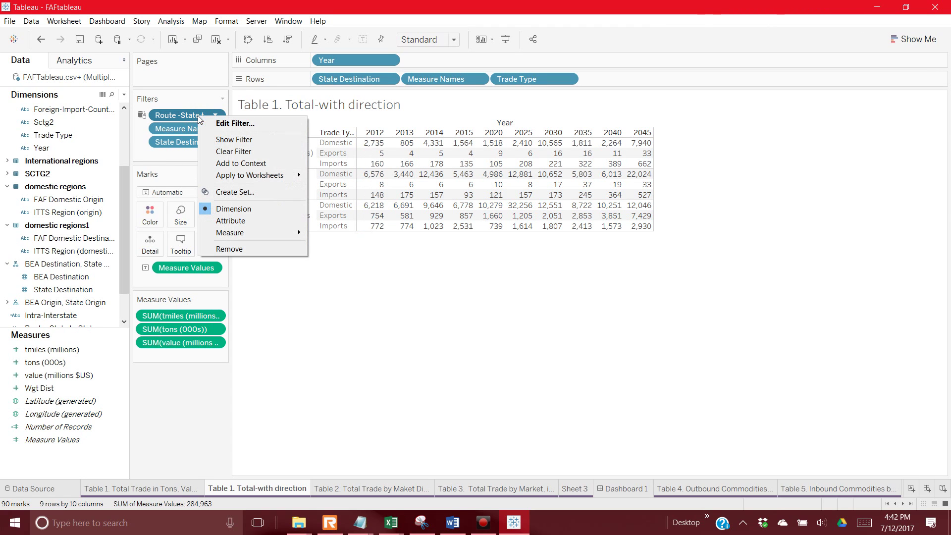
pyautogui.click(219, 140)
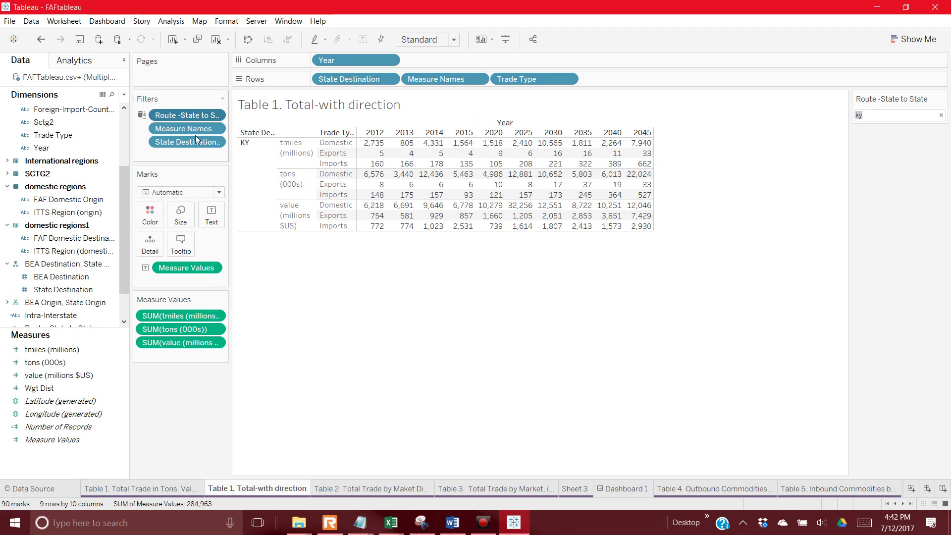
pyautogui.rightClick(197, 144)
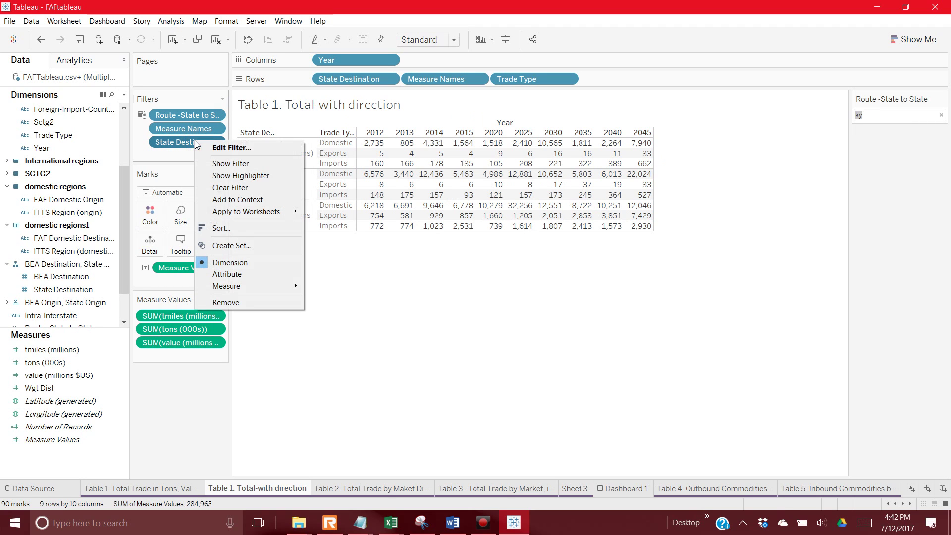
pyautogui.click(215, 161)
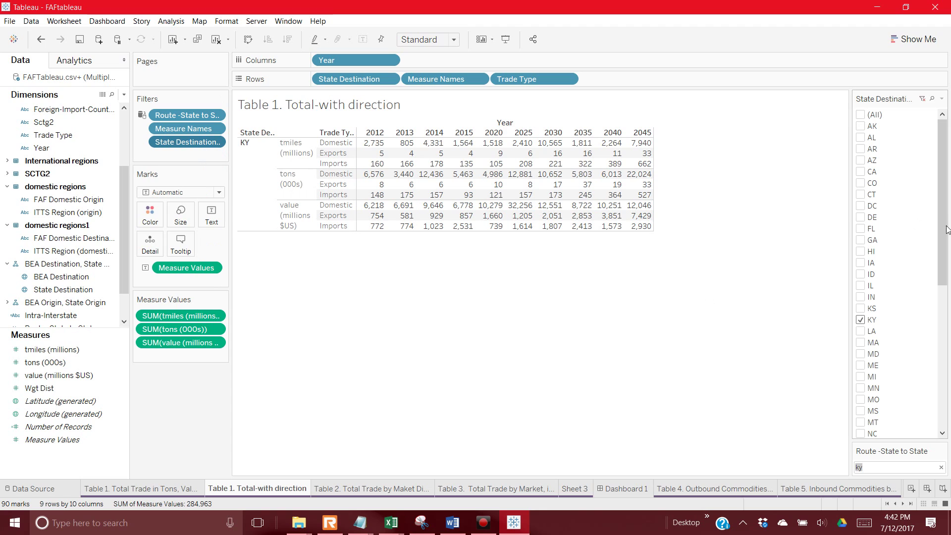
# - Try adding CT and MS to the State Destination filter, and take both states off again
pyautogui.click(861, 195)
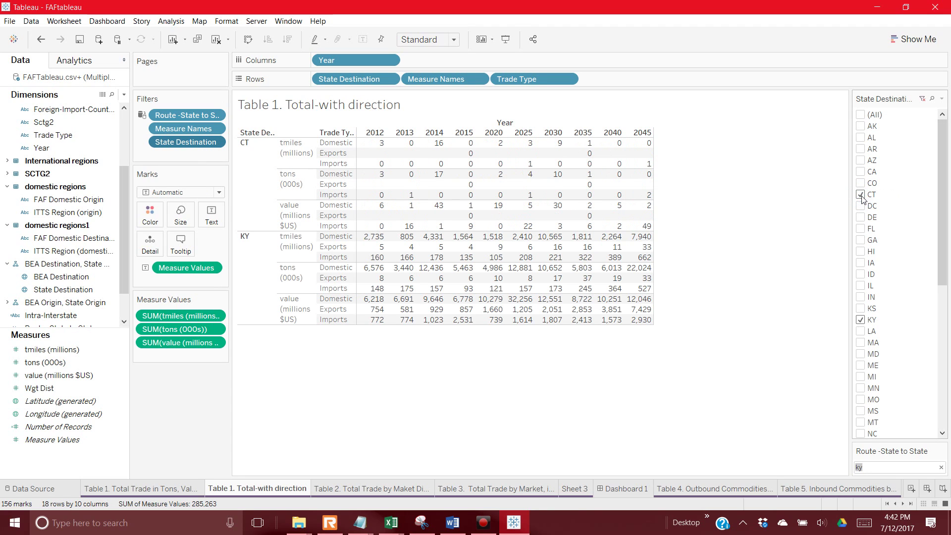
pyautogui.click(861, 411)
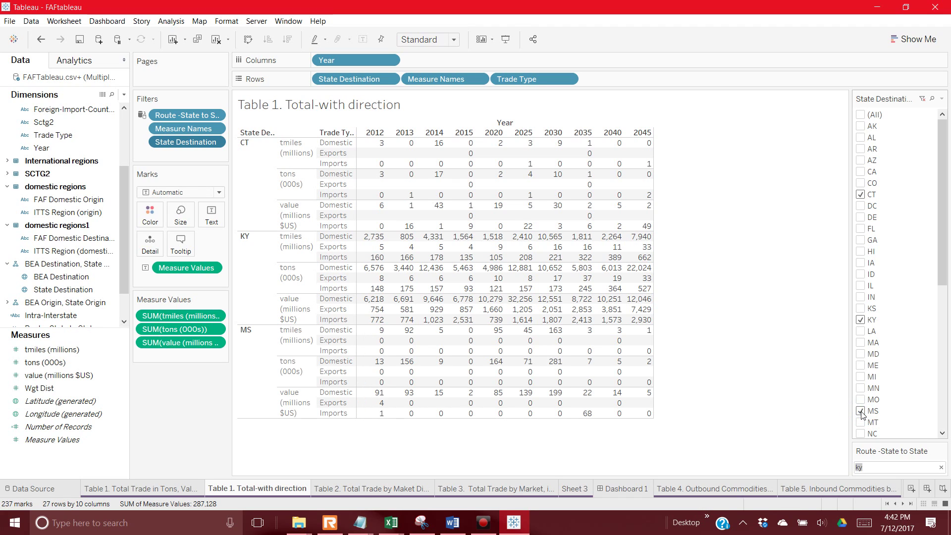
pyautogui.click(861, 411)
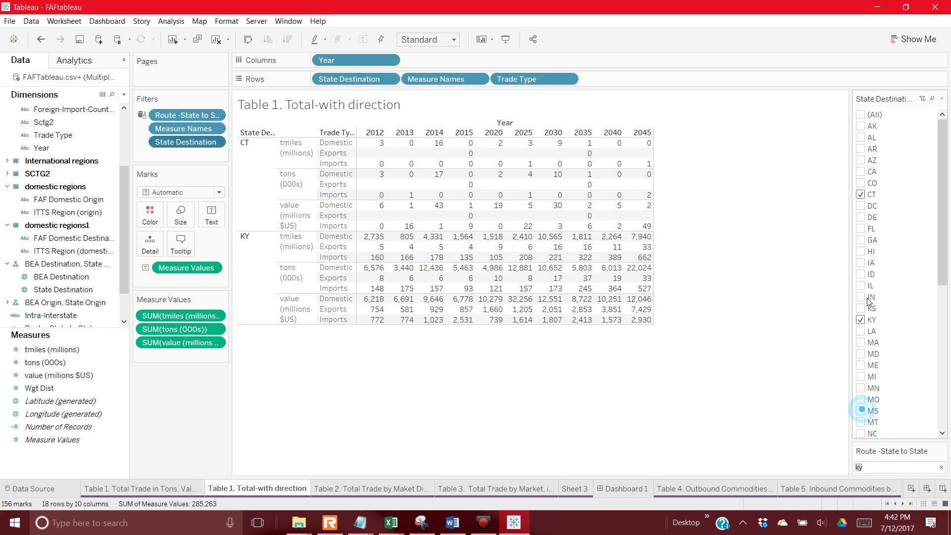
pyautogui.click(871, 194)
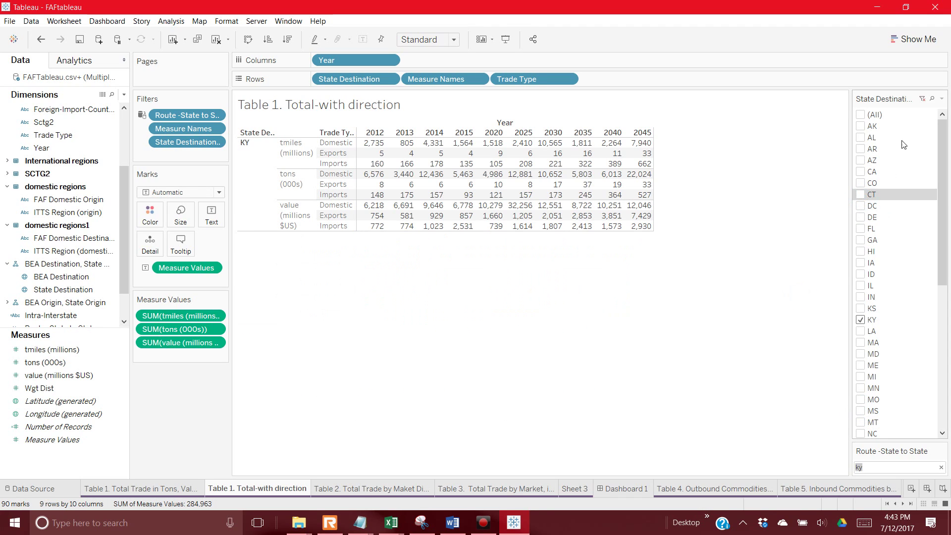
# - Look through the State Destination filter's display options and its full list of states
pyautogui.click(943, 99)
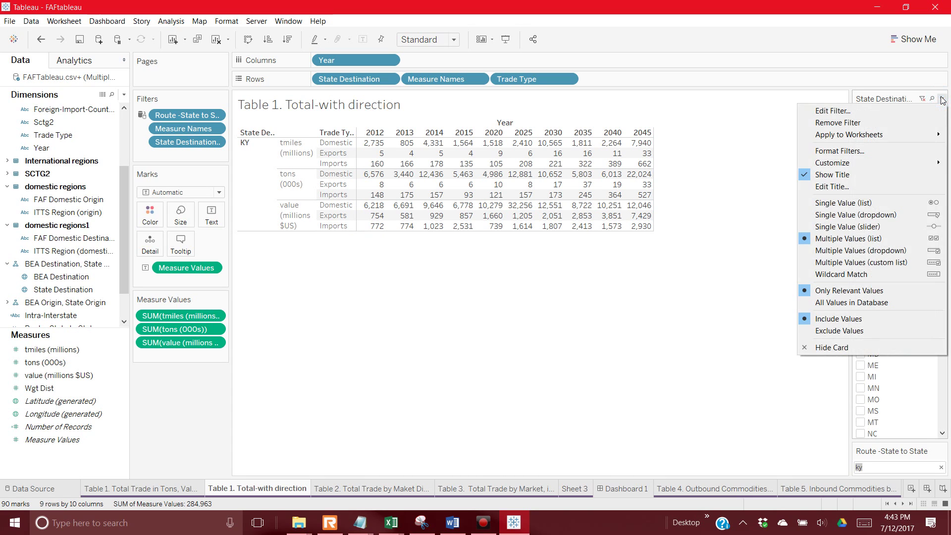
pyautogui.click(942, 100)
pyautogui.click(917, 40)
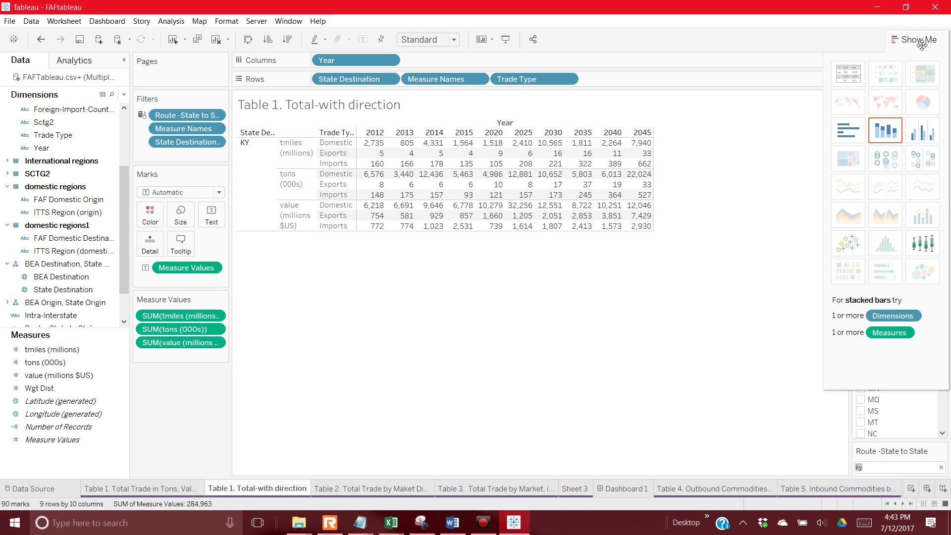
pyautogui.click(917, 39)
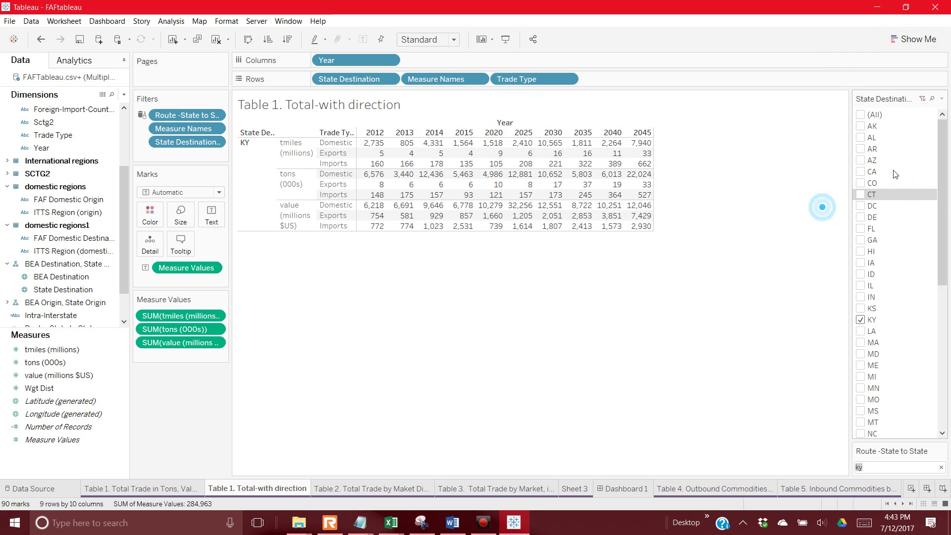
pyautogui.click(942, 99)
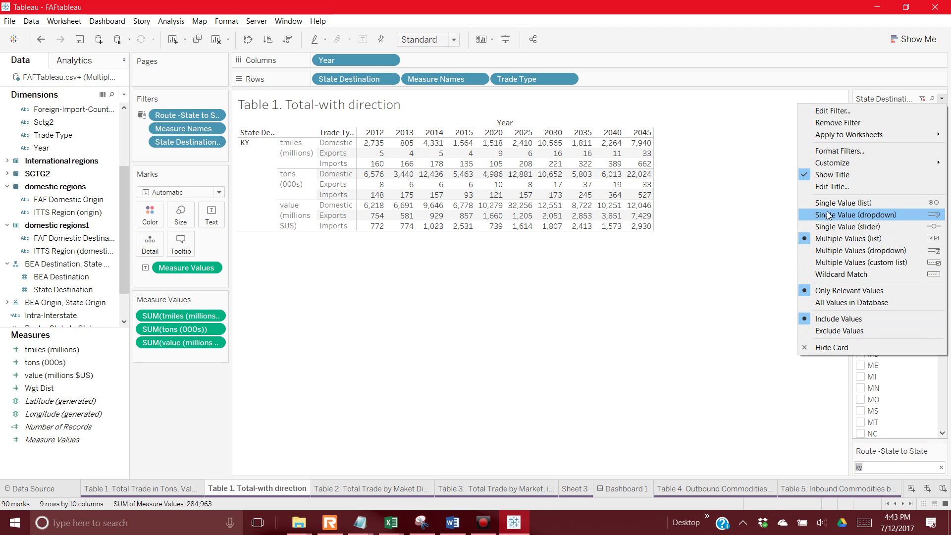
pyautogui.click(768, 242)
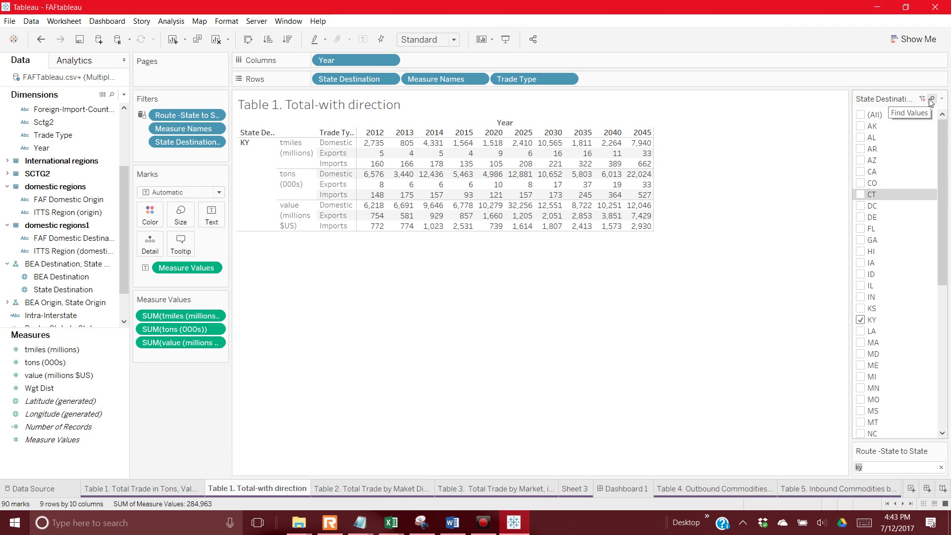
pyautogui.moveTo(912, 439); pyautogui.dragTo(919, 395)
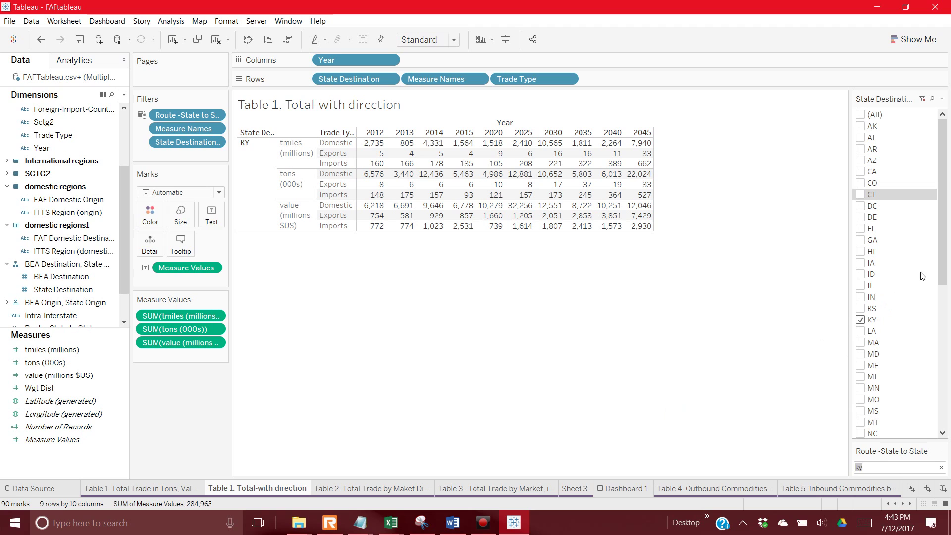
pyautogui.moveTo(940, 268); pyautogui.dragTo(941, 415)
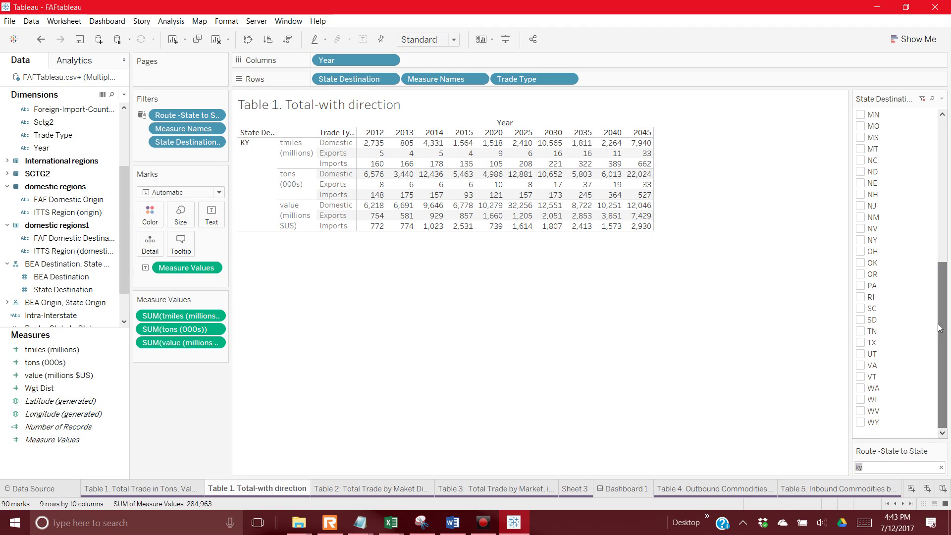
pyautogui.click(942, 99)
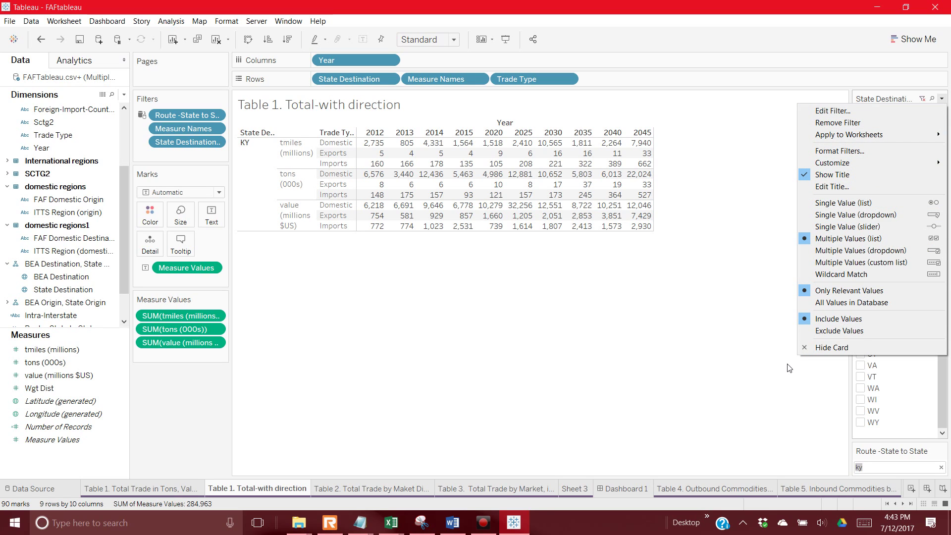
pyautogui.click(715, 320)
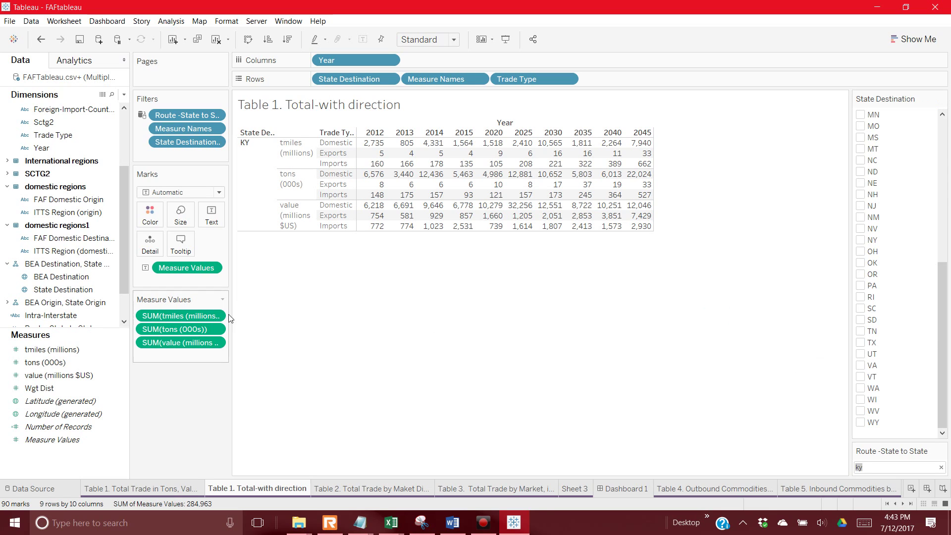
pyautogui.click(272, 177)
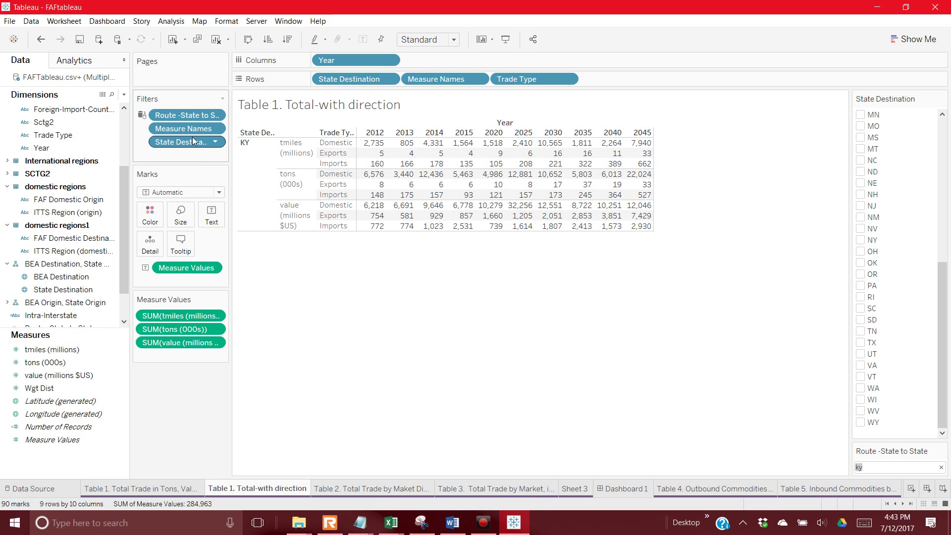
# - Move State Destination from the filters to Pages and limit it to KY only
pyautogui.moveTo(194, 148); pyautogui.dragTo(187, 75)
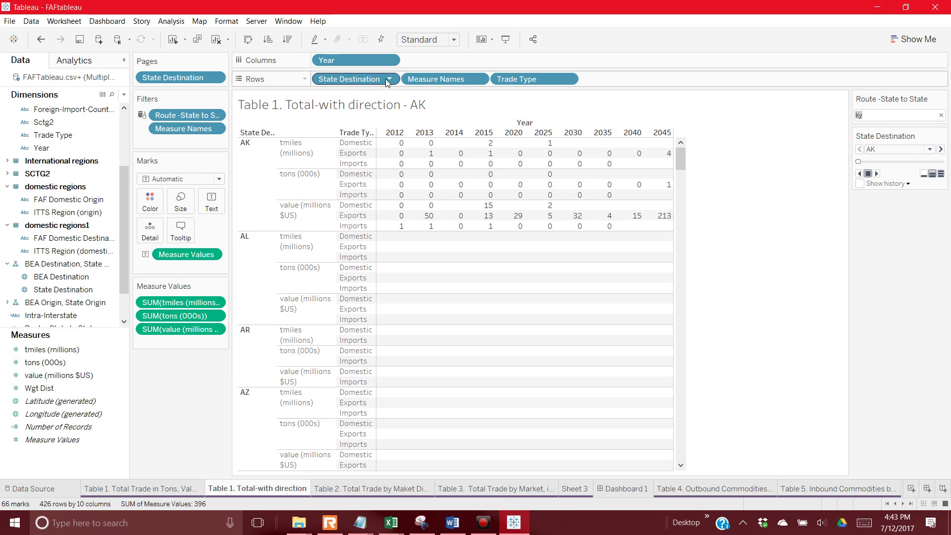
pyautogui.click(215, 78)
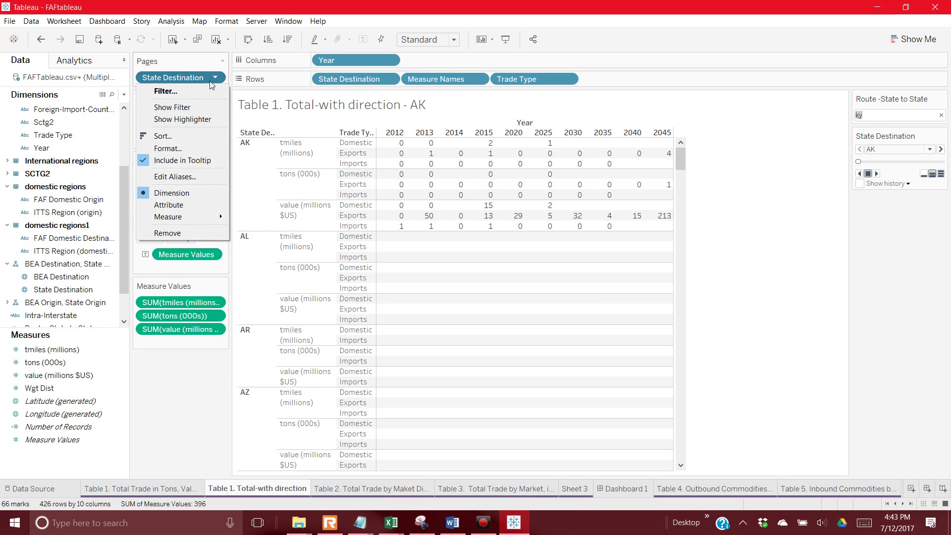
pyautogui.click(210, 89)
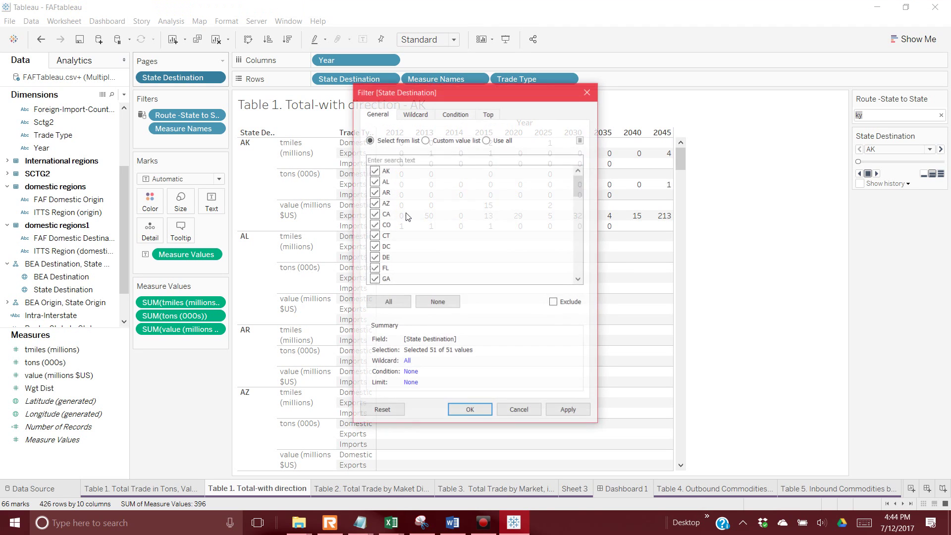
pyautogui.click(437, 302)
pyautogui.scroll(-3, 428, 258)
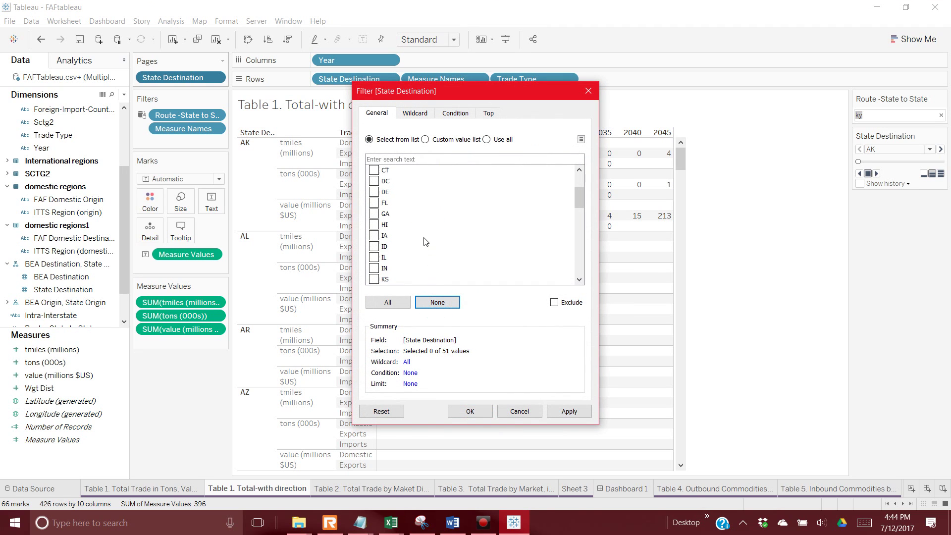
pyautogui.click(374, 257)
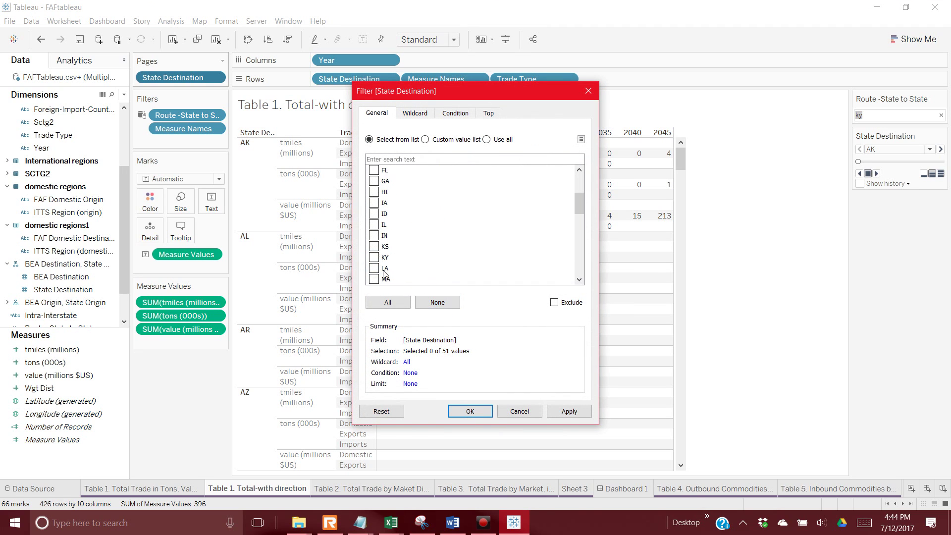
pyautogui.click(470, 412)
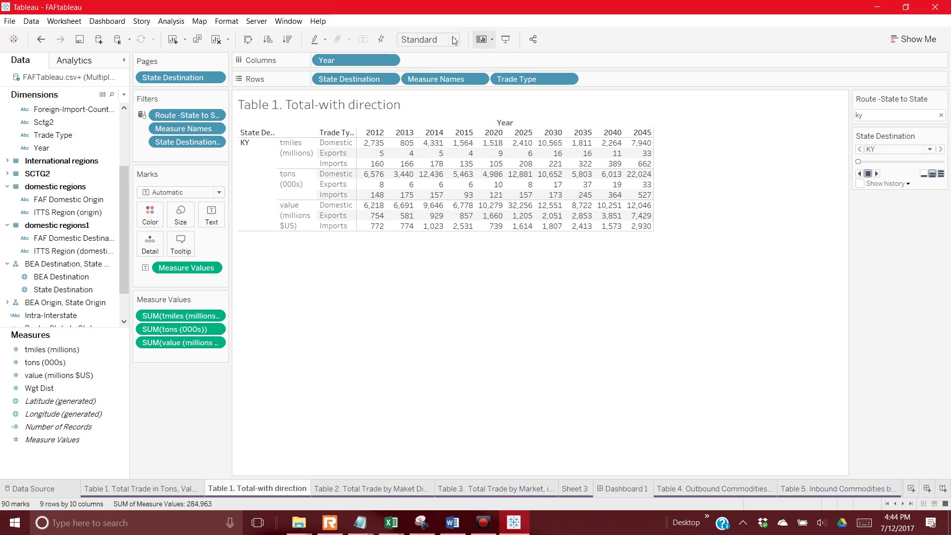
# - Remove State Destination from the row fields, leaving Measure Names and Trade Type
pyautogui.click(396, 84)
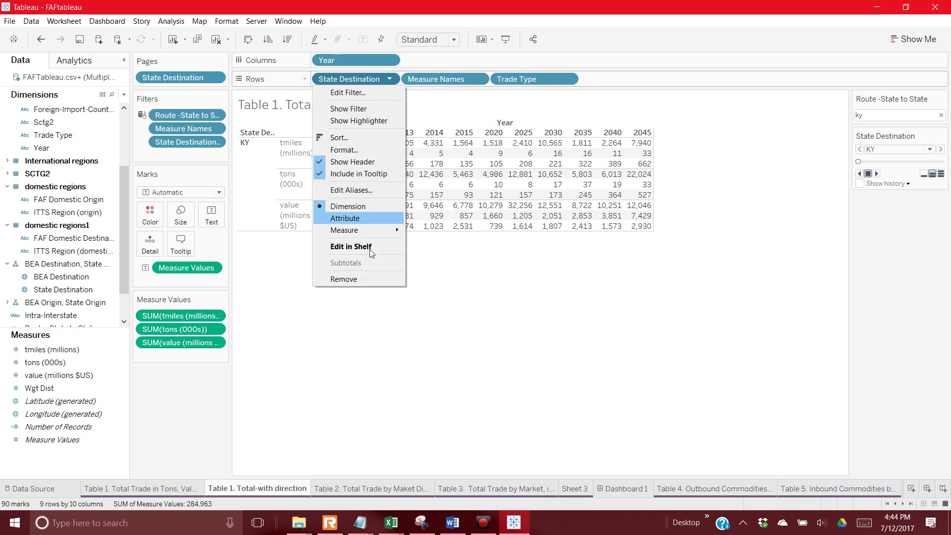
pyautogui.click(360, 281)
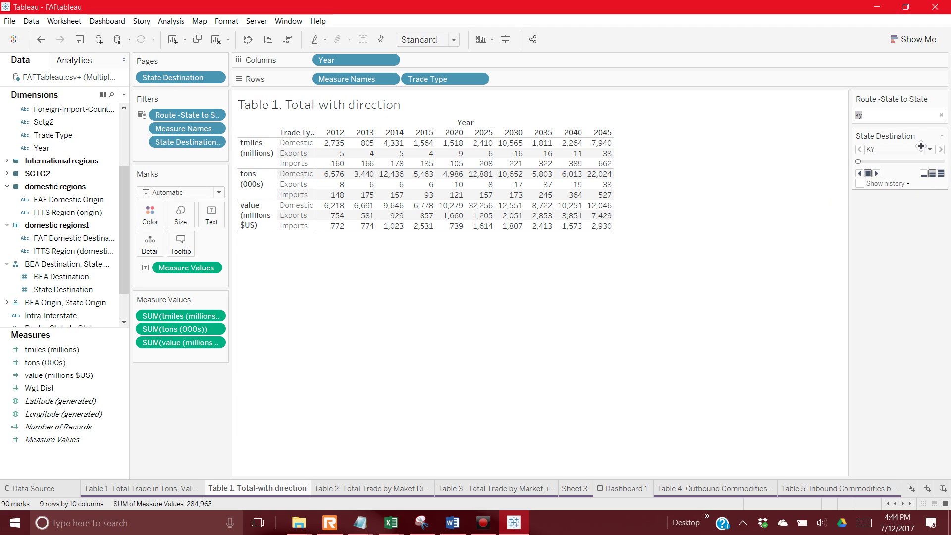
pyautogui.doubleClick(325, 108)
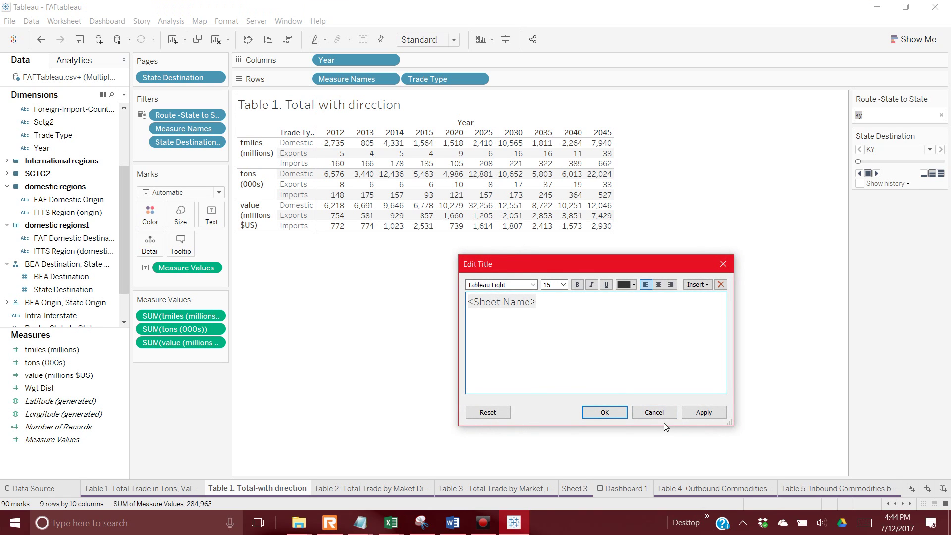
pyautogui.click(651, 414)
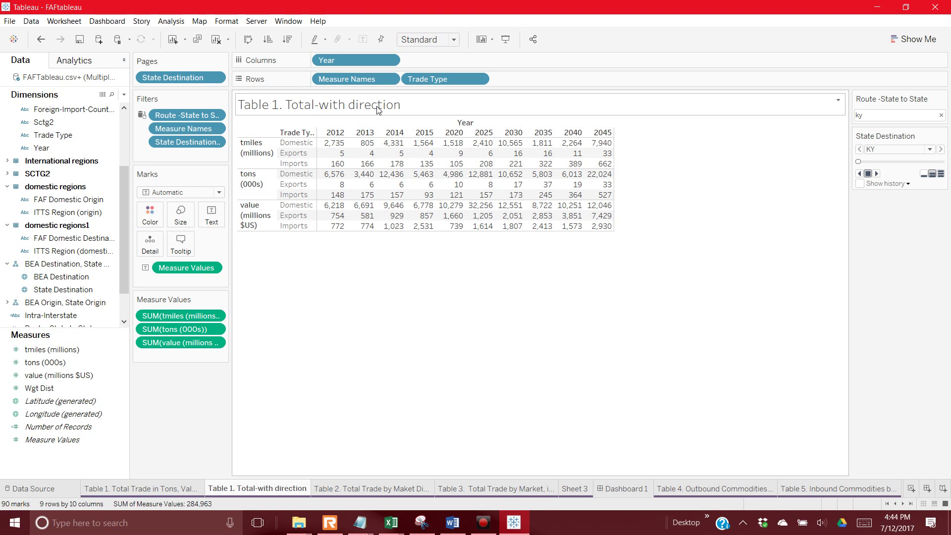
pyautogui.doubleClick(307, 105)
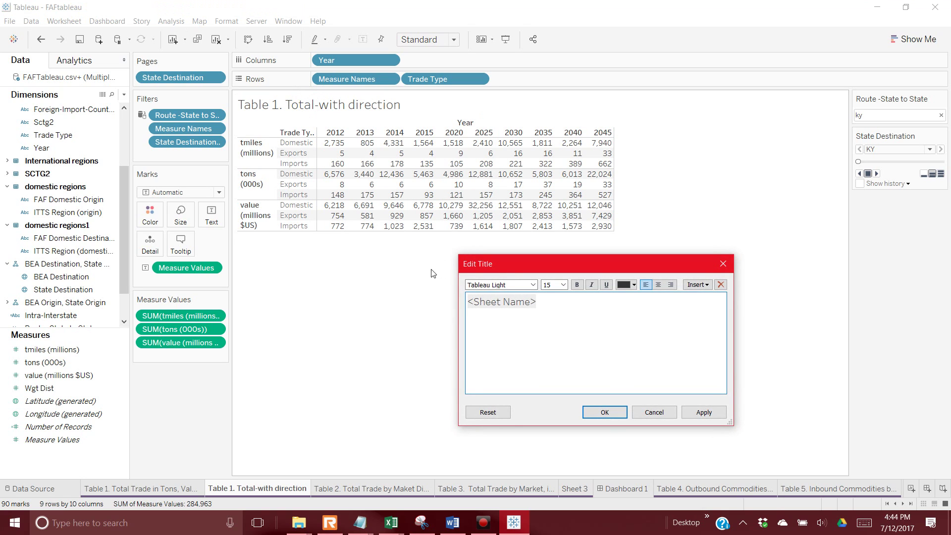
pyautogui.click(673, 412)
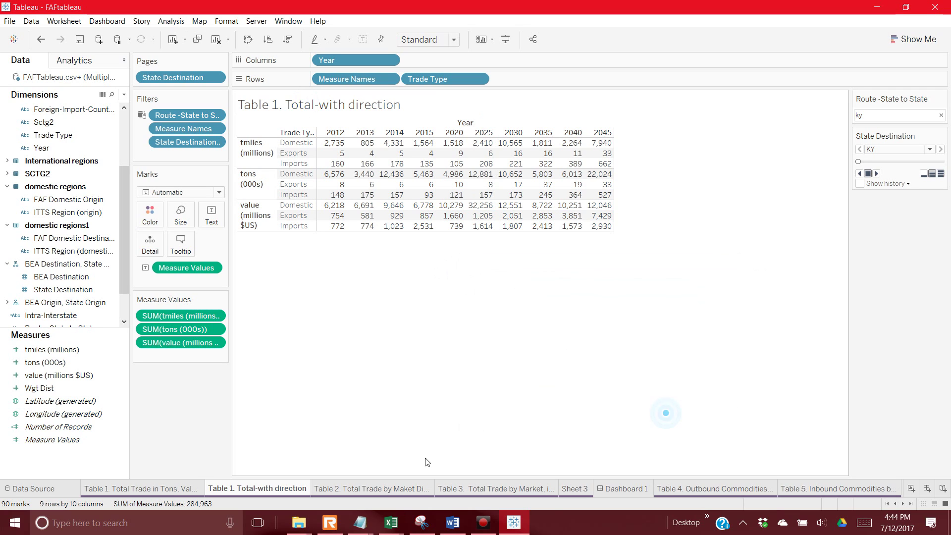
# - Rename the current worksheet as "Table 1. Total-with Inbound"
pyautogui.doubleClick(282, 490)
pyautogui.doubleClick(281, 489)
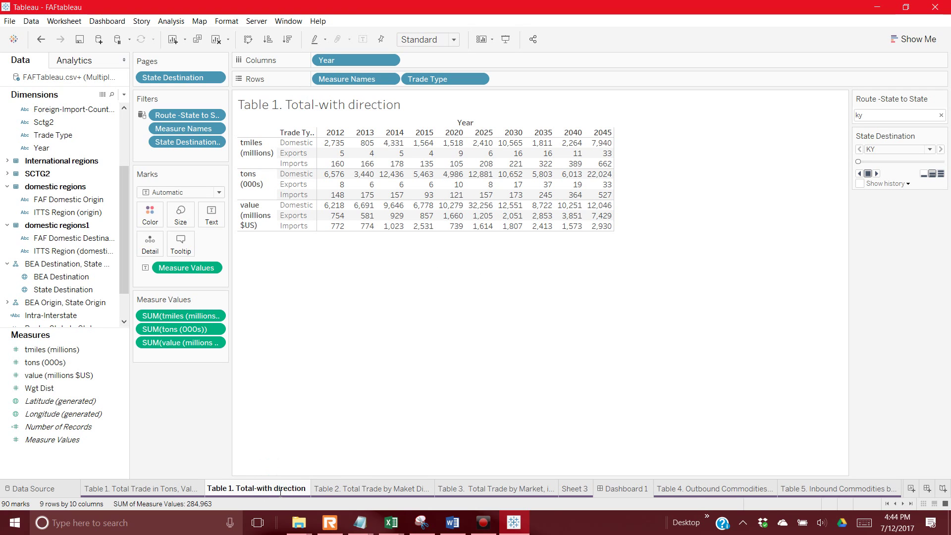
pyautogui.write('Inbound')
pyautogui.press('Return')
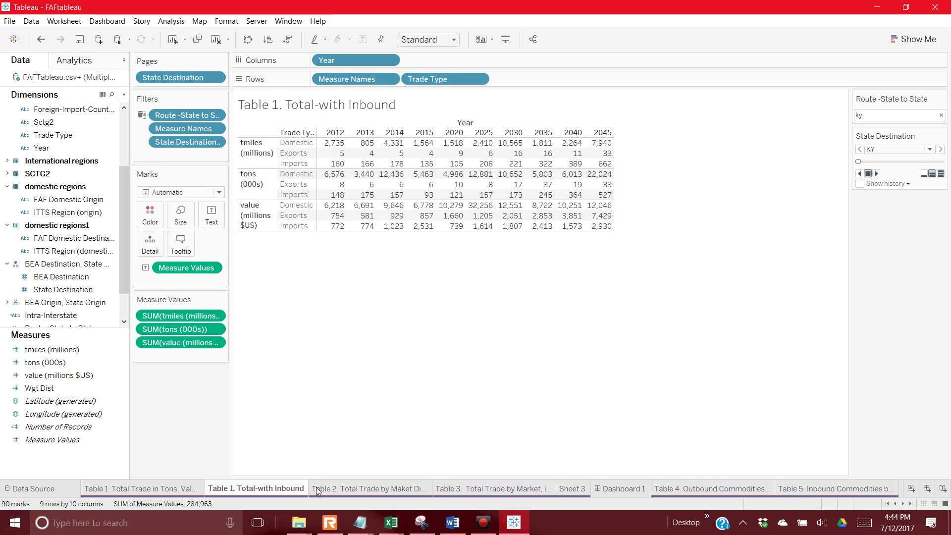
# - Duplicate the "Table 1. Total-with Inbound" worksheet and name the copy "Total 1 Total-outbound"
pyautogui.rightClick(274, 488)
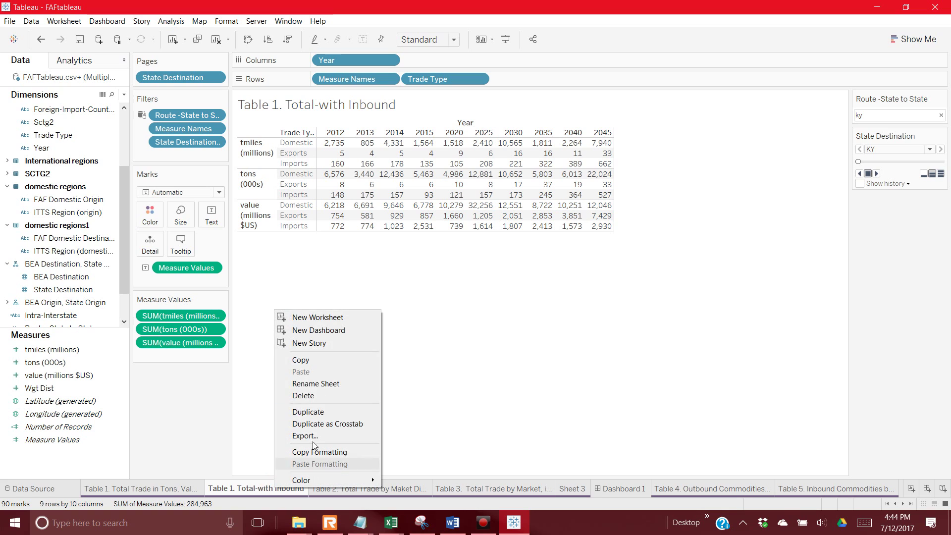
pyautogui.click(319, 417)
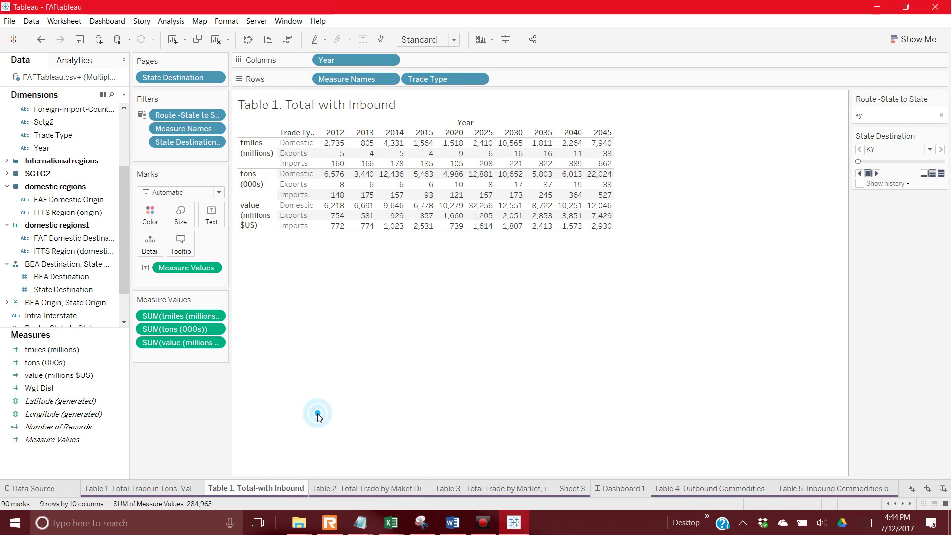
pyautogui.rightClick(327, 490)
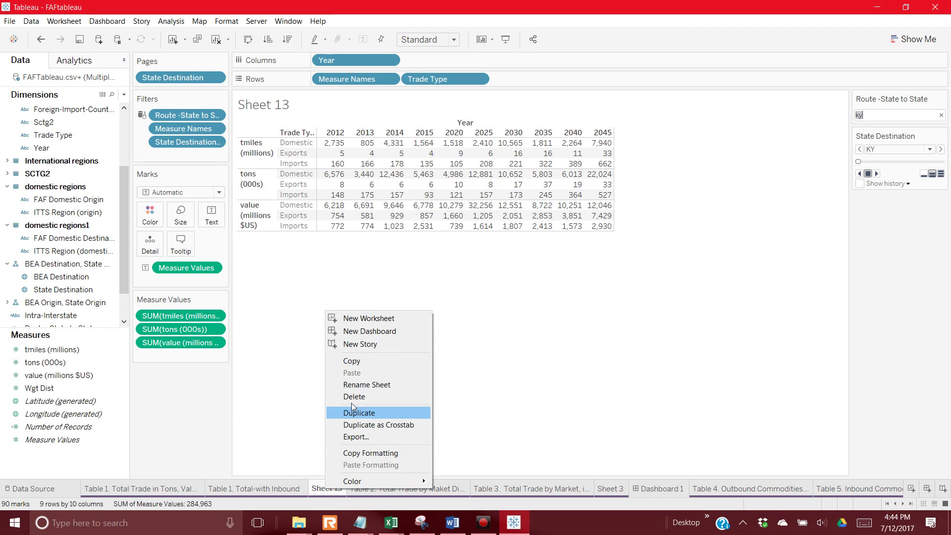
pyautogui.click(353, 386)
pyautogui.write('Total')
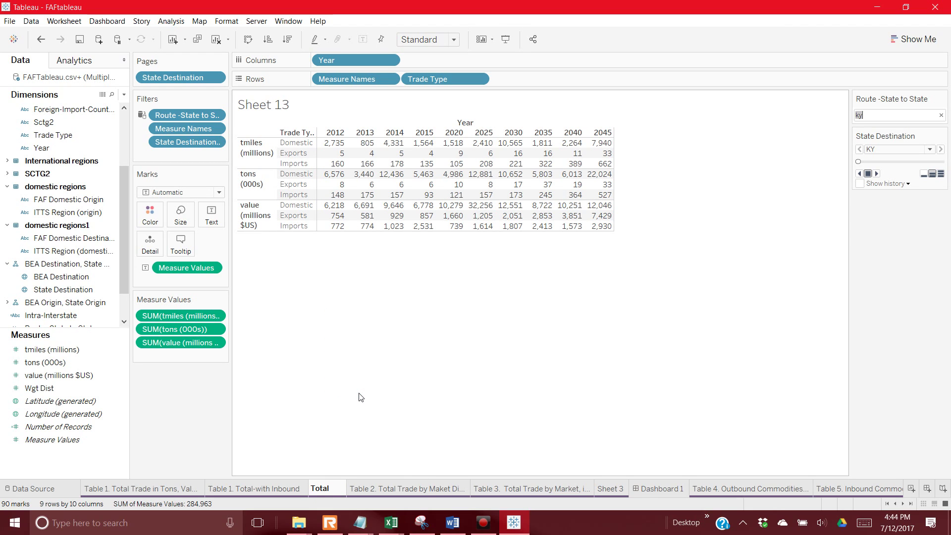
pyautogui.write(' 1 To')
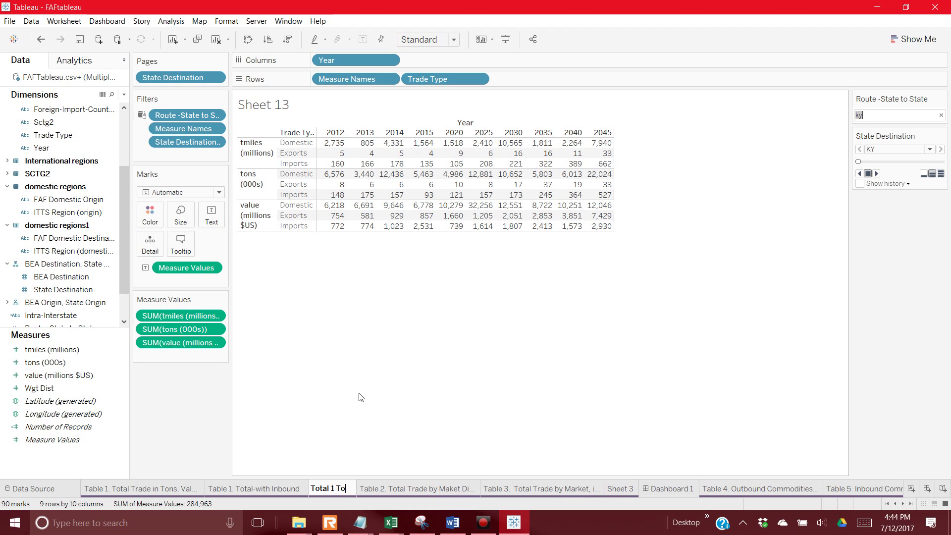
pyautogui.write('tal-outbound')
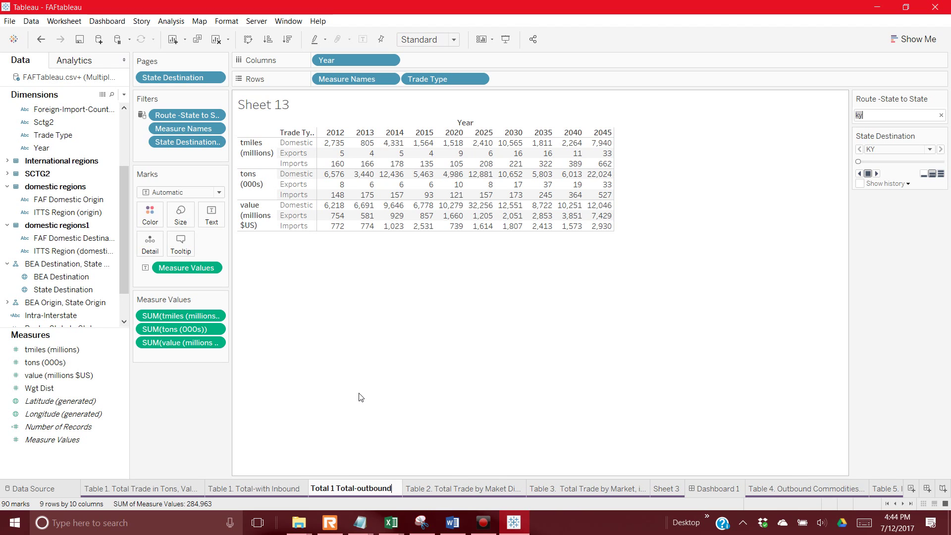
pyautogui.press('Return')
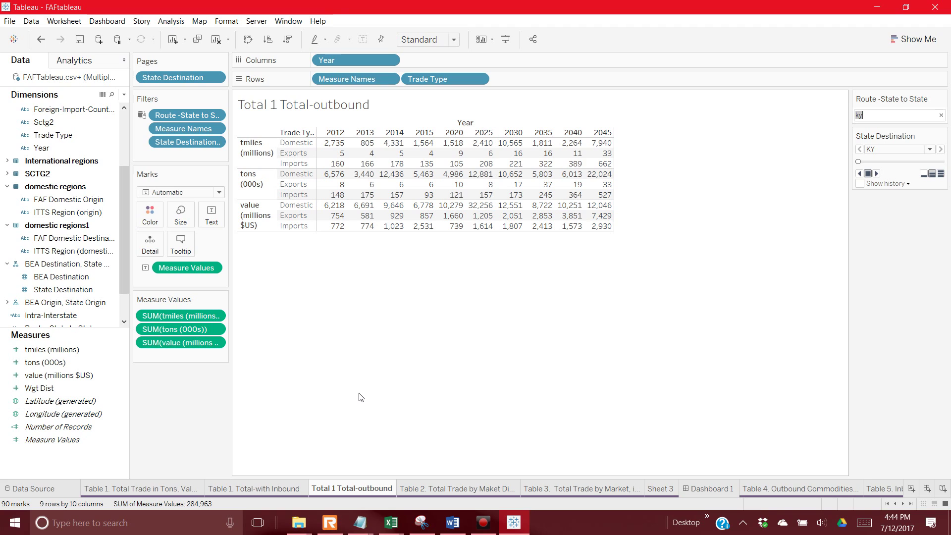
# - Replace State Destination with State Origin as the Pages field on the outbound worksheet
pyautogui.click(214, 79)
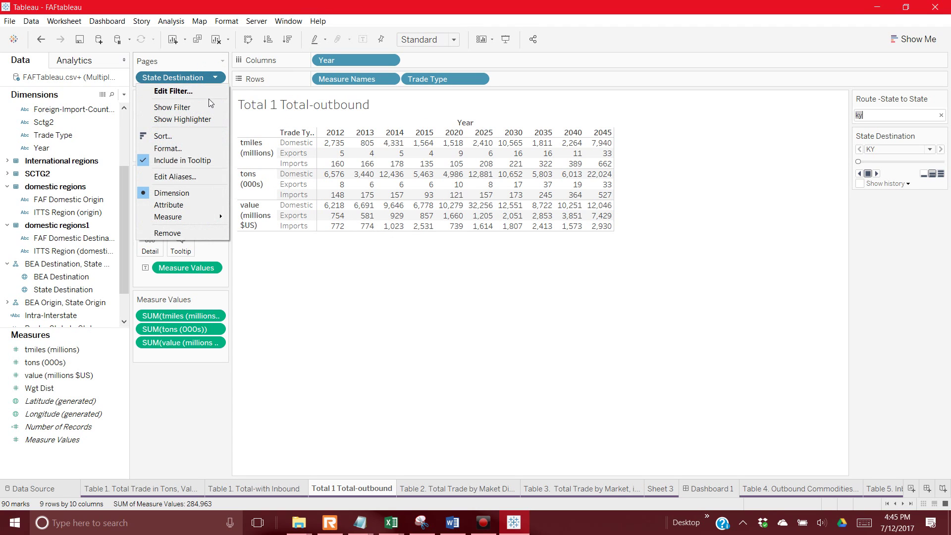
pyautogui.click(186, 233)
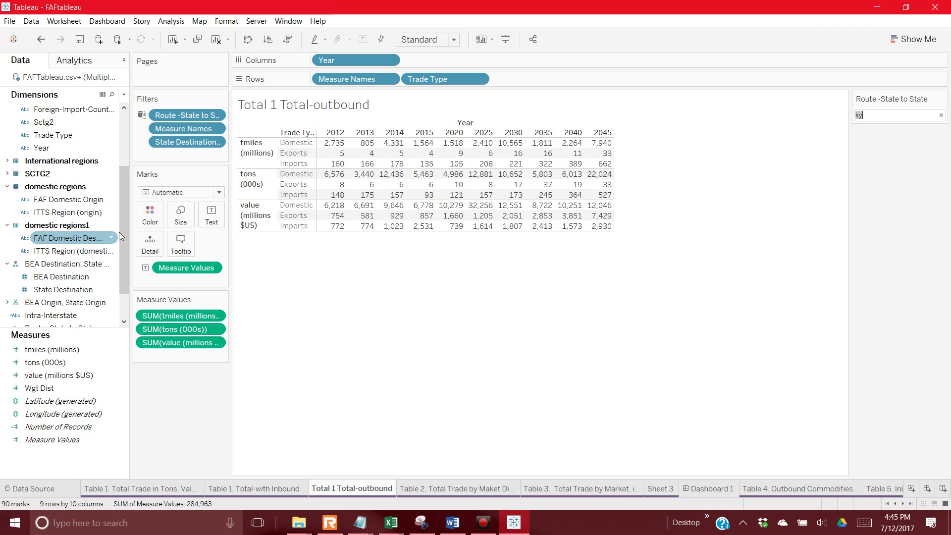
pyautogui.moveTo(133, 230); pyautogui.dragTo(194, 230)
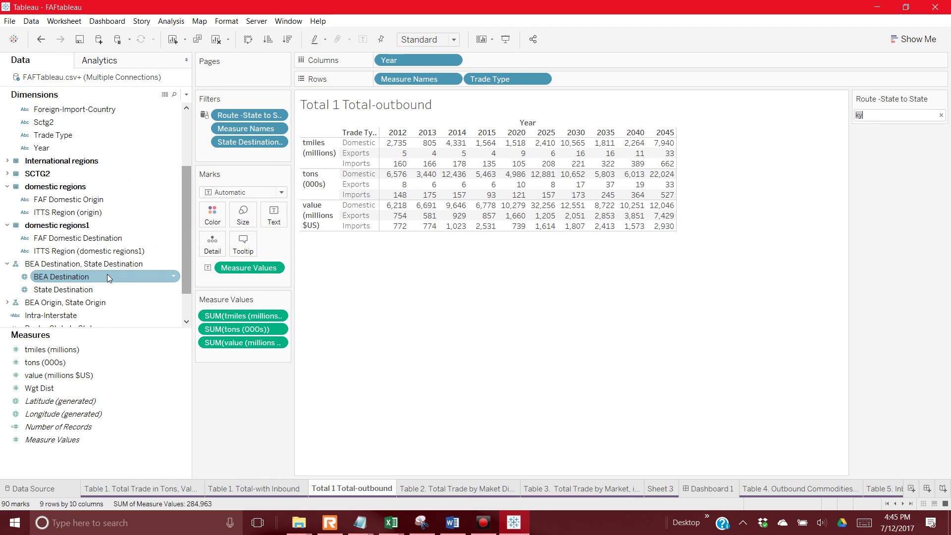
pyautogui.click(78, 290)
pyautogui.scroll(-1, 77, 299)
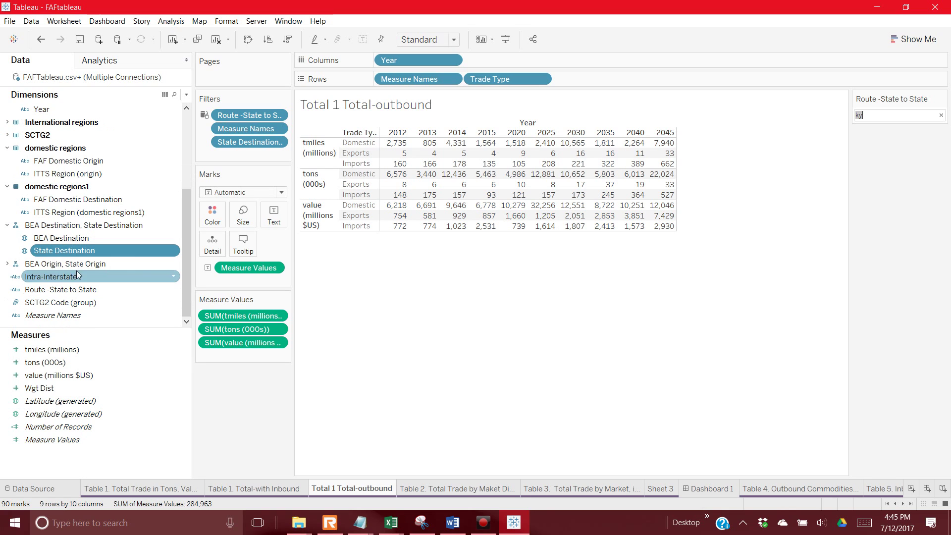
pyautogui.click(7, 264)
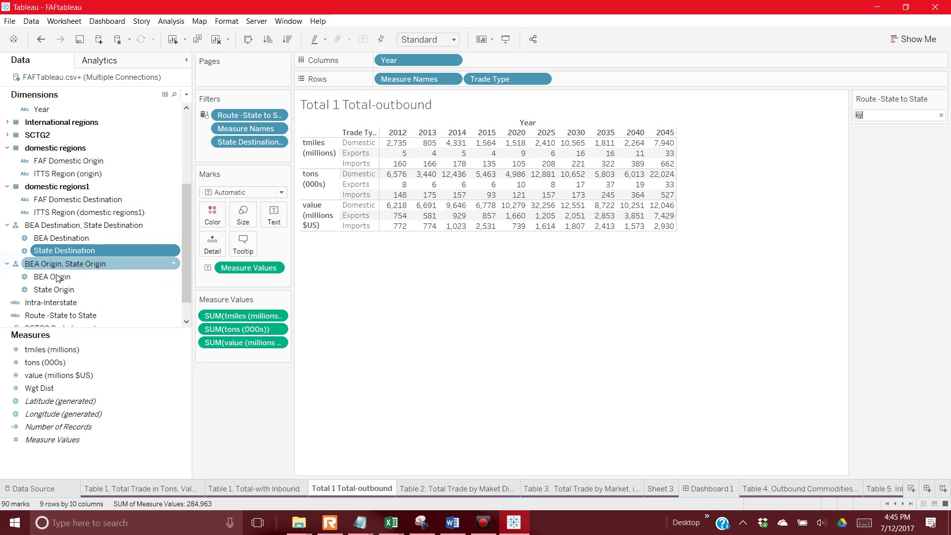
pyautogui.moveTo(75, 290); pyautogui.dragTo(260, 86)
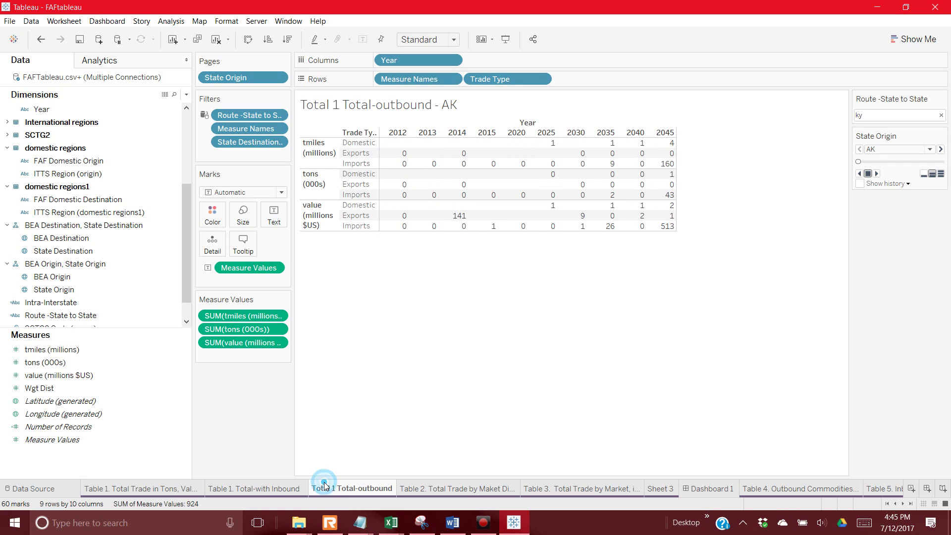
# - Compare with the inbound worksheet, check the outbound sheet's State Destination filter selection, and remove that filter
pyautogui.click(268, 490)
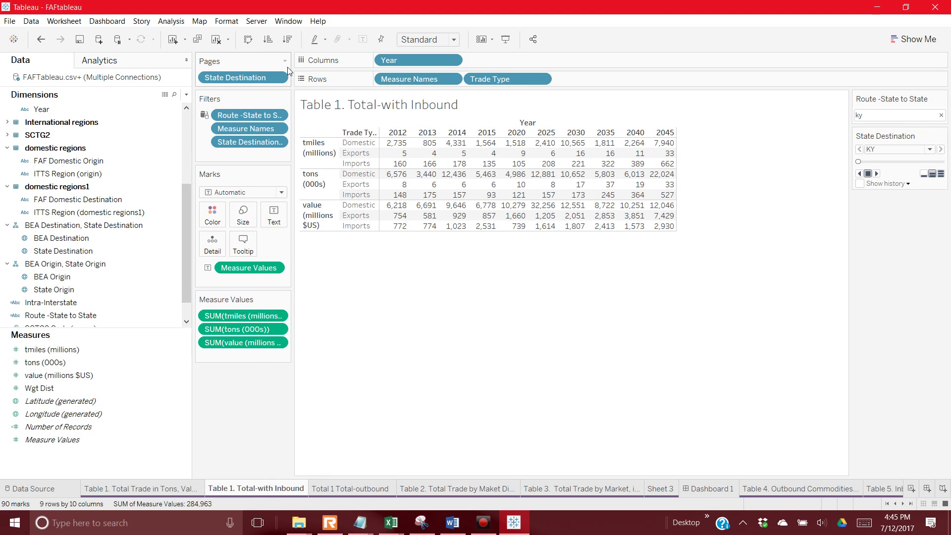
pyautogui.click(355, 491)
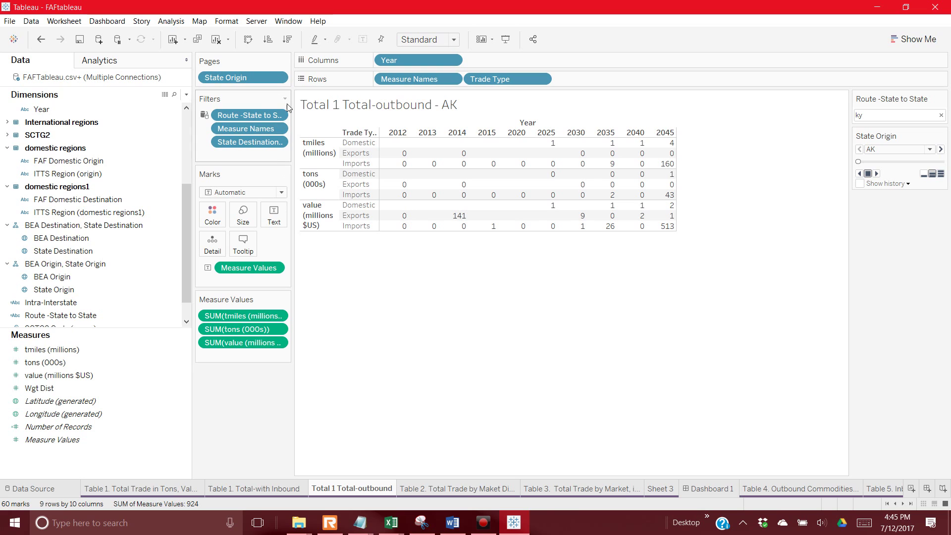
pyautogui.click(279, 144)
pyautogui.click(272, 155)
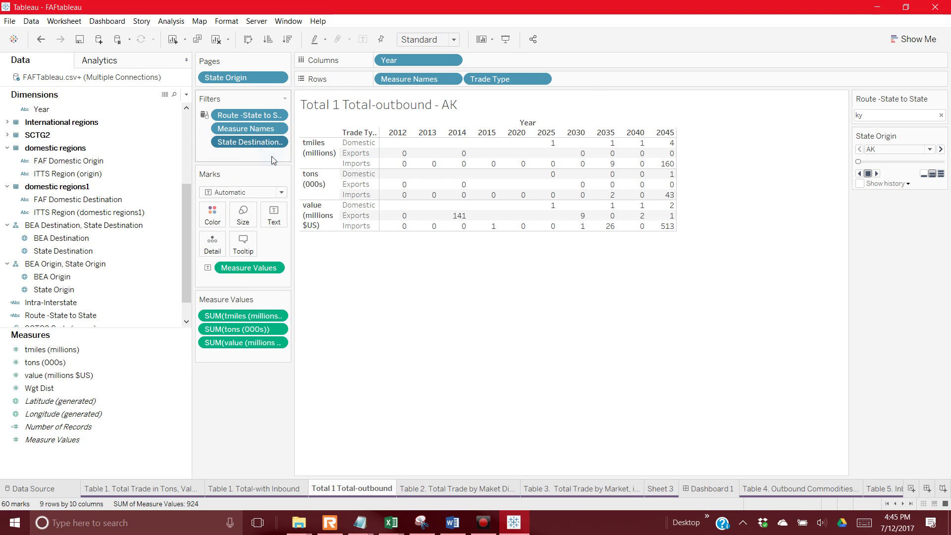
pyautogui.moveTo(580, 191); pyautogui.dragTo(576, 218)
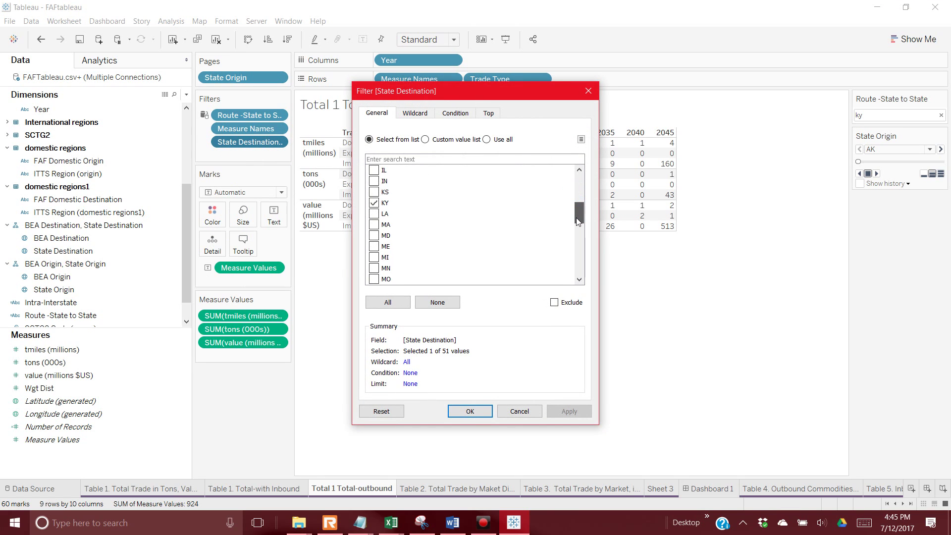
pyautogui.click(518, 415)
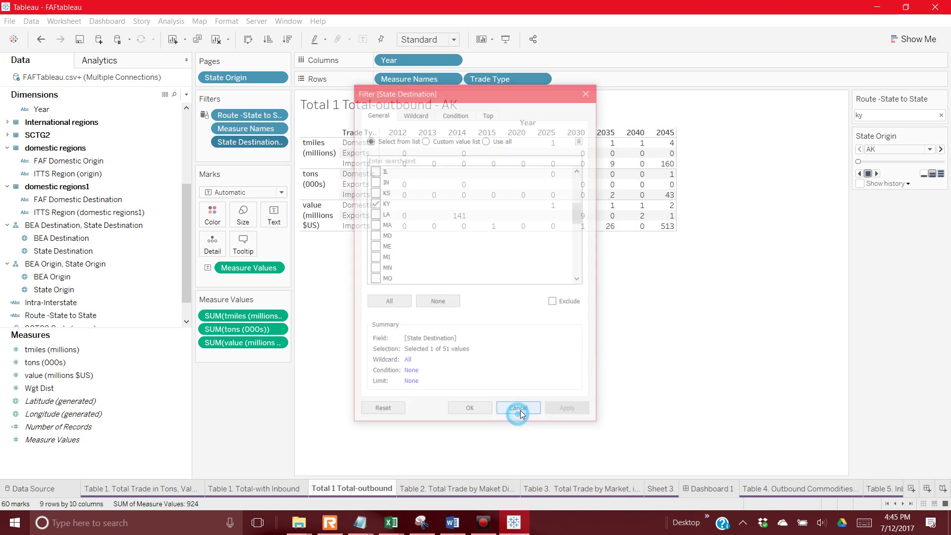
pyautogui.click(278, 142)
pyautogui.click(317, 277)
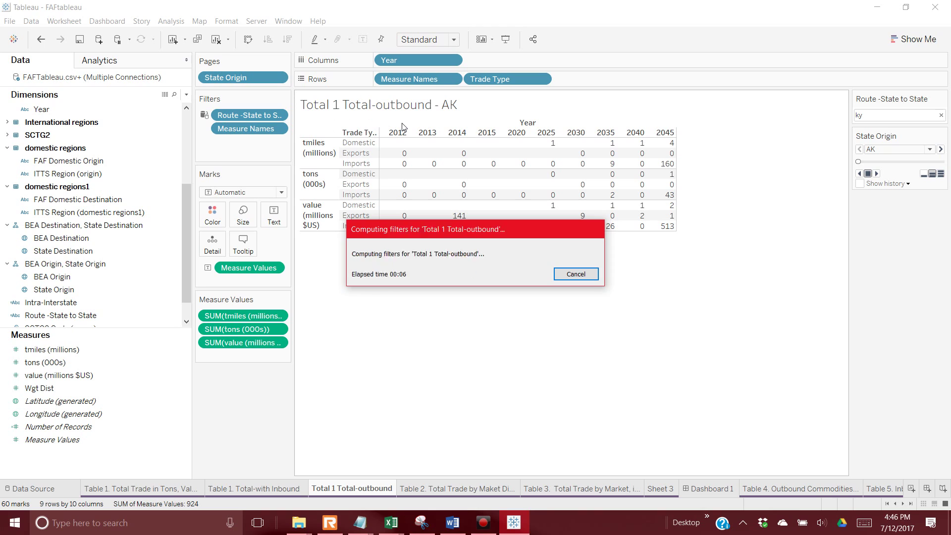
# - Try to switch the State Origin page to KY and step forward through the pages
pyautogui.click(930, 149)
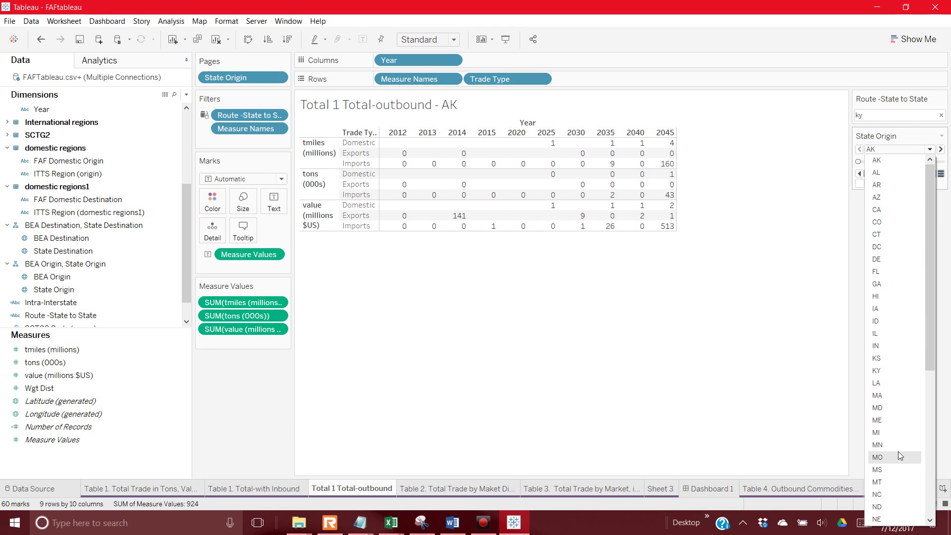
pyautogui.click(885, 380)
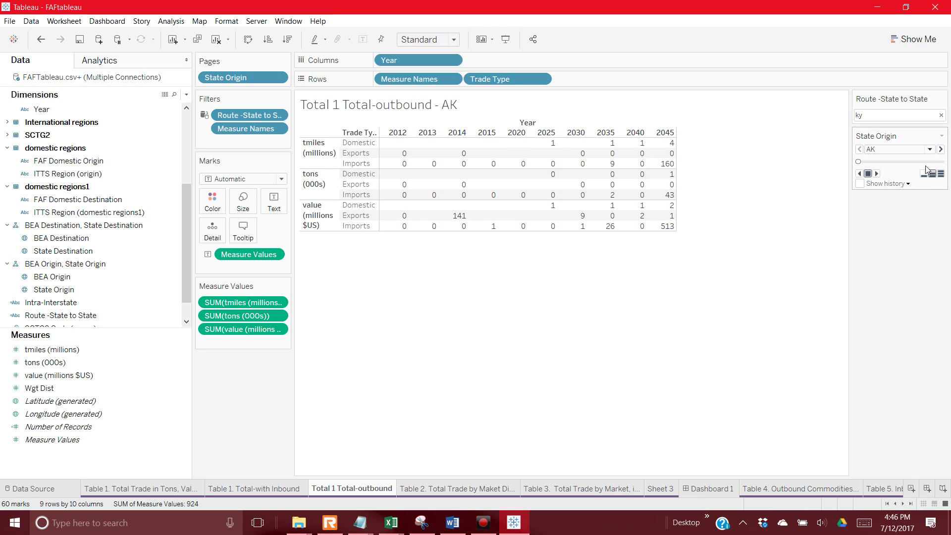
pyautogui.click(940, 149)
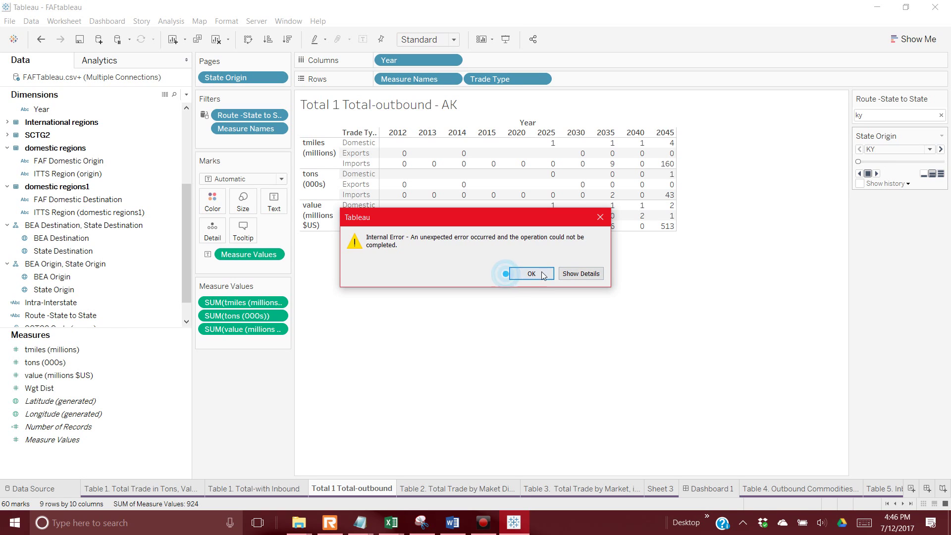
pyautogui.click(526, 270)
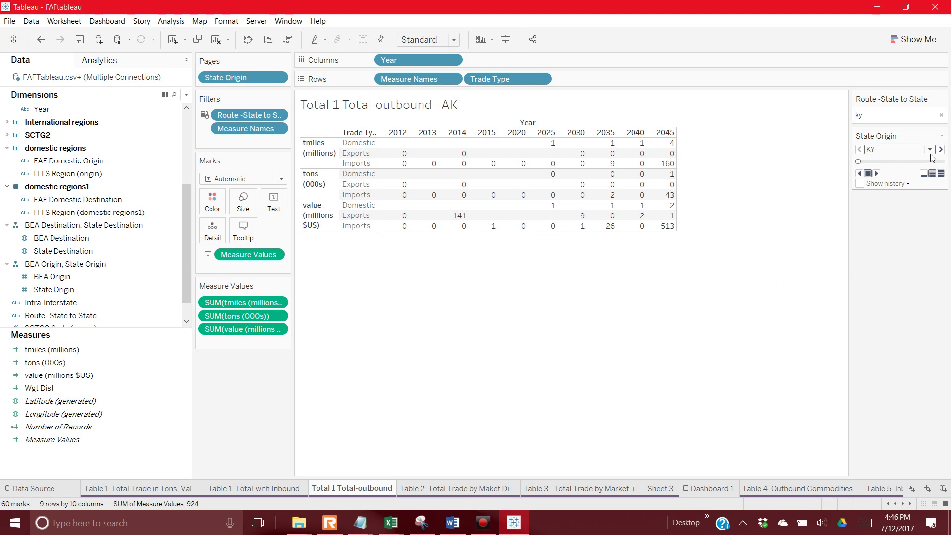
pyautogui.click(941, 149)
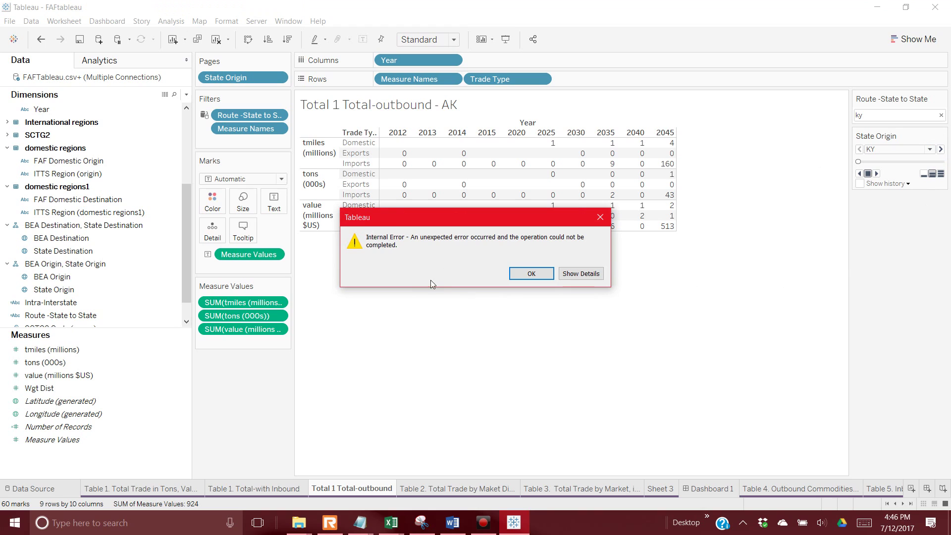
pyautogui.click(528, 273)
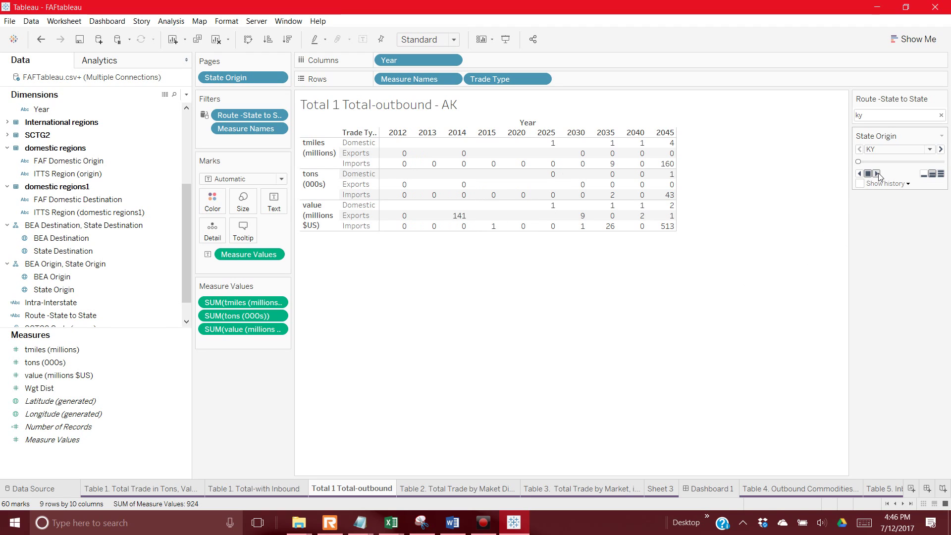
# - Try switching the State Origin page to LA and examine the error details
pyautogui.click(930, 149)
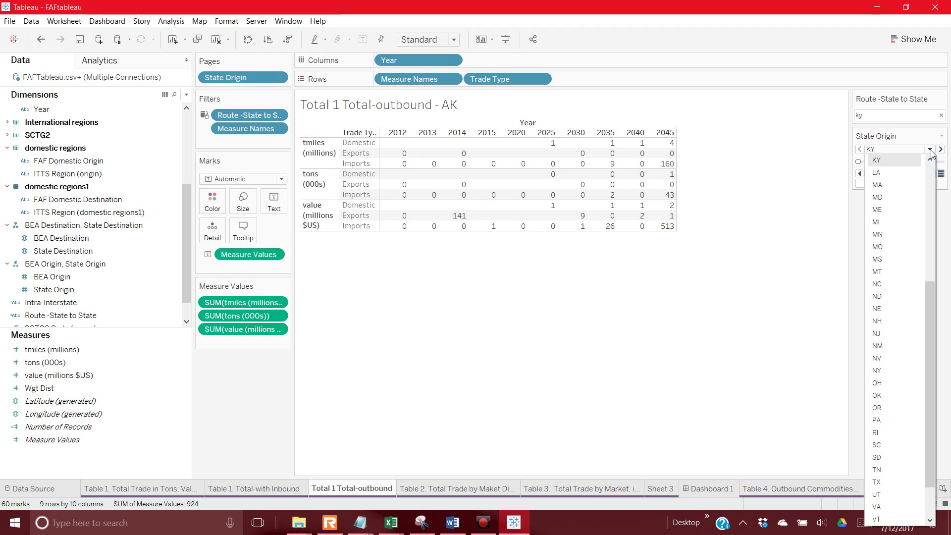
pyautogui.click(911, 173)
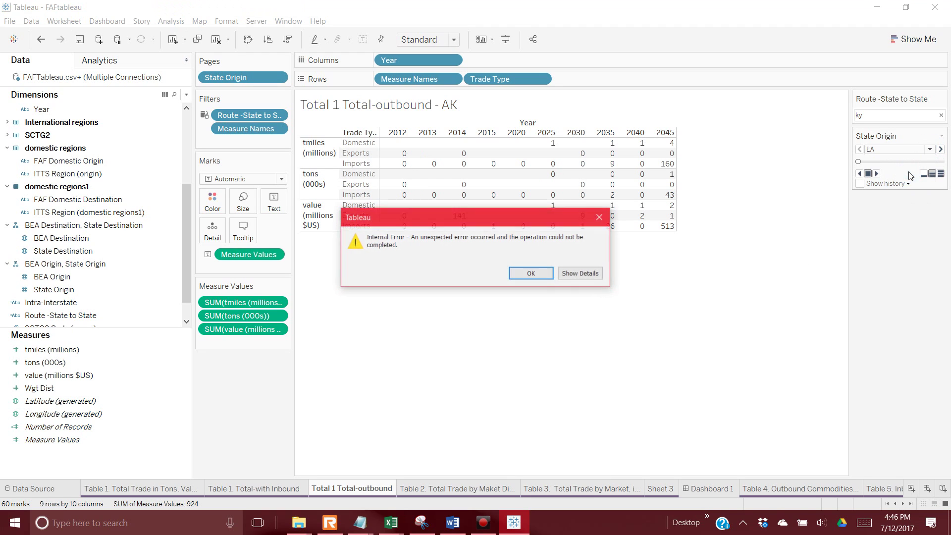
pyautogui.click(589, 276)
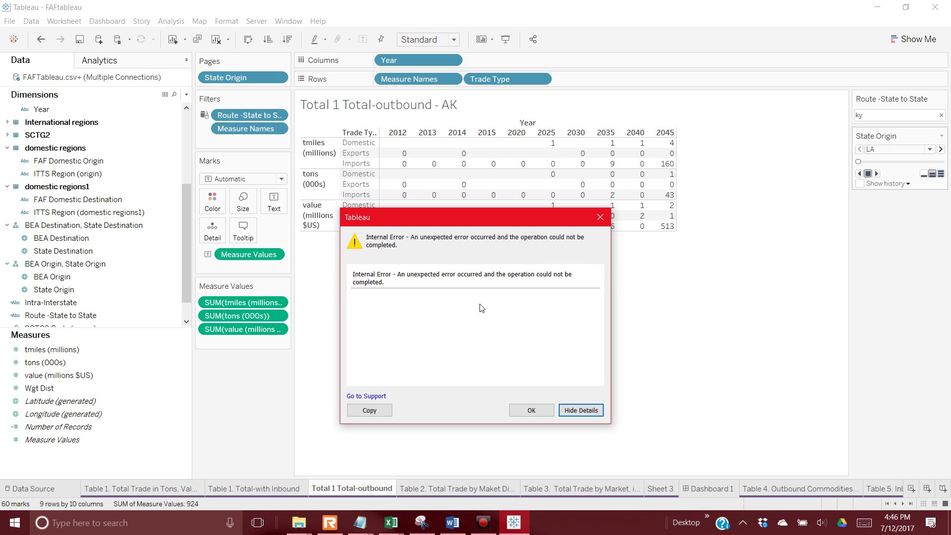
pyautogui.click(532, 410)
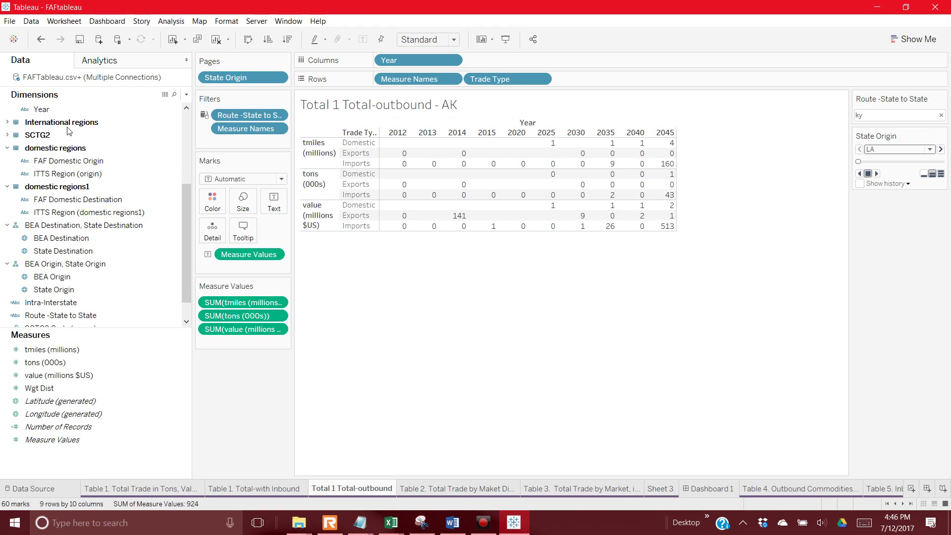
# - Correct "Maket" to "Market" in the Table 2 worksheet name, making it "Table 2. Total Trade by Market Direction (Tons)"
pyautogui.click(460, 490)
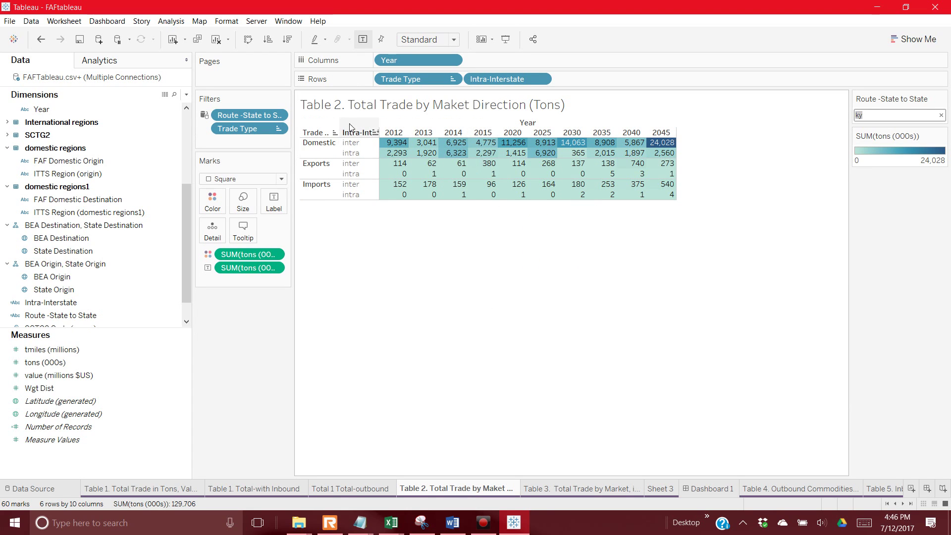
pyautogui.rightClick(494, 490)
pyautogui.click(520, 383)
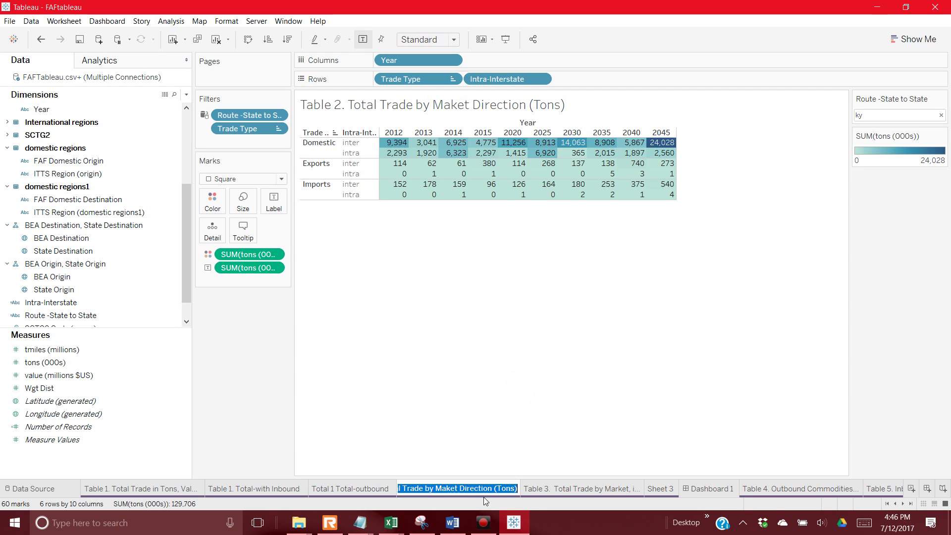
pyautogui.click(444, 489)
pyautogui.write('r')
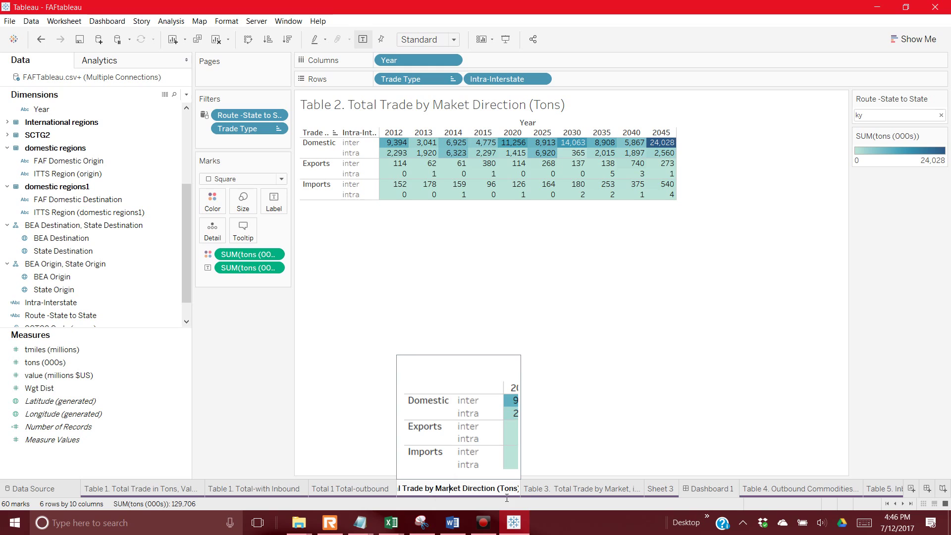
pyautogui.press('Return')
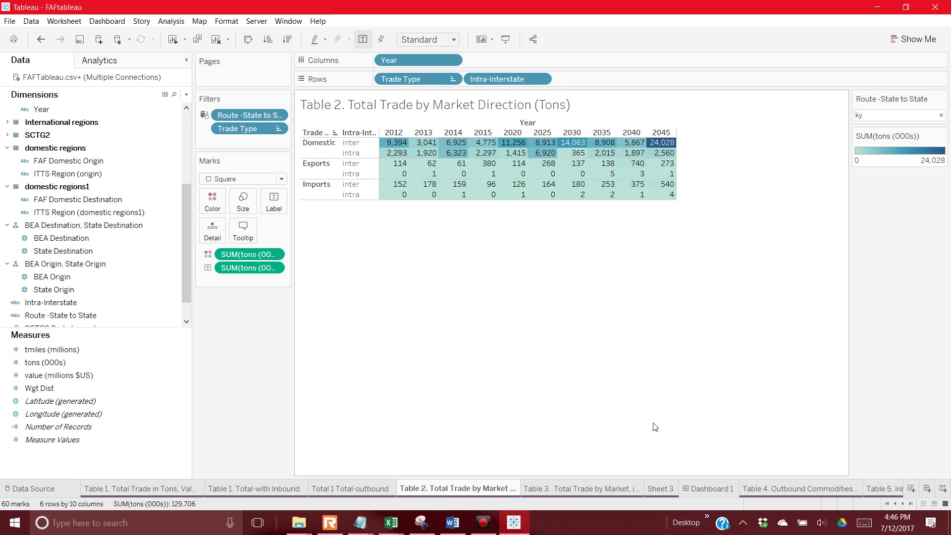
# - Review the Table 3 worksheet on trade value by market, and delete the leftover Sheet 3 worksheet
pyautogui.click(586, 489)
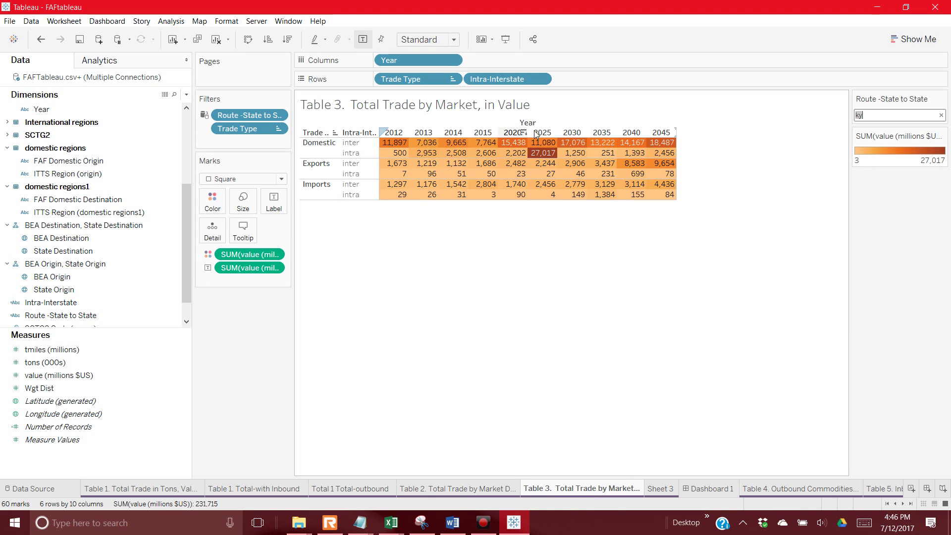
pyautogui.moveTo(552, 156)
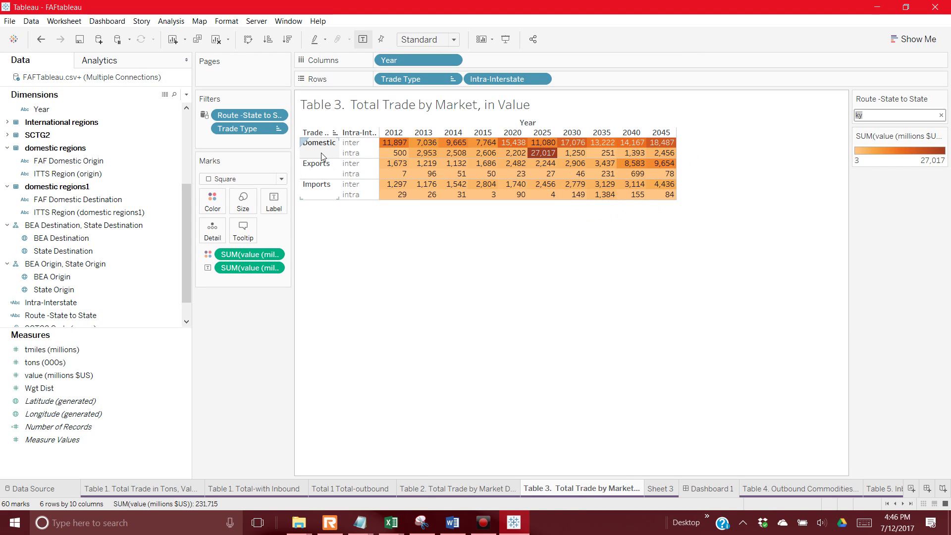
pyautogui.click(661, 491)
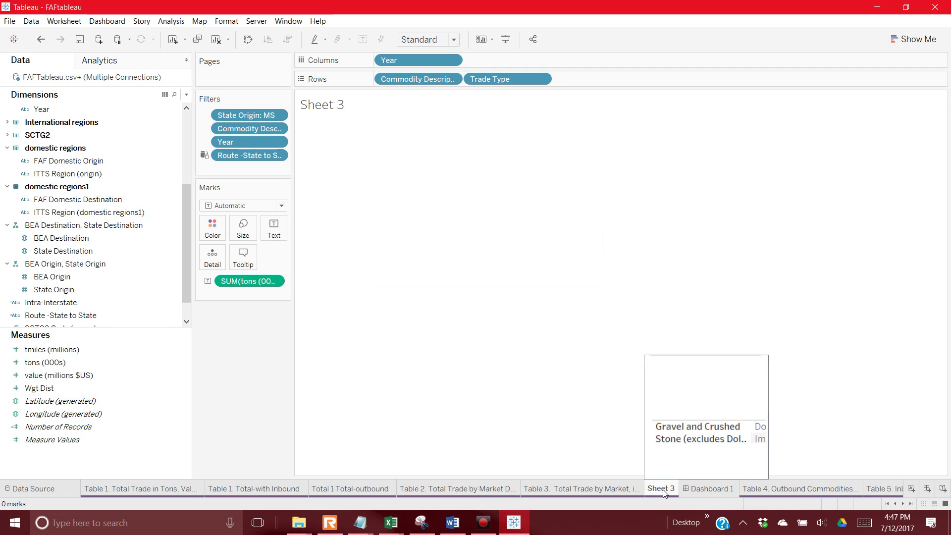
pyautogui.rightClick(665, 493)
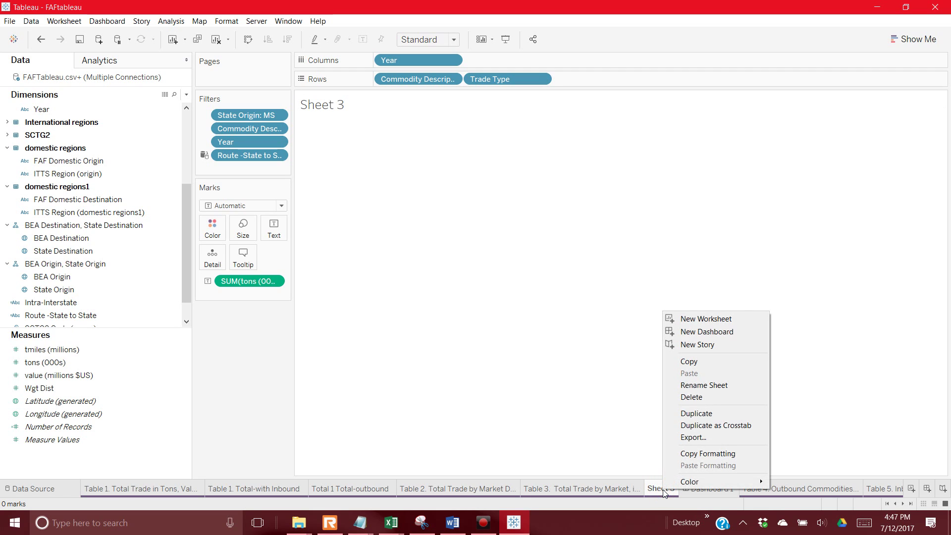
pyautogui.click(693, 398)
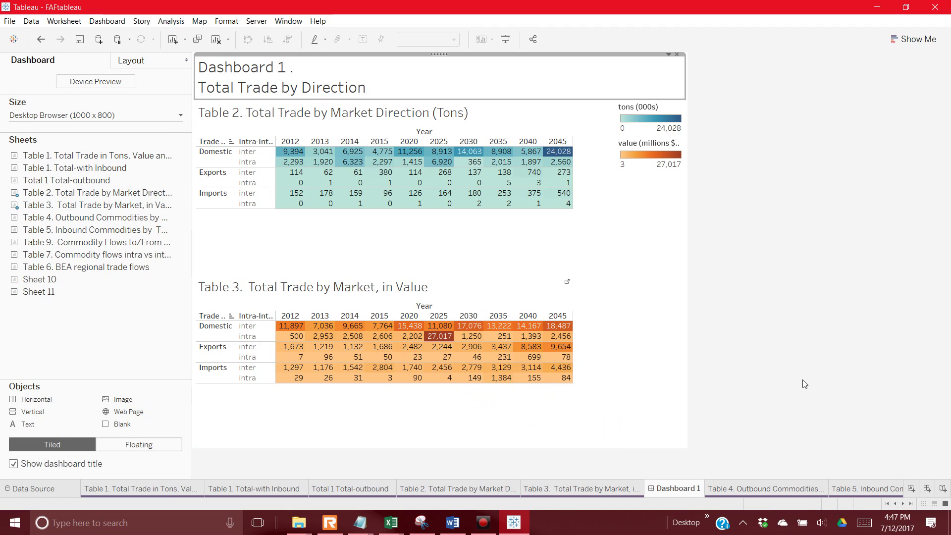
# - Create a new dashboard with the Table 1 Total-with Inbound sheet and place the Total 1 Total-outbound sheet below it
pyautogui.click(107, 20)
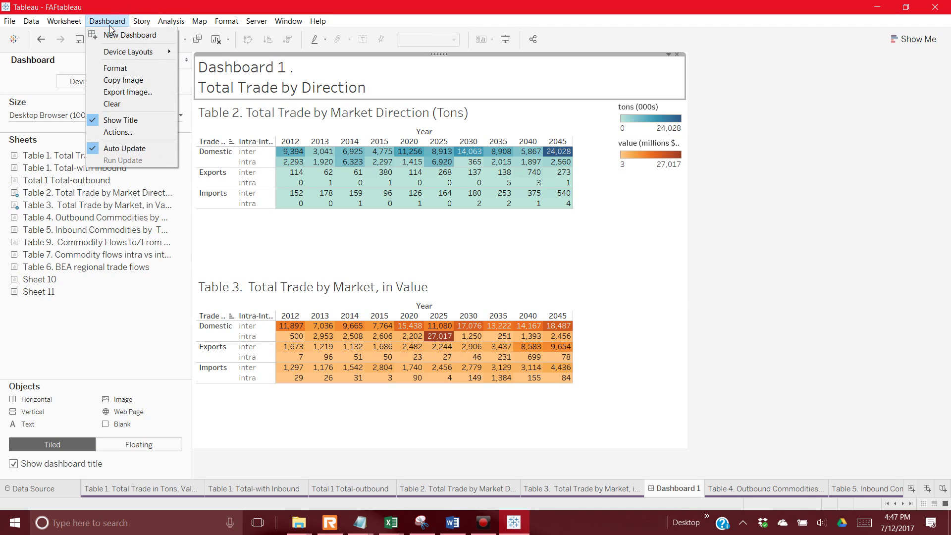
pyautogui.click(114, 35)
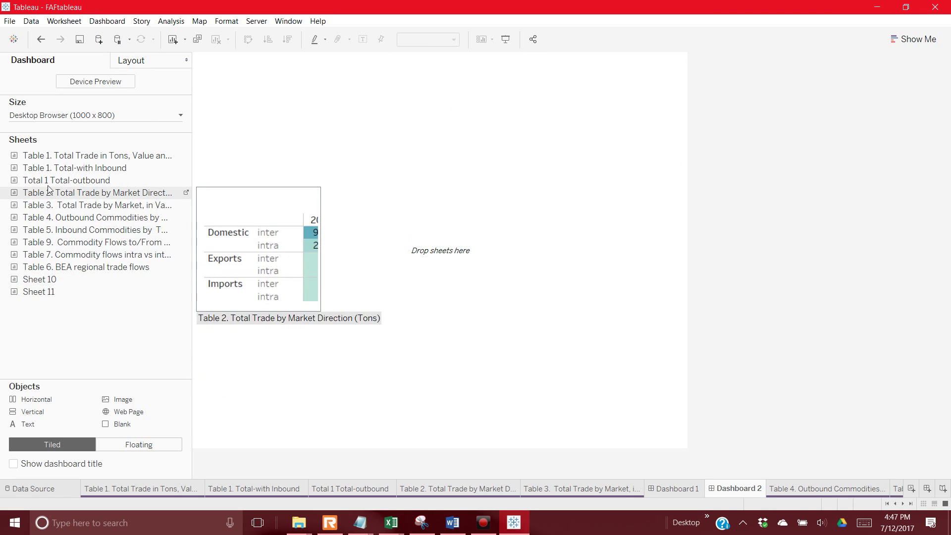
pyautogui.moveTo(52, 170); pyautogui.dragTo(275, 183)
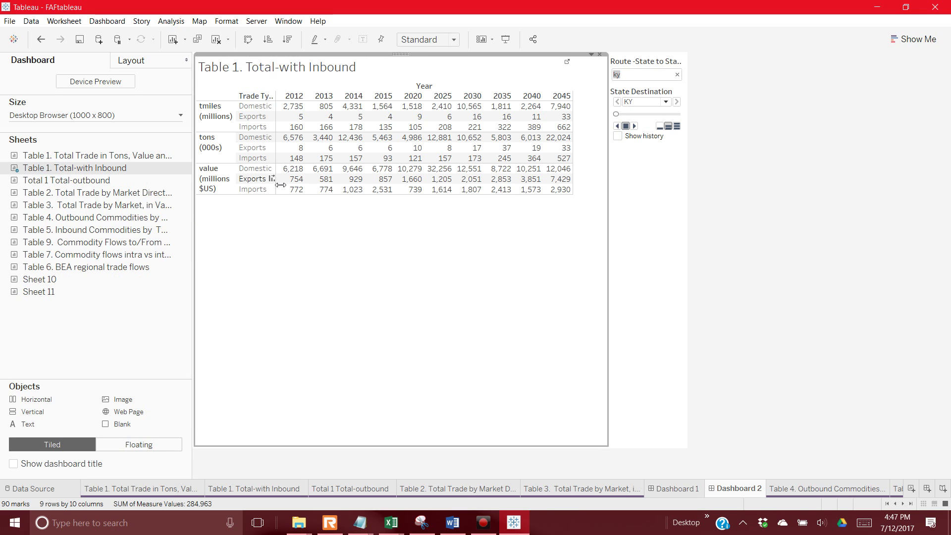
pyautogui.moveTo(49, 180); pyautogui.dragTo(361, 249)
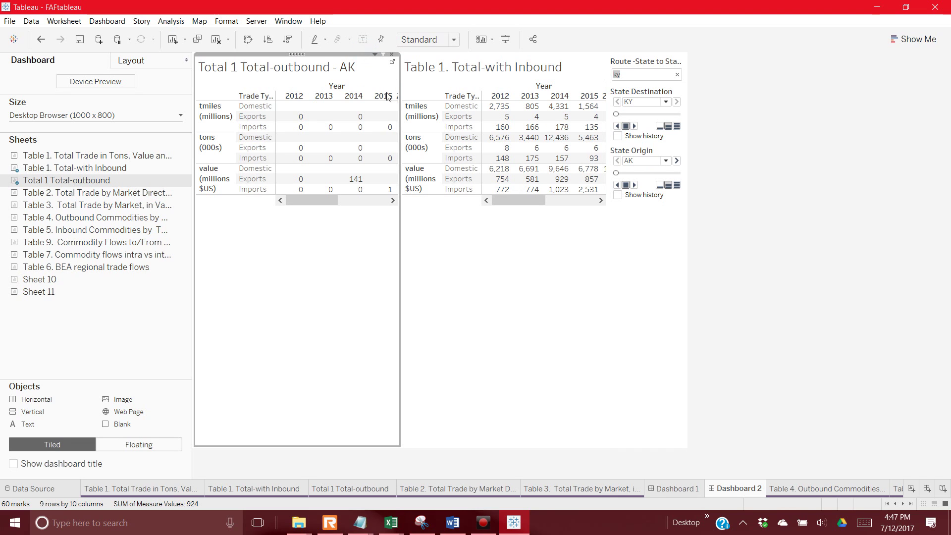
pyautogui.click(40, 39)
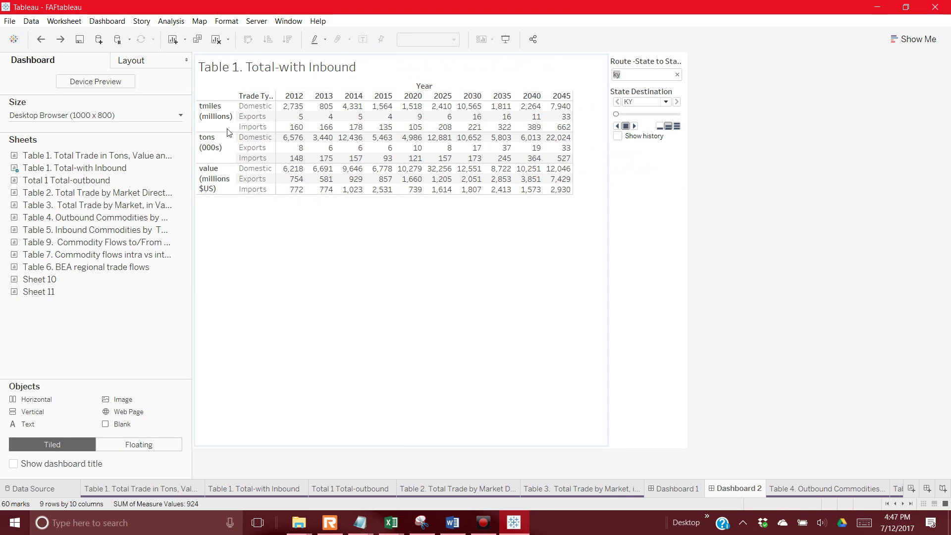
pyautogui.moveTo(64, 180); pyautogui.dragTo(405, 313)
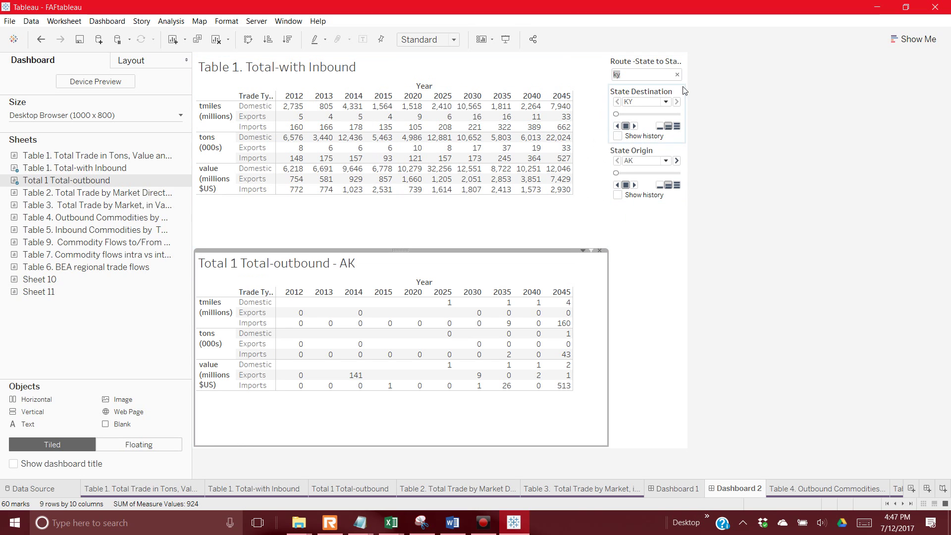
# - Check the dashboard's State Destination page choices and set the State Origin page to IL
pyautogui.click(666, 103)
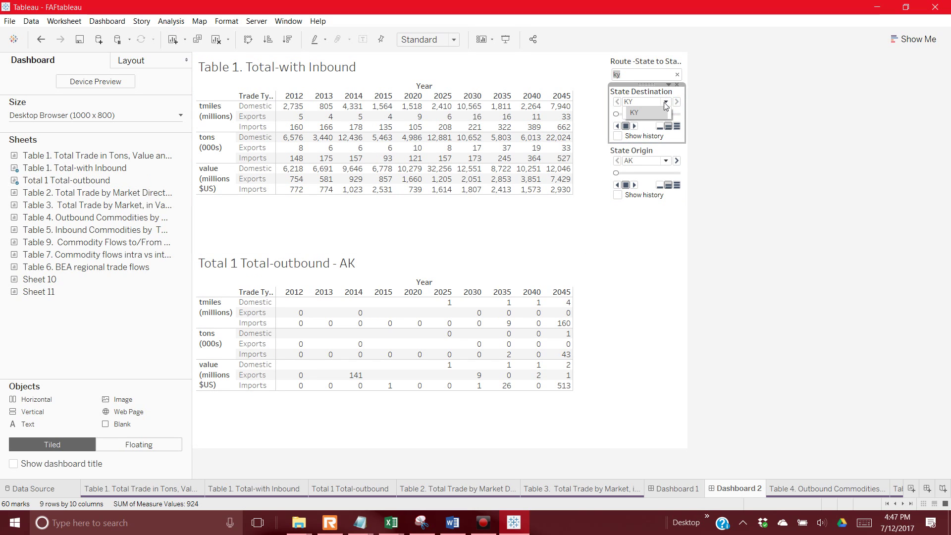
pyautogui.click(665, 102)
pyautogui.click(656, 274)
pyautogui.click(665, 161)
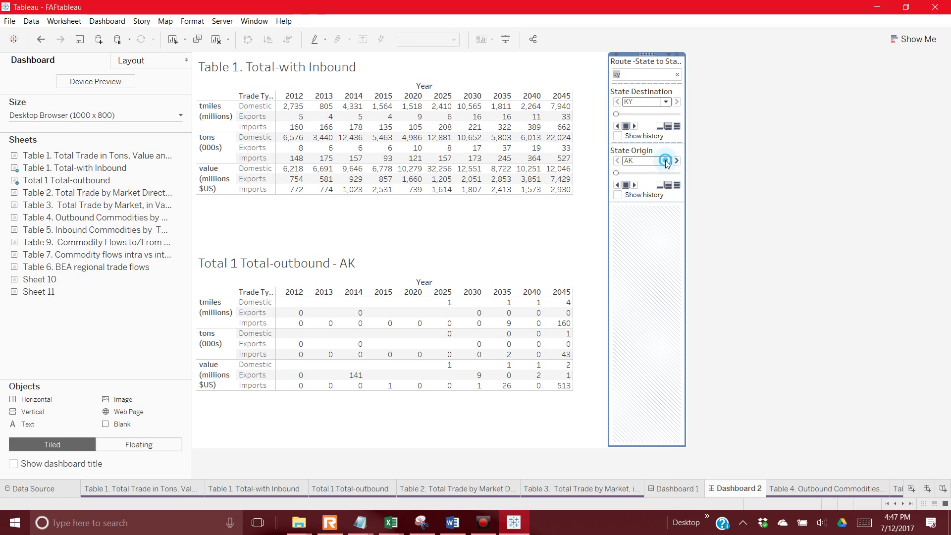
pyautogui.click(642, 343)
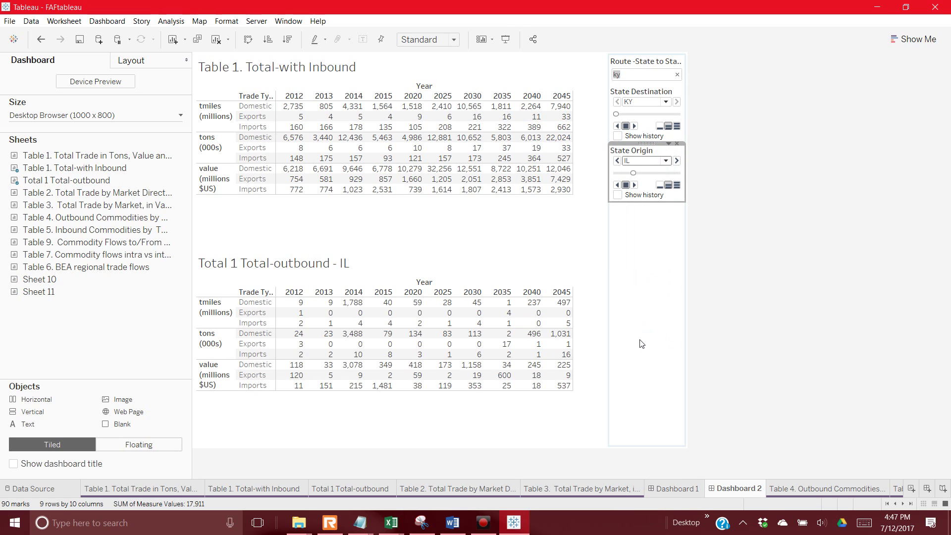
# - Compare the inbound and outbound tables on the dashboard and examine which State Destination pages can be chosen
pyautogui.click(556, 221)
pyautogui.click(461, 292)
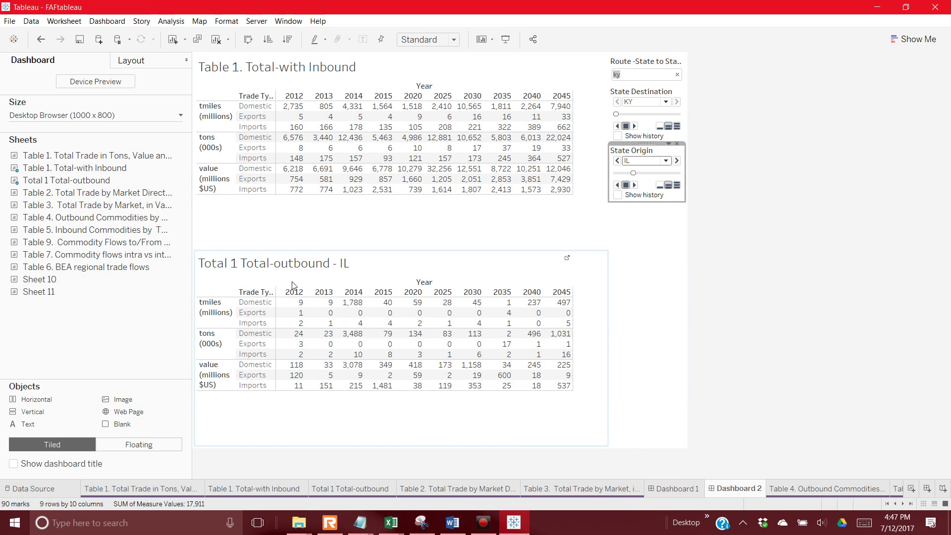
pyautogui.click(275, 76)
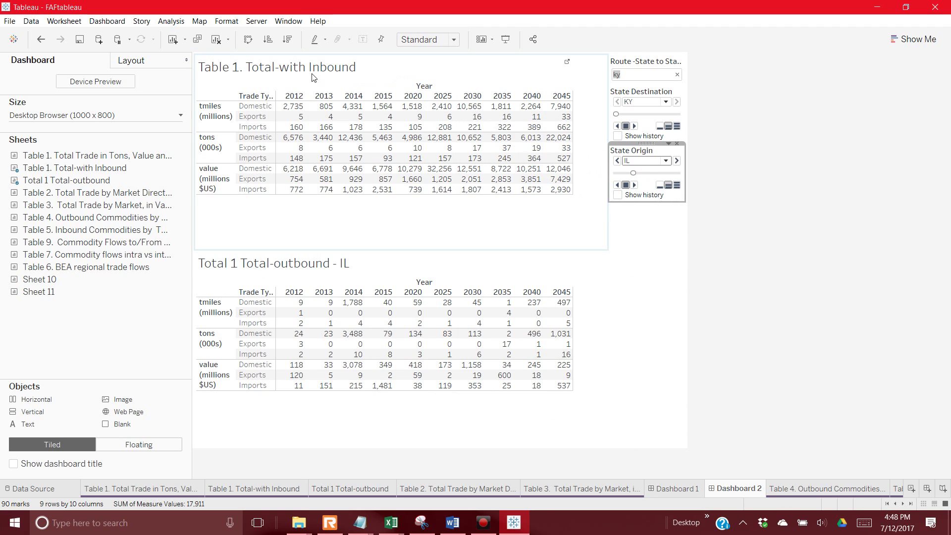
pyautogui.click(669, 176)
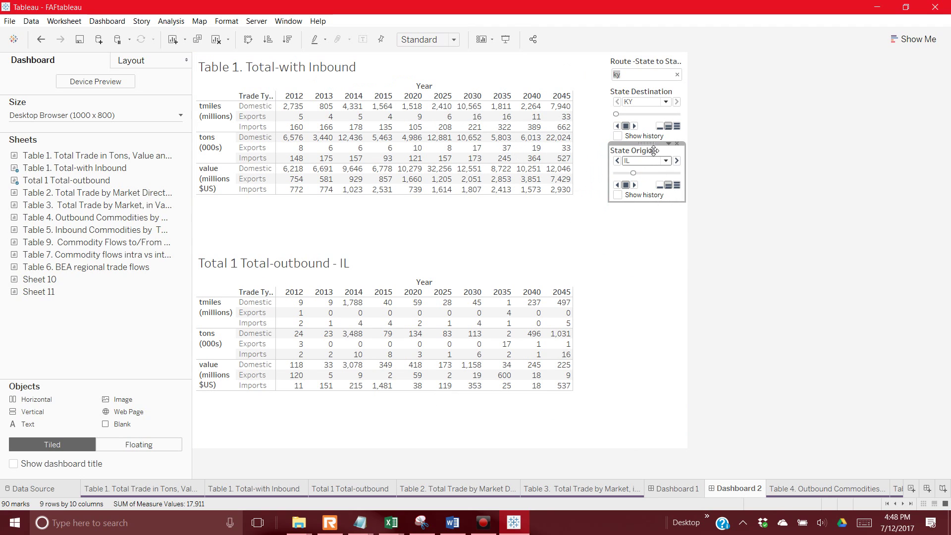
pyautogui.click(666, 102)
pyautogui.click(666, 102)
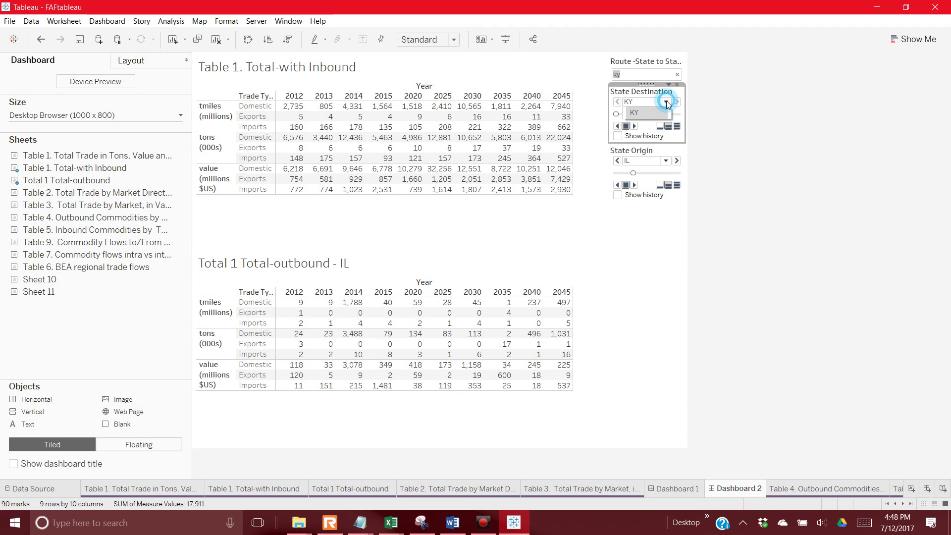
pyautogui.click(667, 102)
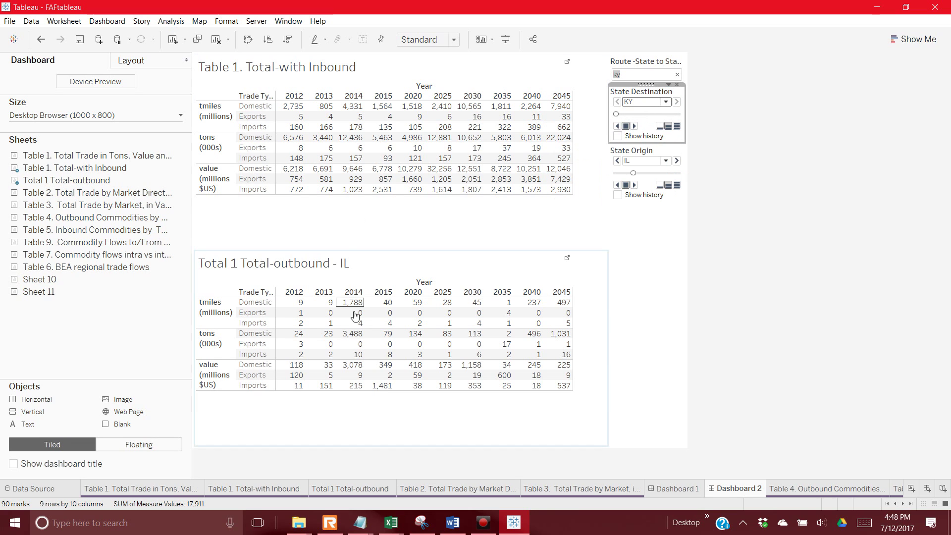
# - Remove the State Destination filter from the Table 1 Total-with Inbound worksheet
pyautogui.click(279, 495)
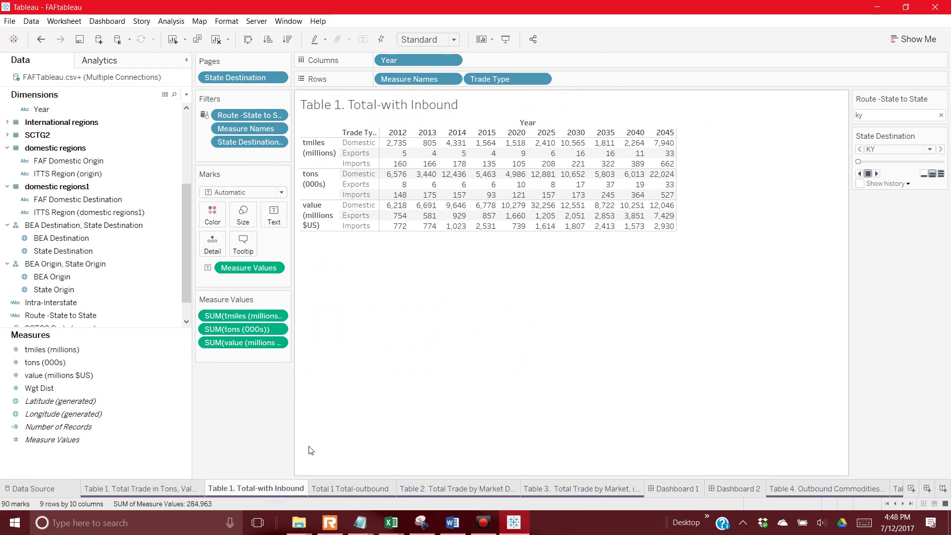
pyautogui.click(277, 142)
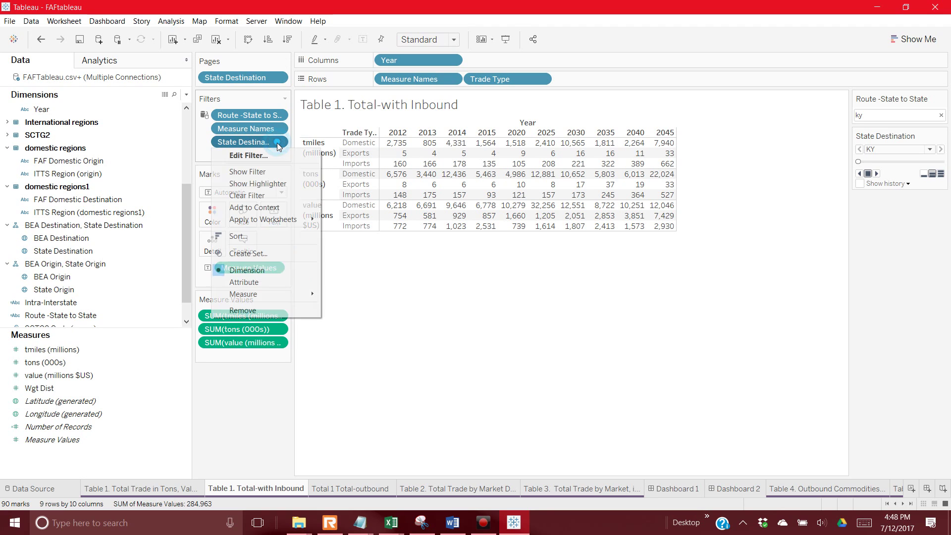
pyautogui.click(908, 144)
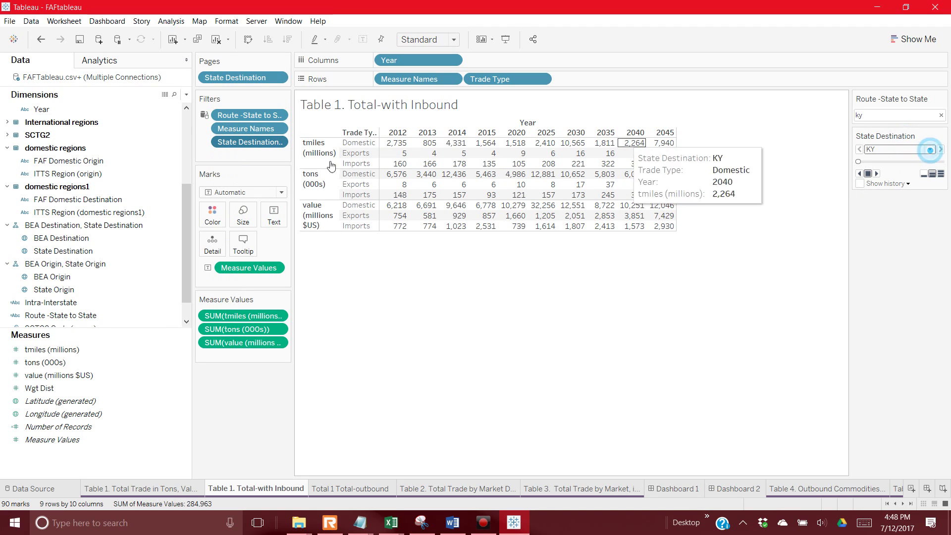
pyautogui.click(279, 142)
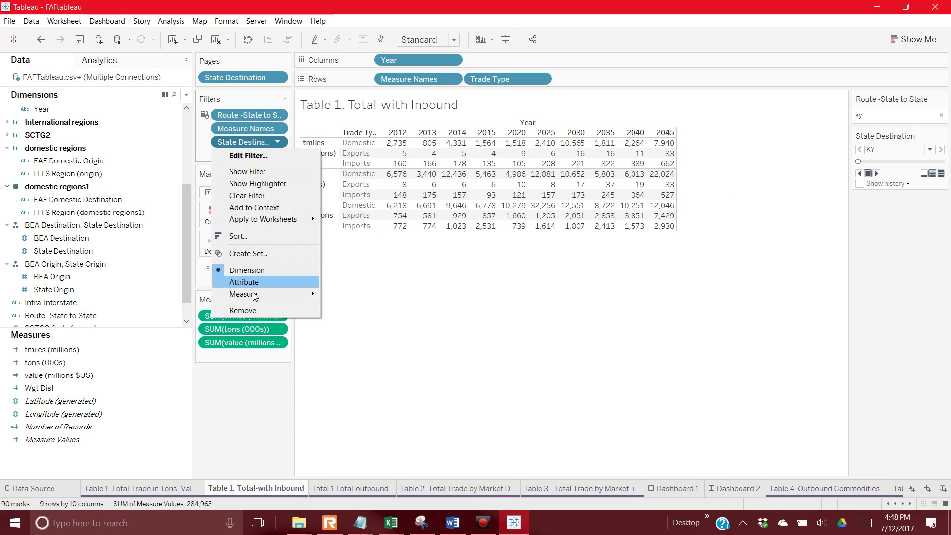
pyautogui.click(257, 320)
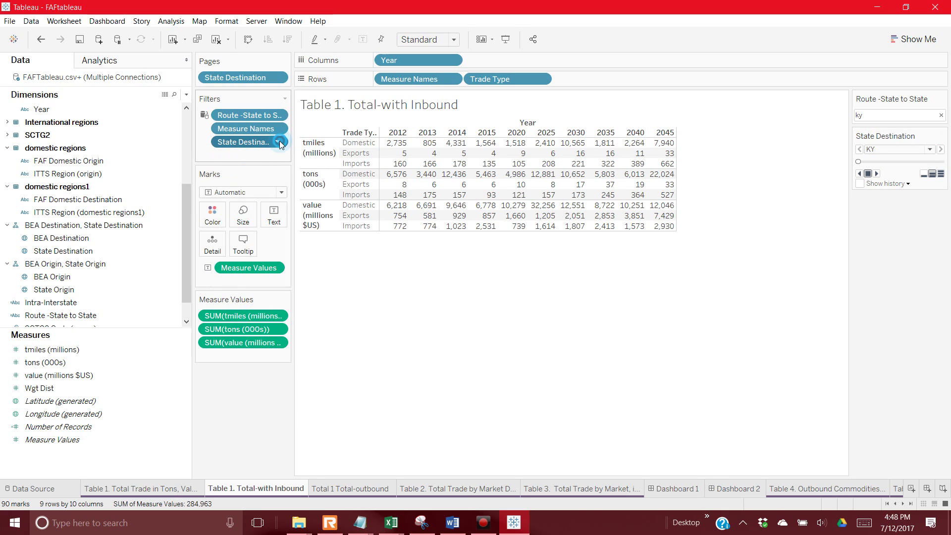
pyautogui.click(278, 142)
pyautogui.click(268, 311)
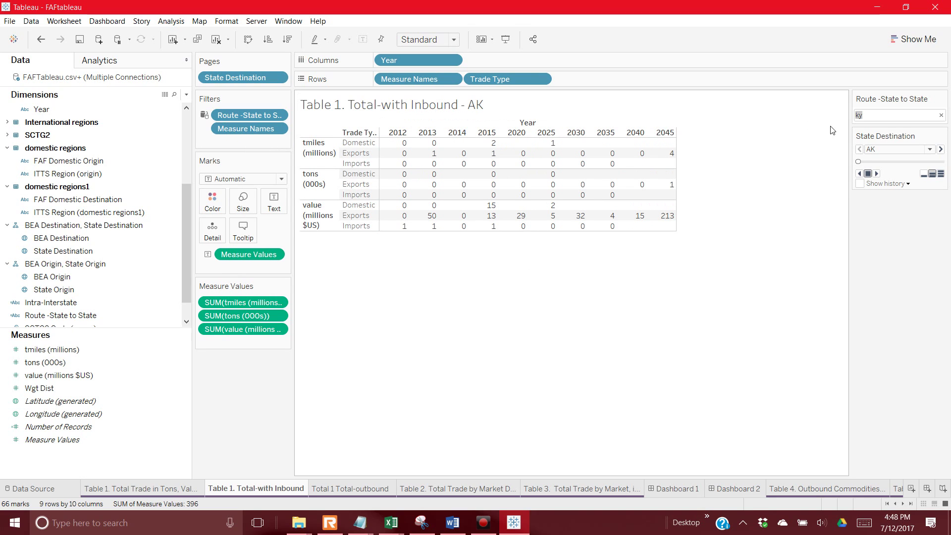
# - Try to switch the inbound worksheet's State Destination page to MD
pyautogui.click(931, 150)
pyautogui.click(916, 349)
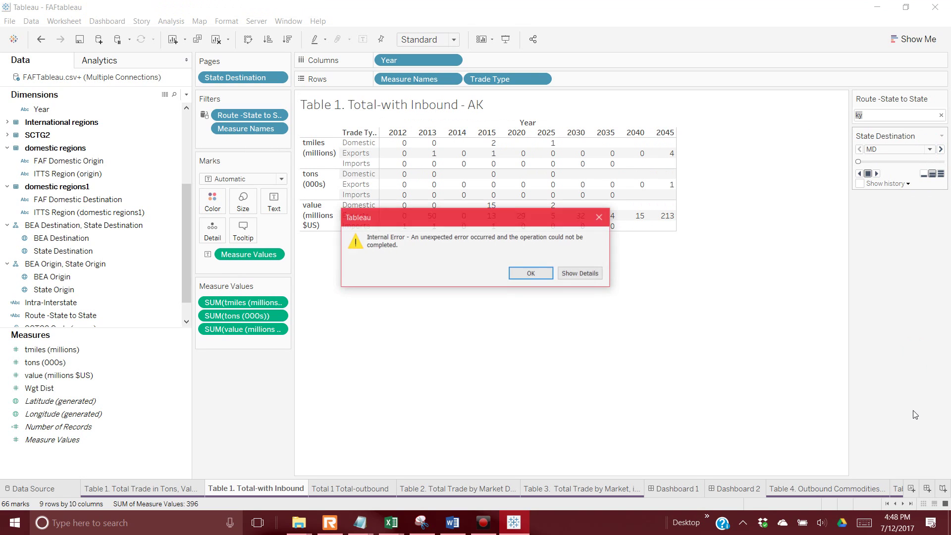
pyautogui.click(531, 273)
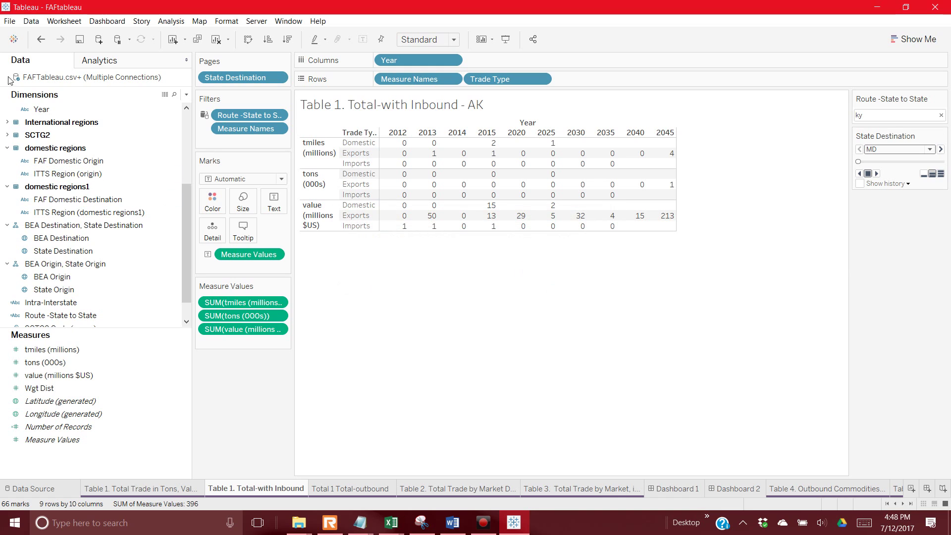
# - Save the workbook
pyautogui.click(9, 21)
pyautogui.moveTo(31, 20)
pyautogui.moveTo(84, 23)
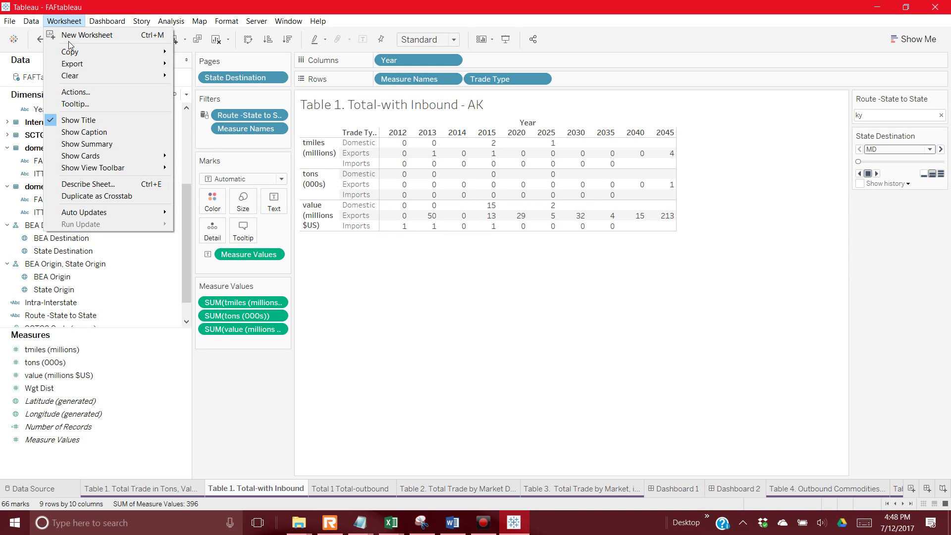
pyautogui.click(9, 21)
pyautogui.click(10, 21)
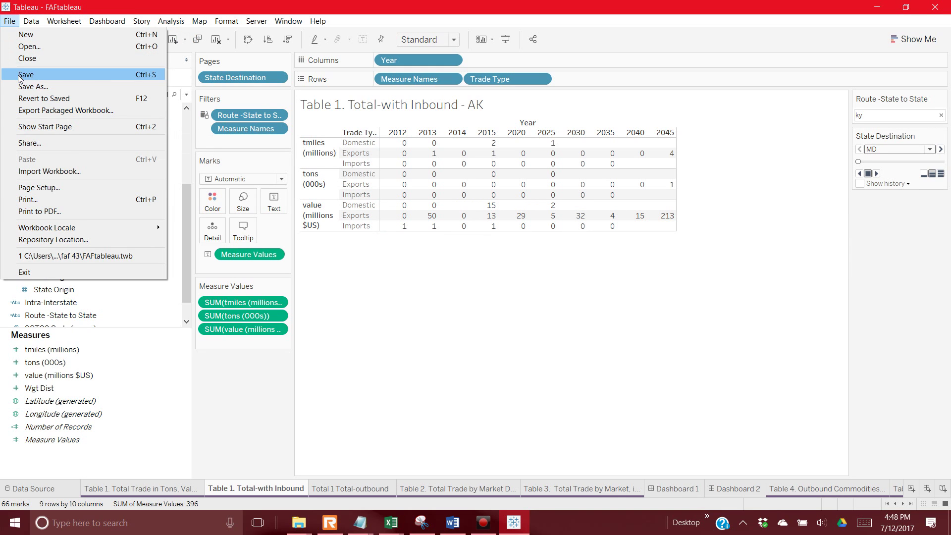
pyautogui.click(20, 75)
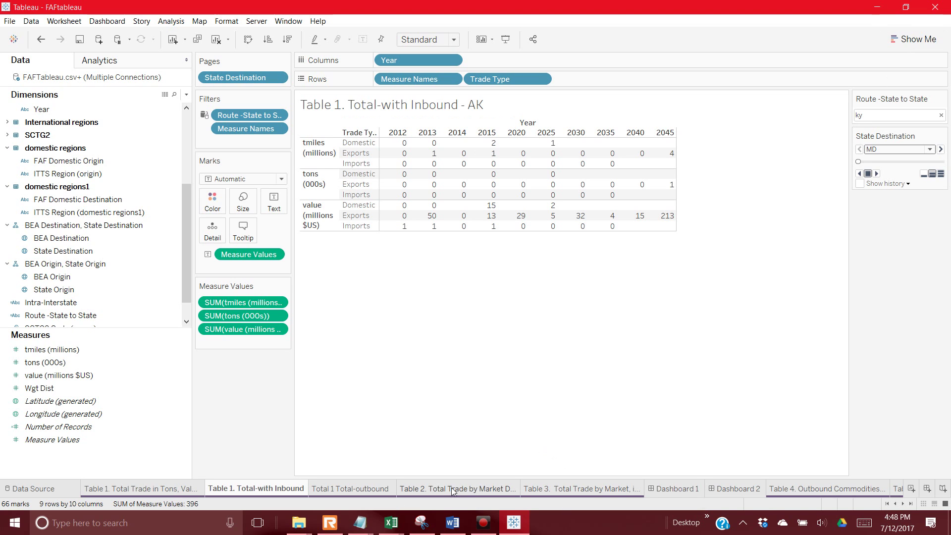
# - Set both the State Destination and State Origin pages on Dashboard 2 to HI
pyautogui.click(731, 489)
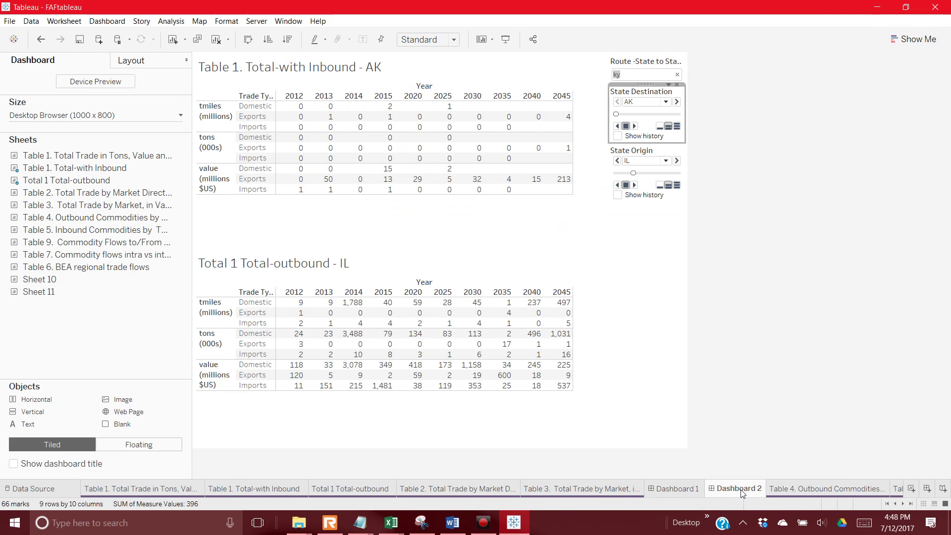
pyautogui.click(666, 102)
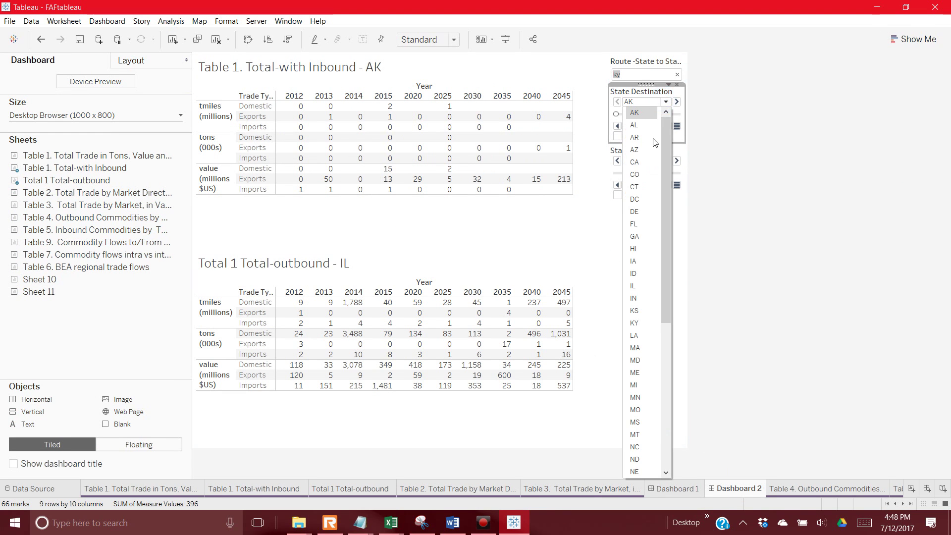
pyautogui.click(631, 252)
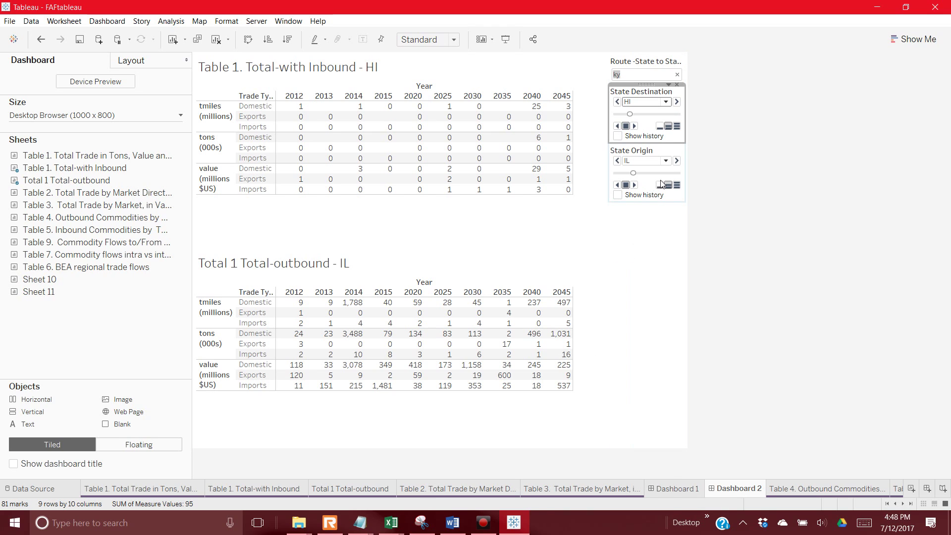
pyautogui.click(666, 161)
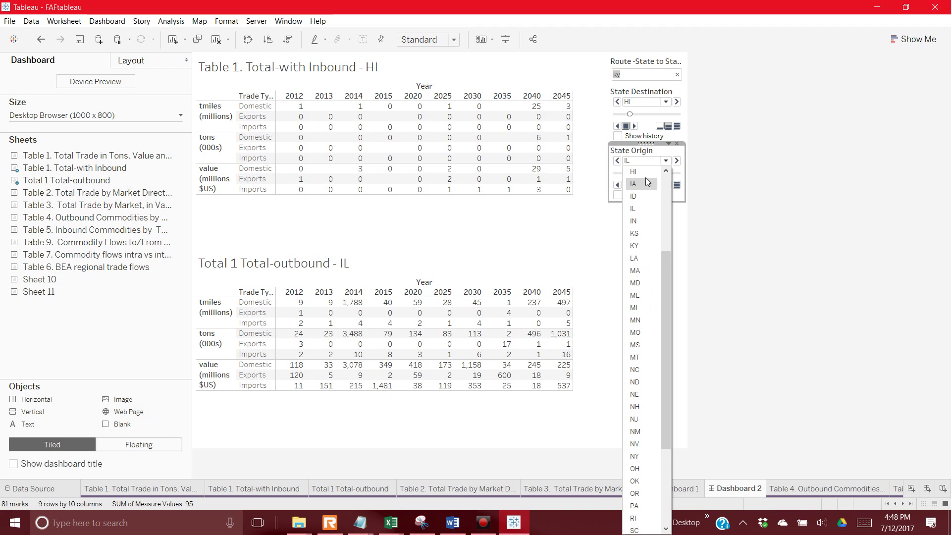
pyautogui.click(636, 171)
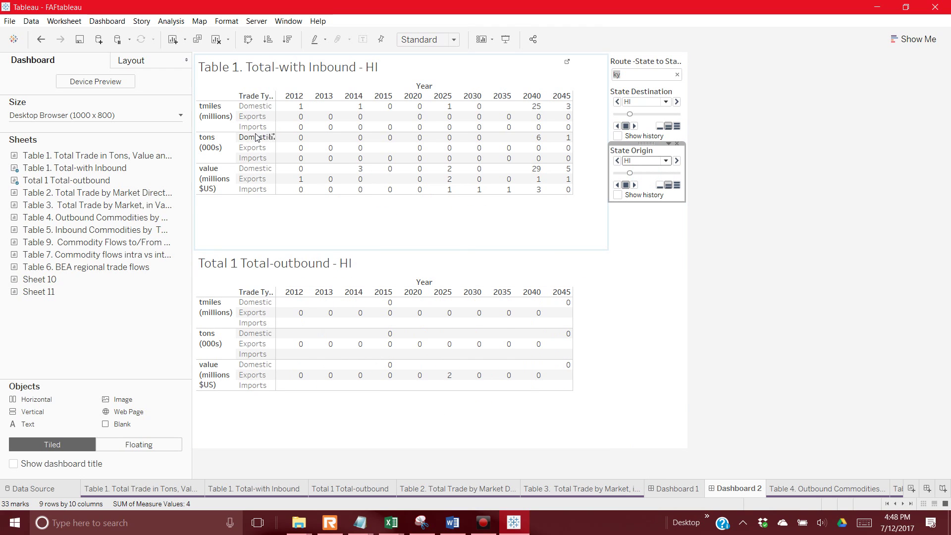
# - Rename Dashboard 2 as "State to State total trade"
pyautogui.moveTo(381, 145)
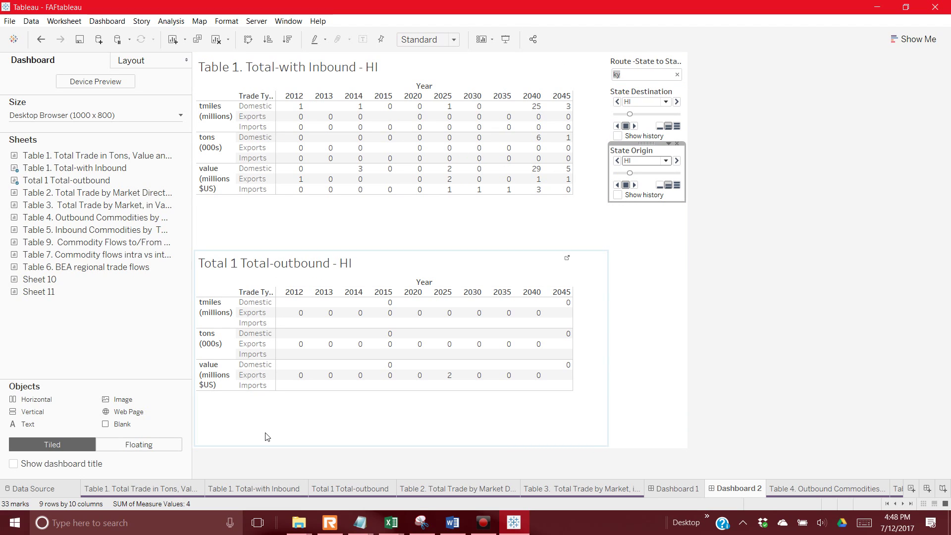
pyautogui.rightClick(727, 492)
pyautogui.click(768, 361)
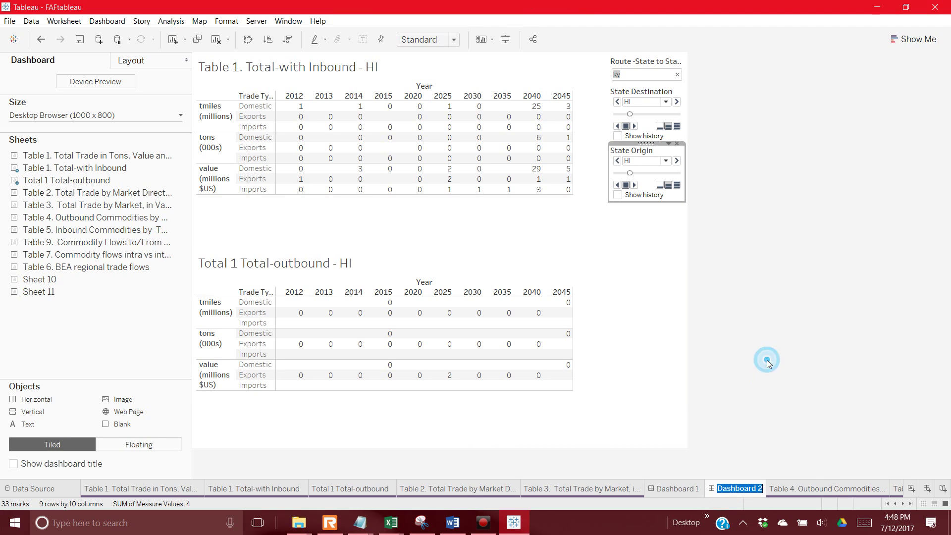
pyautogui.write('S')
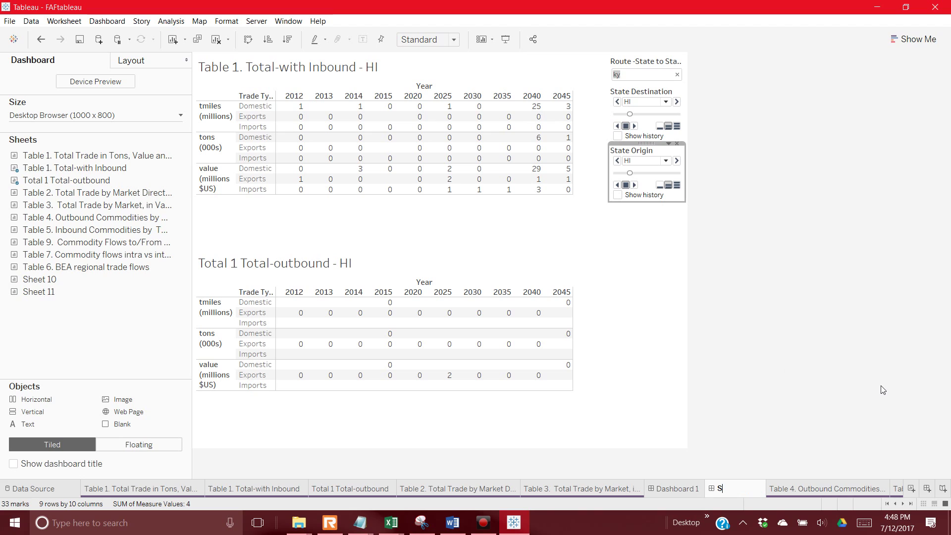
pyautogui.write('tate to St')
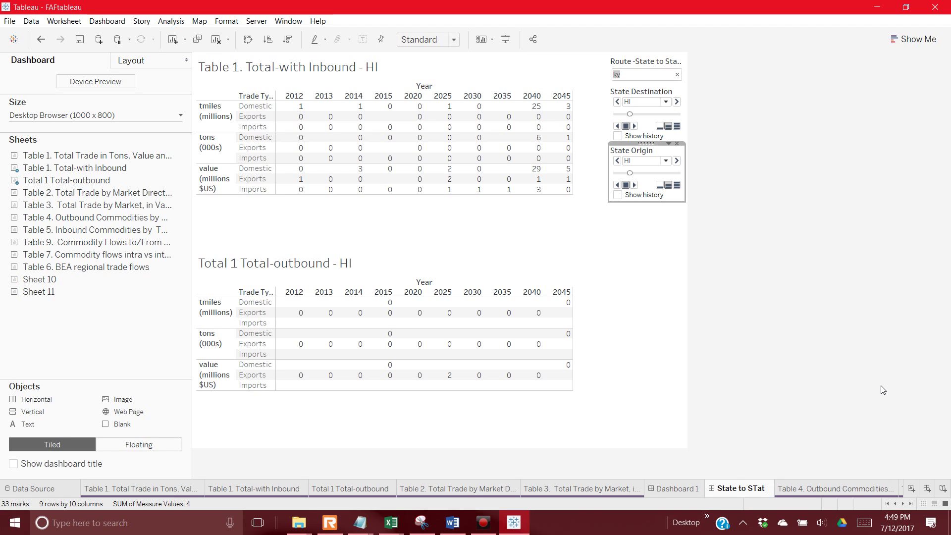
pyautogui.write('ate')
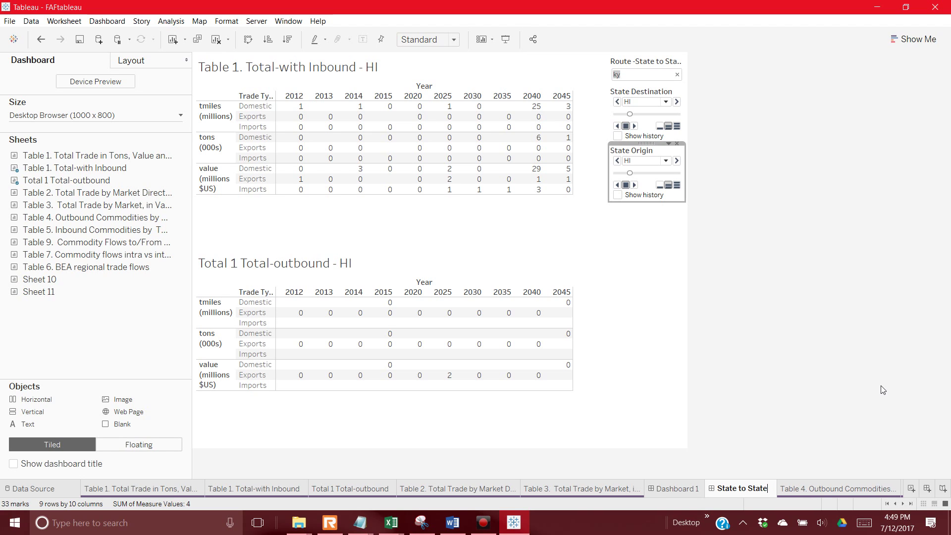
pyautogui.write(' total trade')
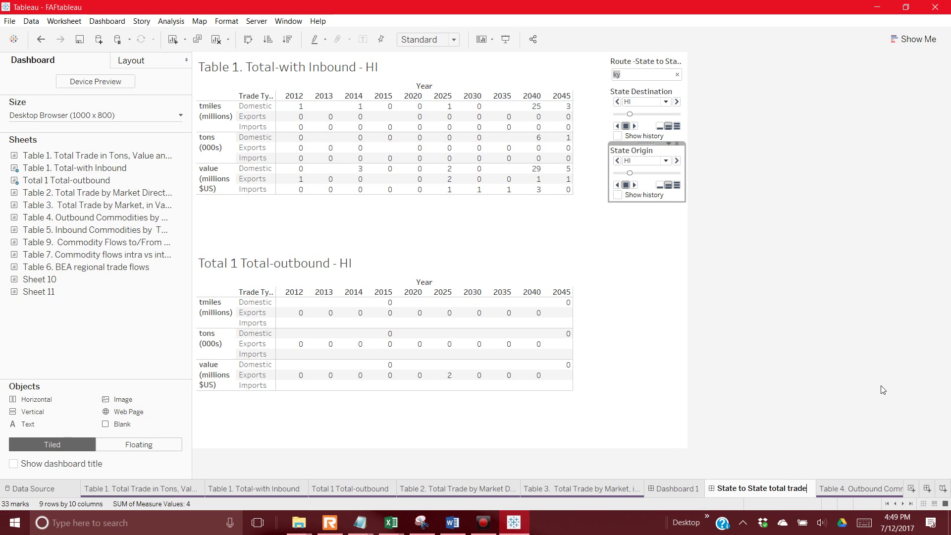
pyautogui.press('Return')
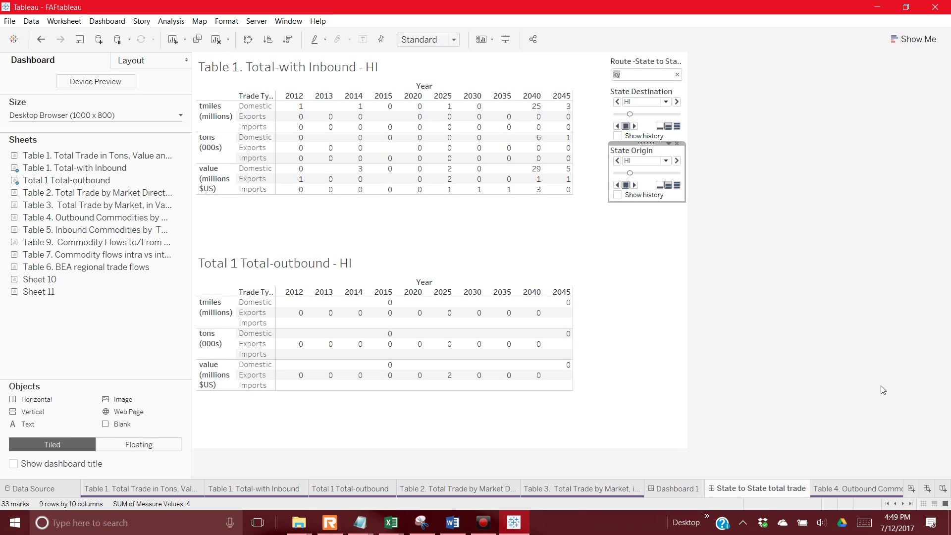
# - Remove the tons (000s) color coding from the Table 4. Outbound Commodities by Tons worksheet and display it as a text table
pyautogui.click(839, 491)
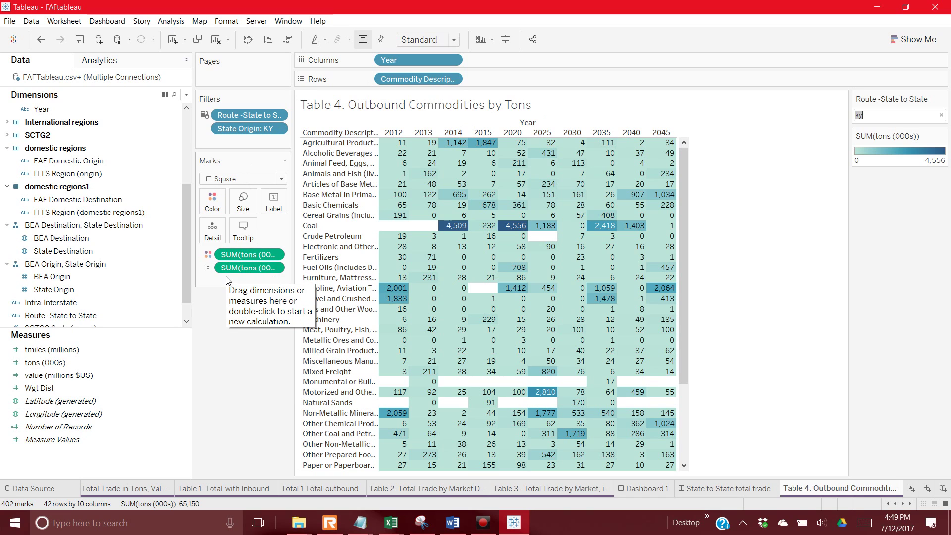
pyautogui.moveTo(574, 240)
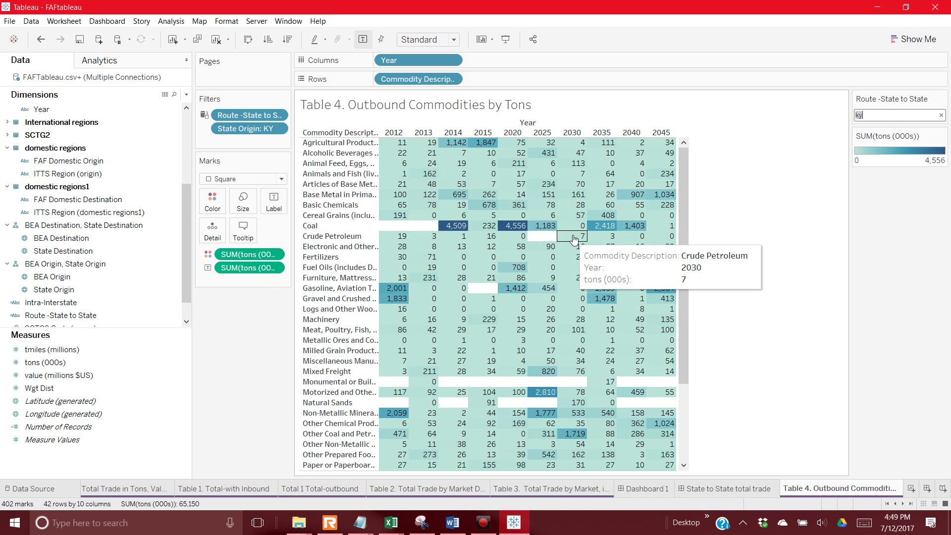
pyautogui.click(272, 255)
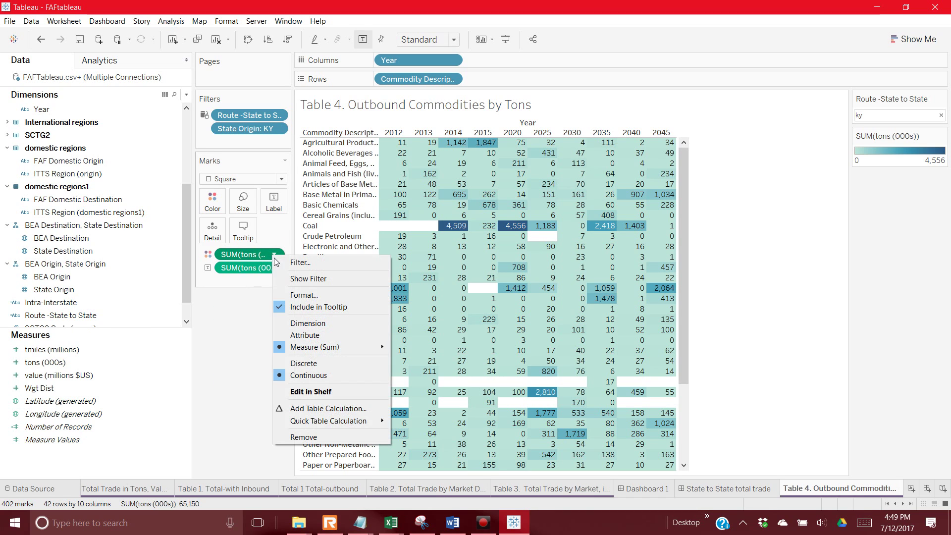
pyautogui.click(298, 436)
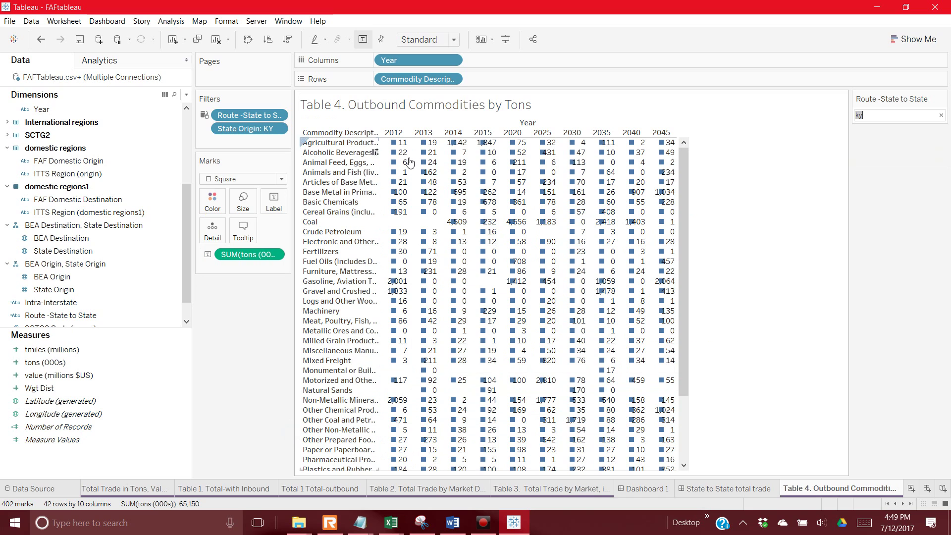
pyautogui.click(913, 39)
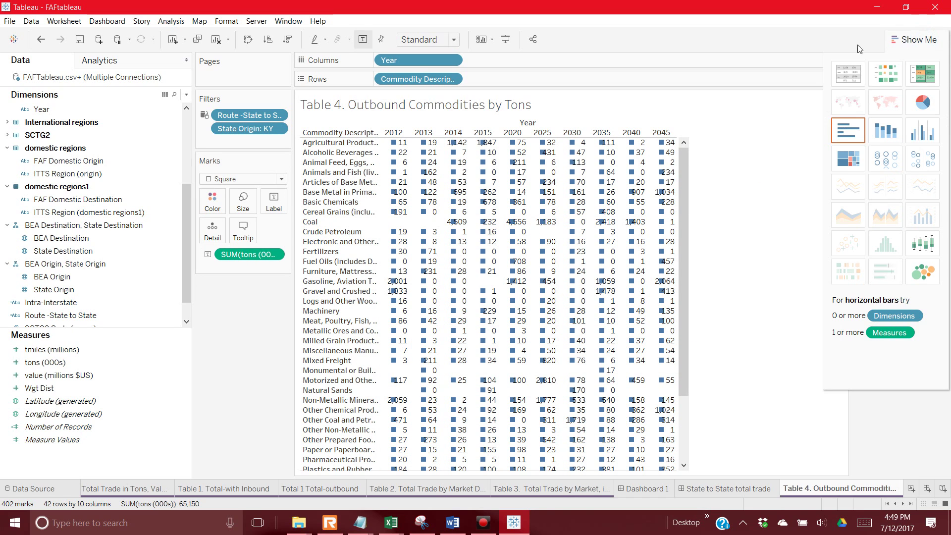
pyautogui.click(850, 83)
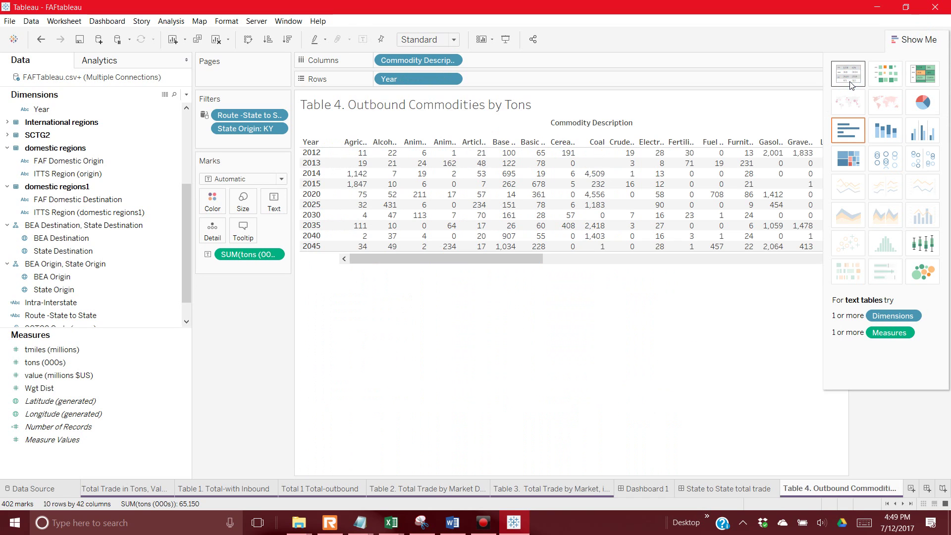
# - Convert the Table 4 outbound commodities view into a highlight table and swap its rows and columns
pyautogui.click(887, 79)
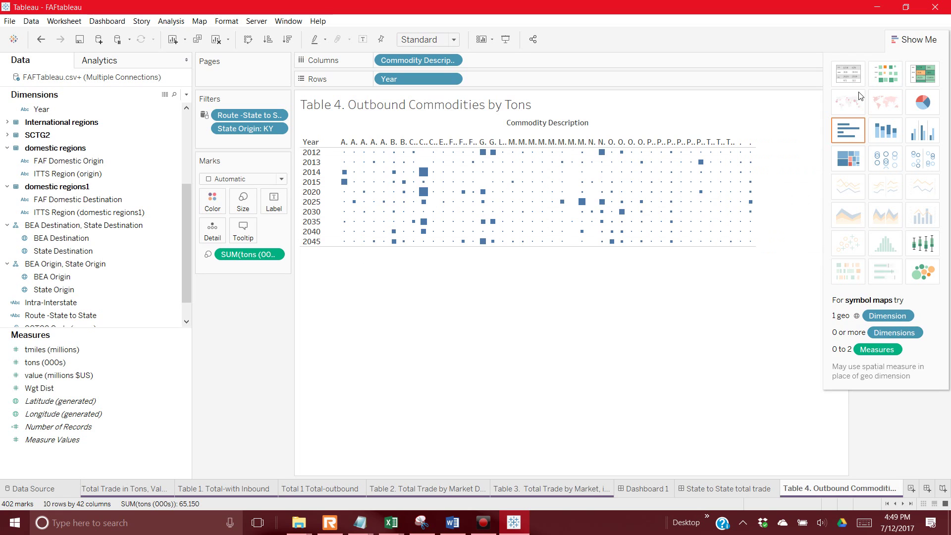
pyautogui.click(924, 81)
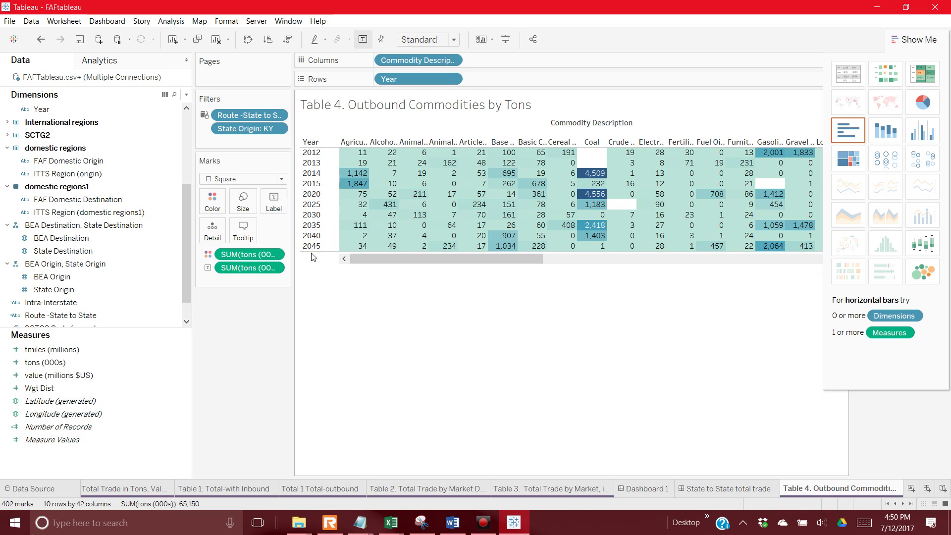
pyautogui.click(249, 39)
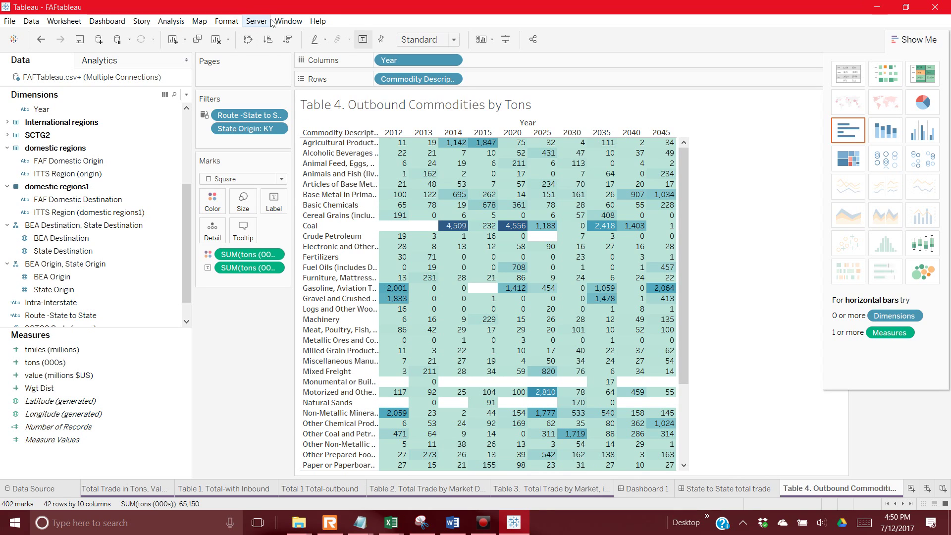
# - Review the Table 5. Inbound Commodities by Tons worksheet and open Table 9. Commodity Flows to/From Regions
pyautogui.click(286, 21)
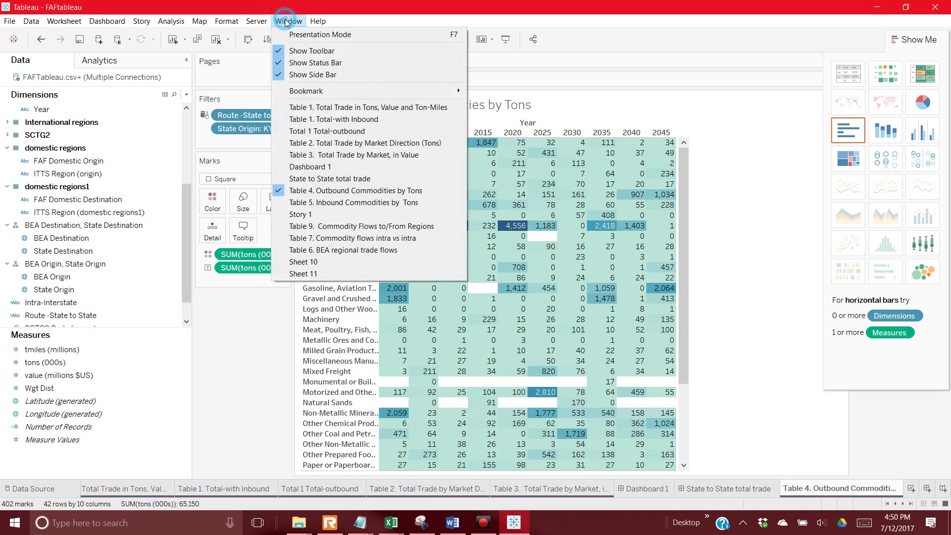
pyautogui.click(366, 202)
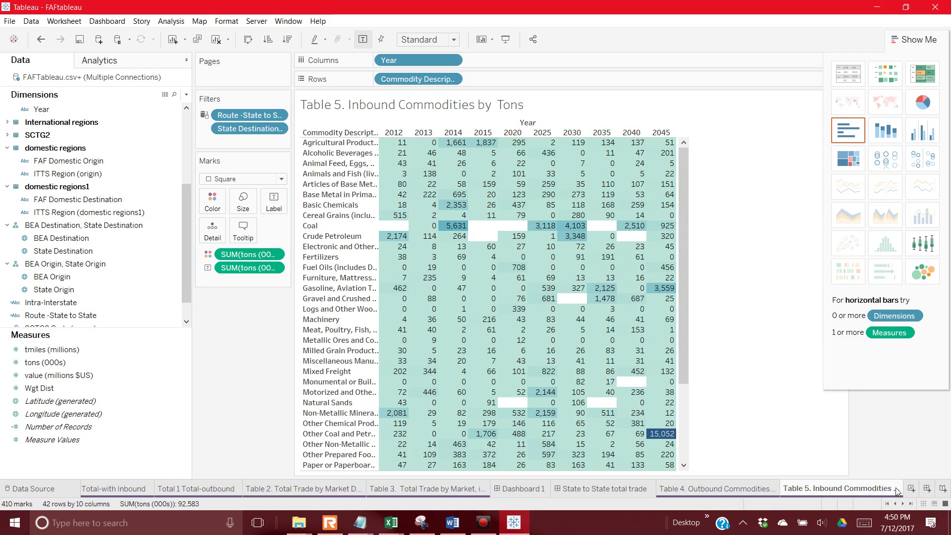
pyautogui.click(289, 21)
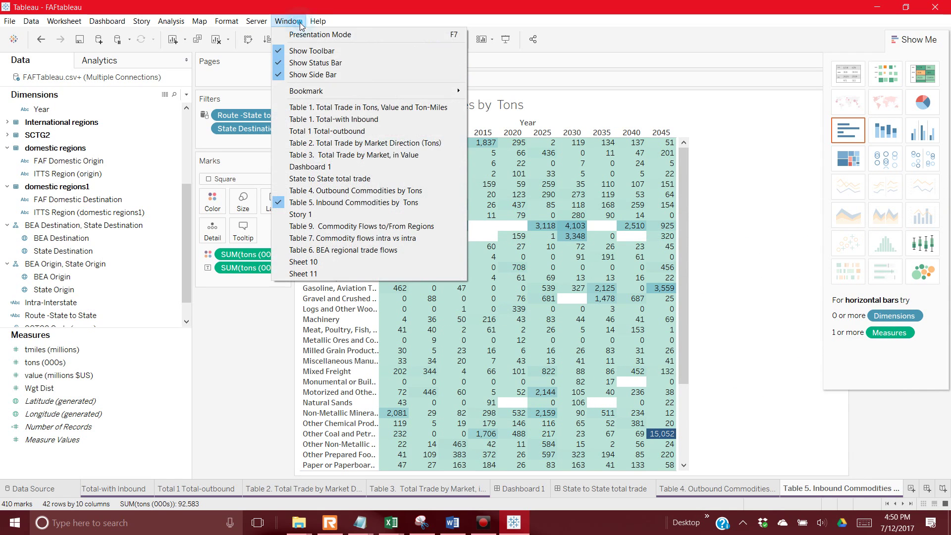
pyautogui.click(312, 227)
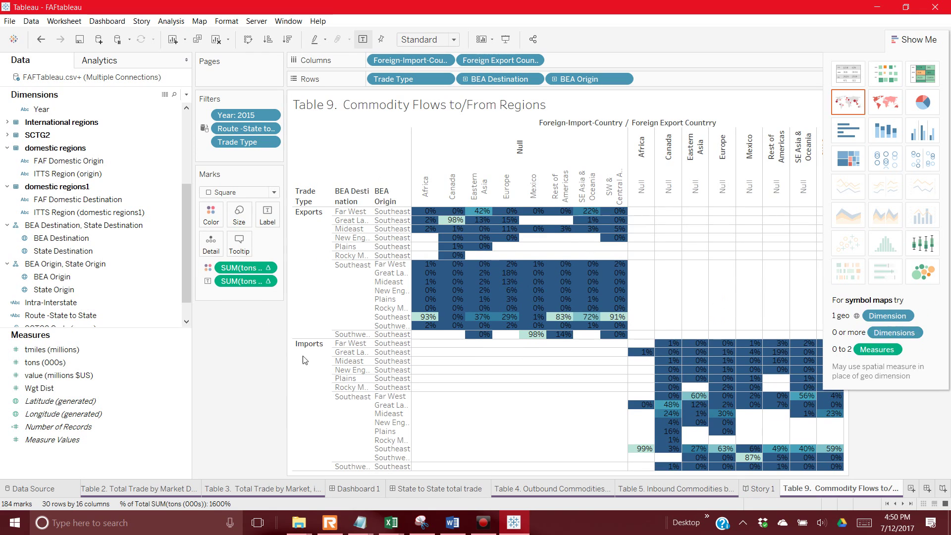
# - Change the color palette for the percent of total tons (000s) in Table 9 to Blue Light
pyautogui.moveTo(570, 324)
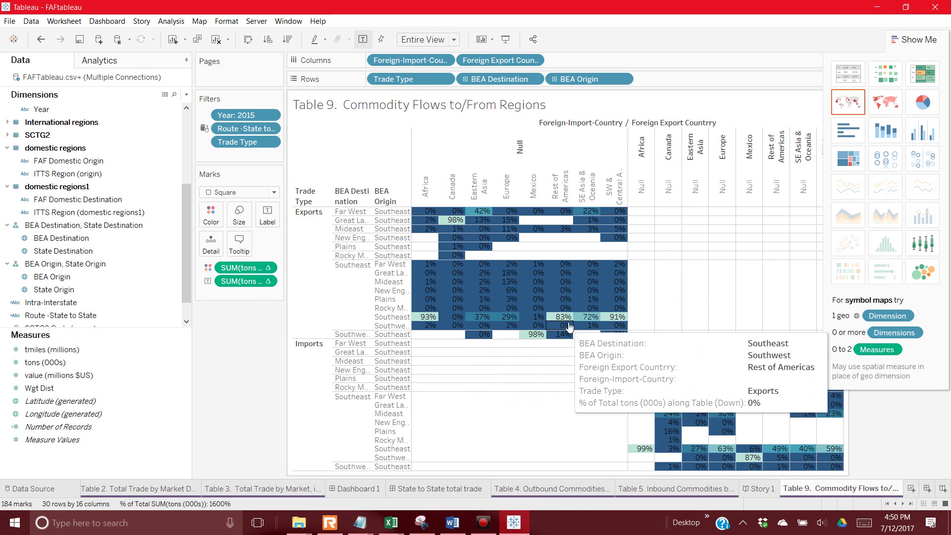
pyautogui.click(914, 50)
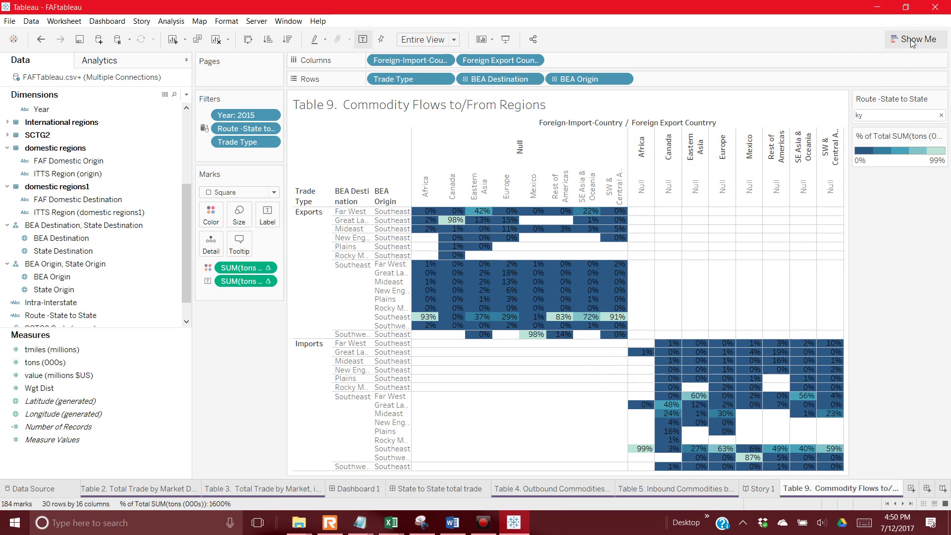
pyautogui.click(943, 138)
pyautogui.click(876, 146)
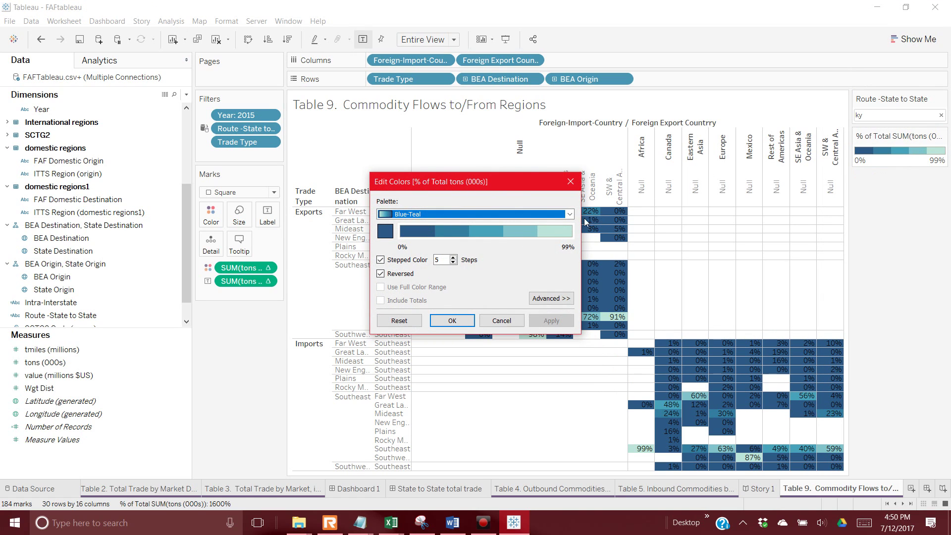
pyautogui.click(570, 214)
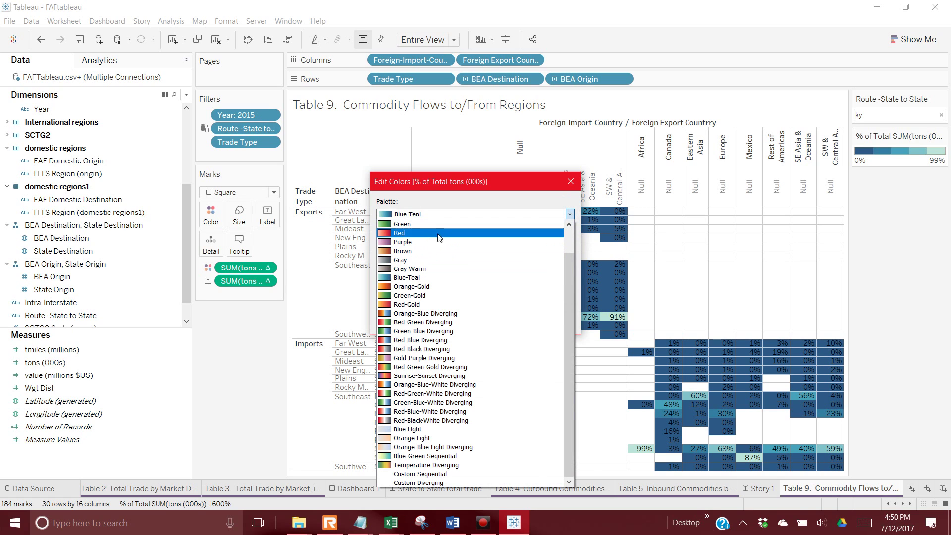
pyautogui.click(429, 431)
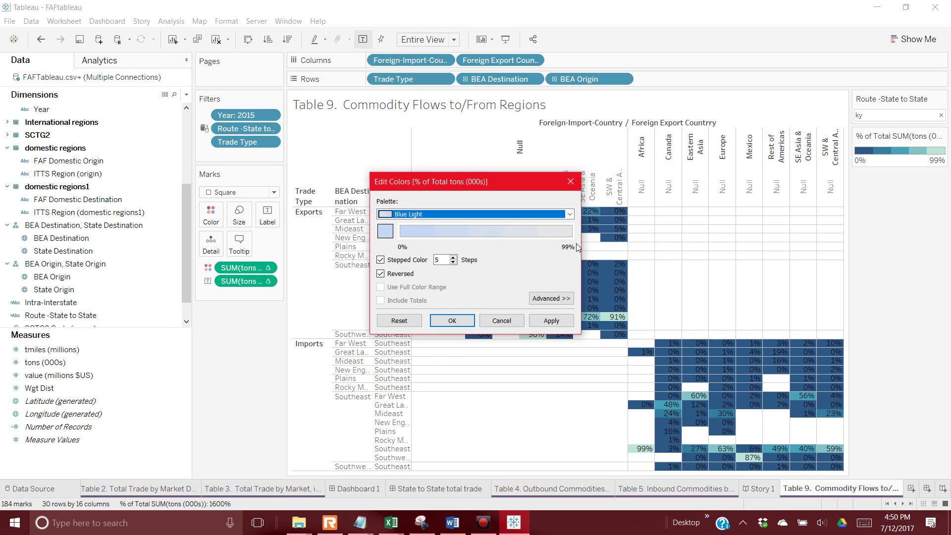
pyautogui.click(452, 321)
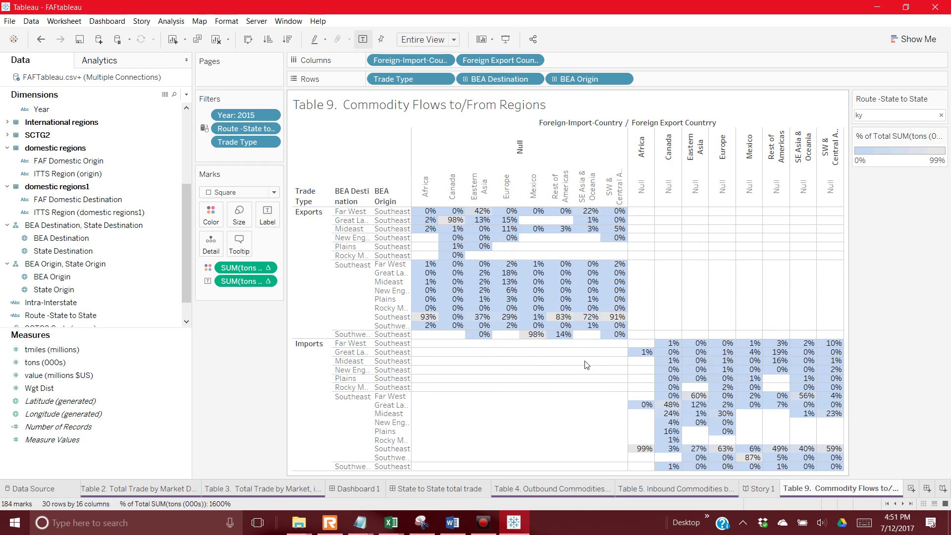
pyautogui.click(473, 283)
pyautogui.click(464, 384)
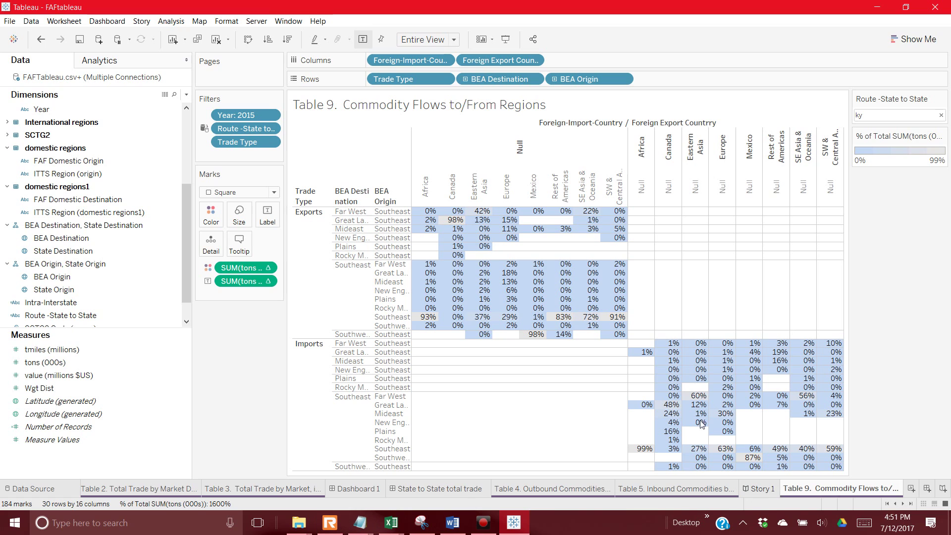
# - Examine the commodity groups in the Table 7. Commodity flows intra vs intra worksheet and select the SCTG2 Code (group) dimension
pyautogui.click(289, 21)
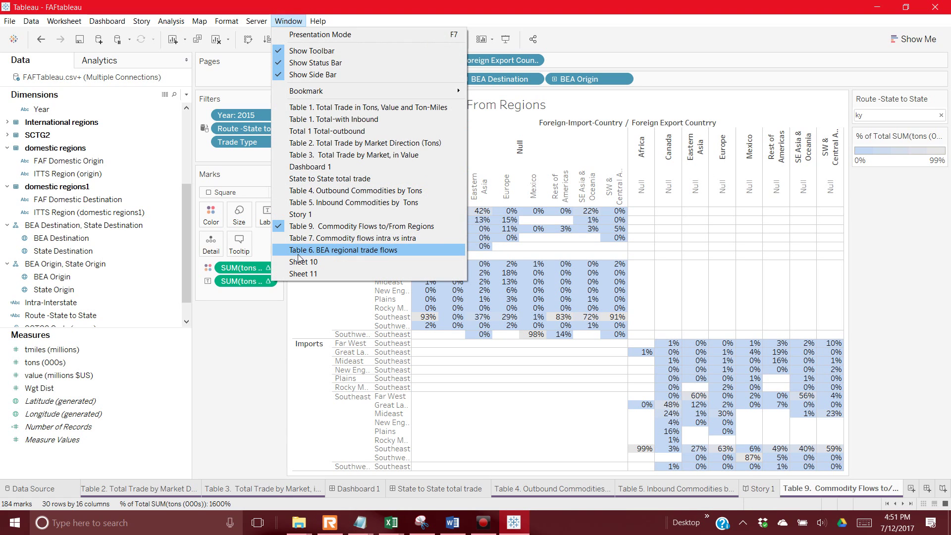
pyautogui.click(300, 239)
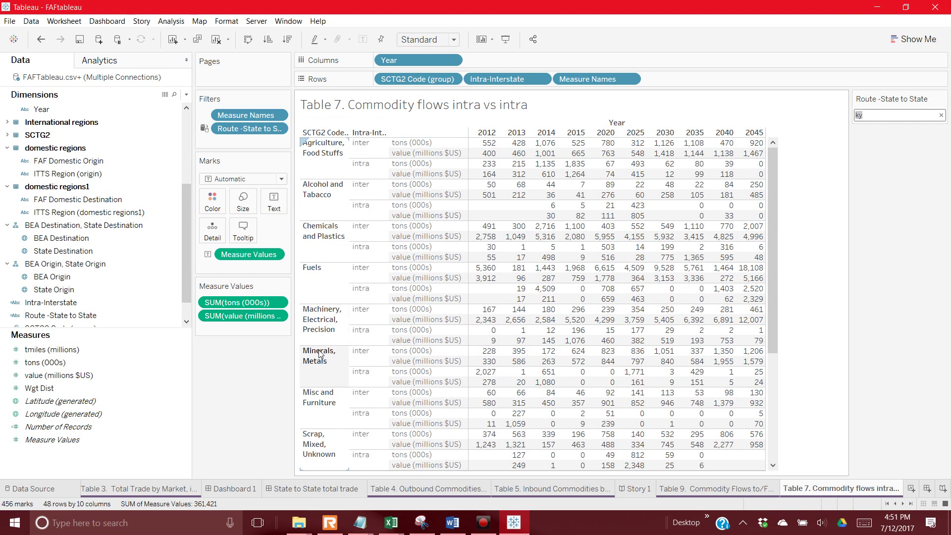
pyautogui.scroll(-2, 328, 303)
pyautogui.scroll(-5, 328, 303)
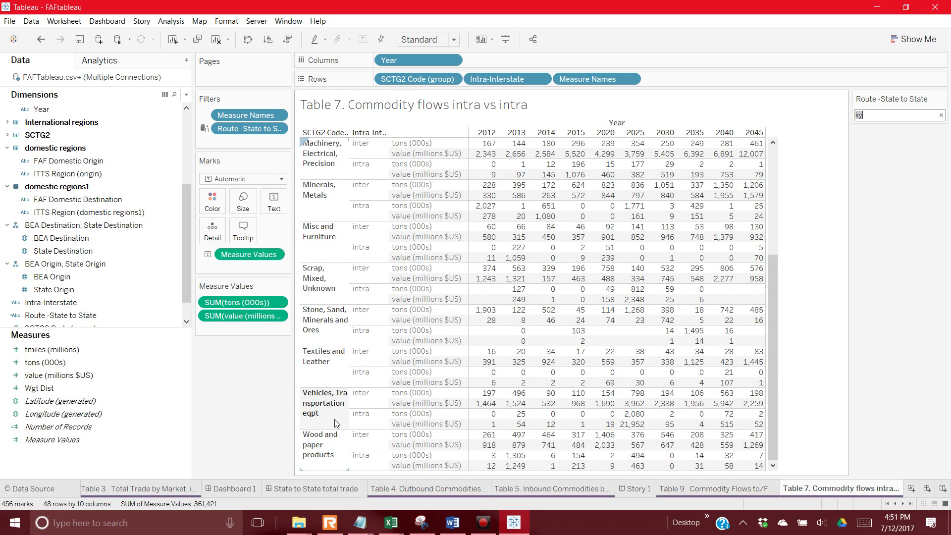
pyautogui.scroll(5, 336, 423)
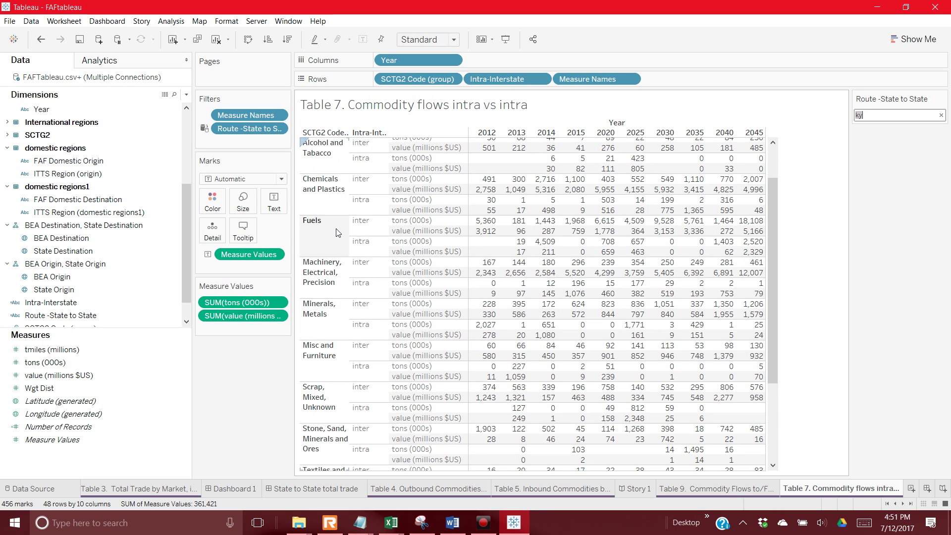
pyautogui.scroll(-3, 351, 308)
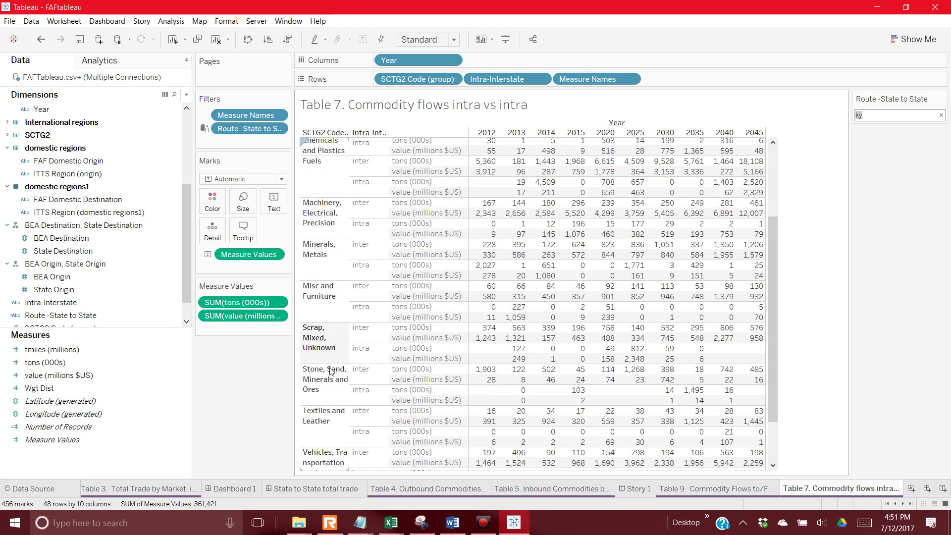
pyautogui.scroll(-1, 331, 320)
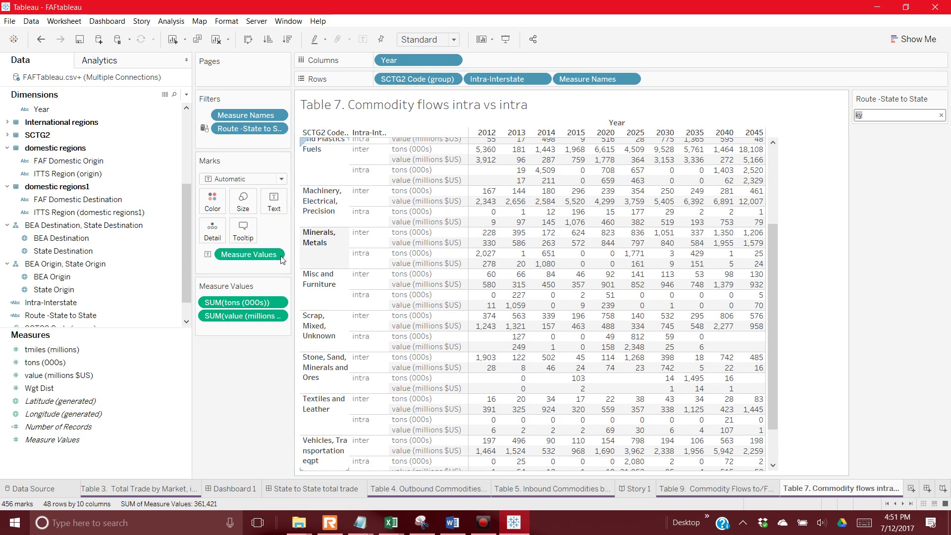
pyautogui.moveTo(182, 269); pyautogui.dragTo(189, 327)
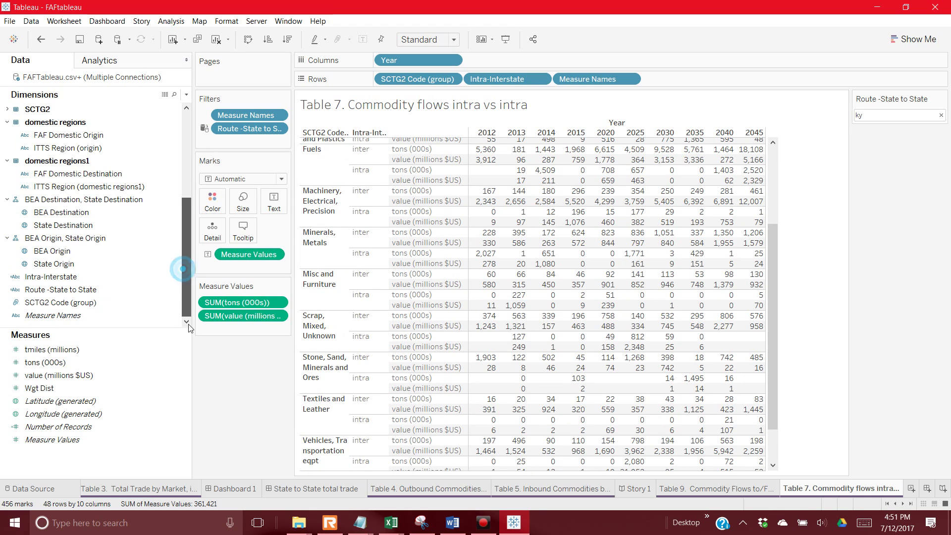
pyautogui.click(97, 302)
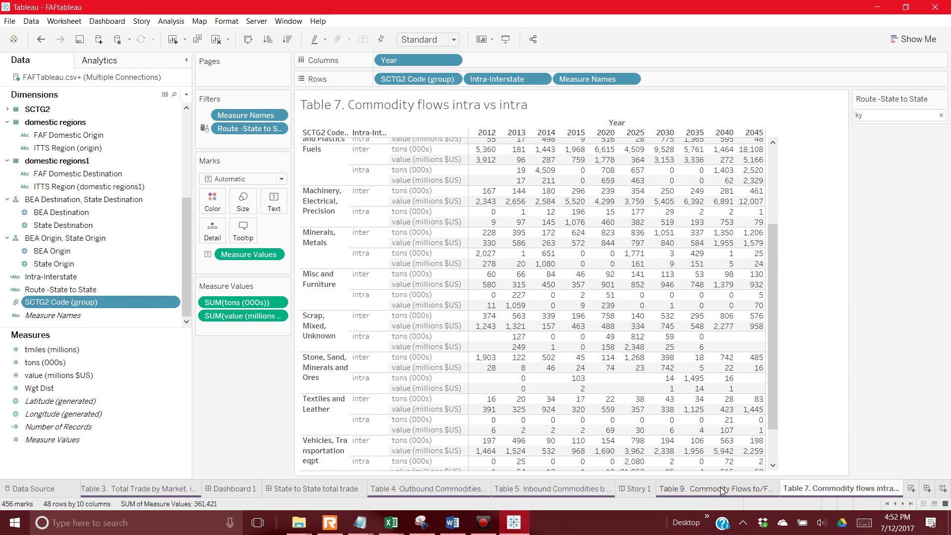
# - Review the Table 4 outbound and Table 5 inbound commodities worksheets and return to Table 7. Commodity flows intra vs intra
pyautogui.click(416, 492)
pyautogui.click(526, 490)
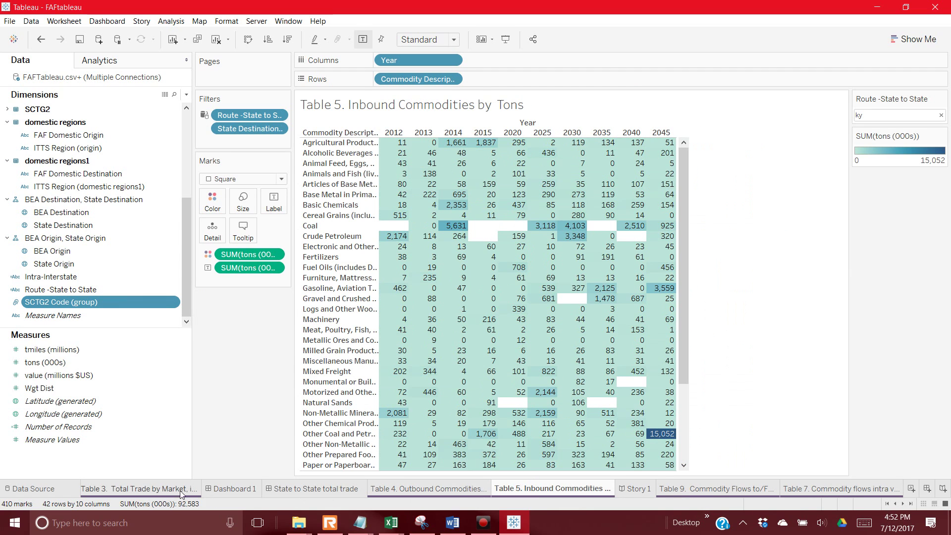
pyautogui.click(861, 485)
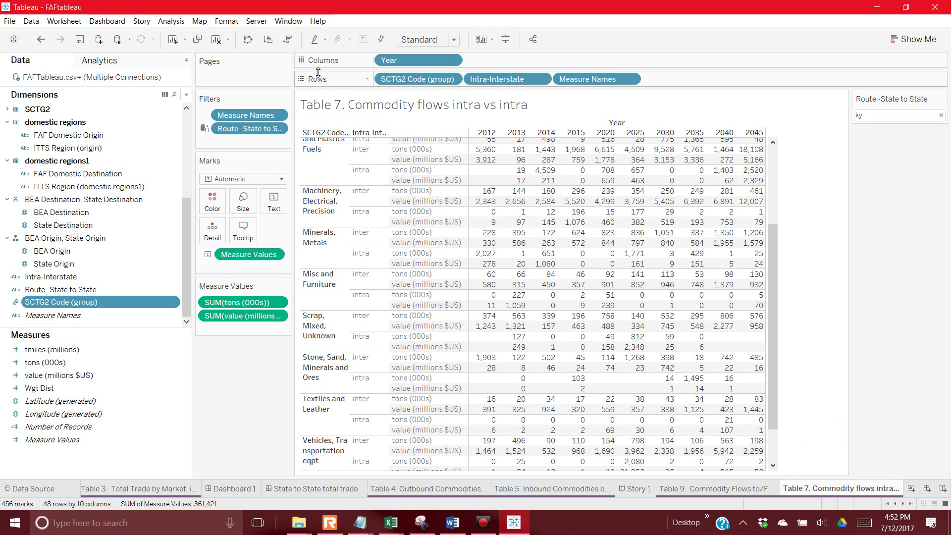
# - Open the Table 6. BEA regional trade flows worksheet
pyautogui.click(256, 21)
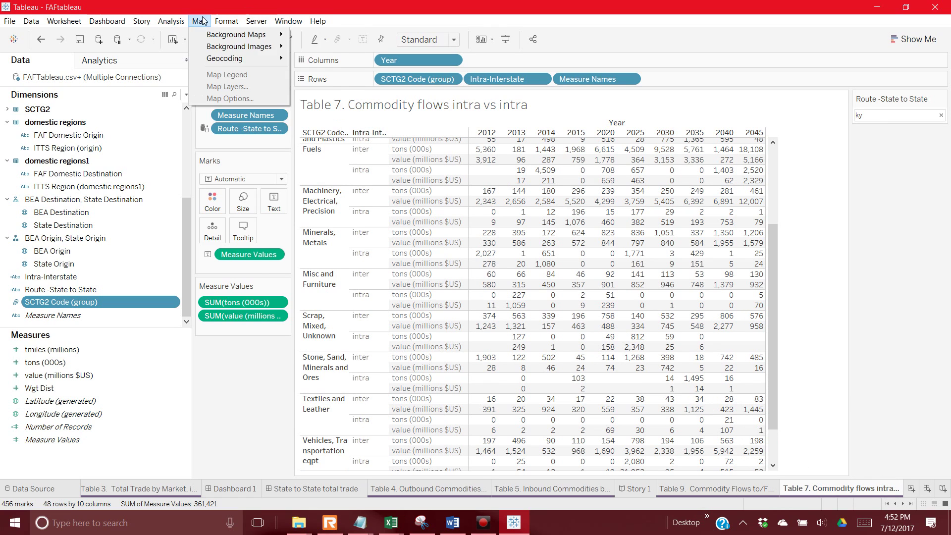
pyautogui.moveTo(216, 21)
pyautogui.moveTo(284, 21)
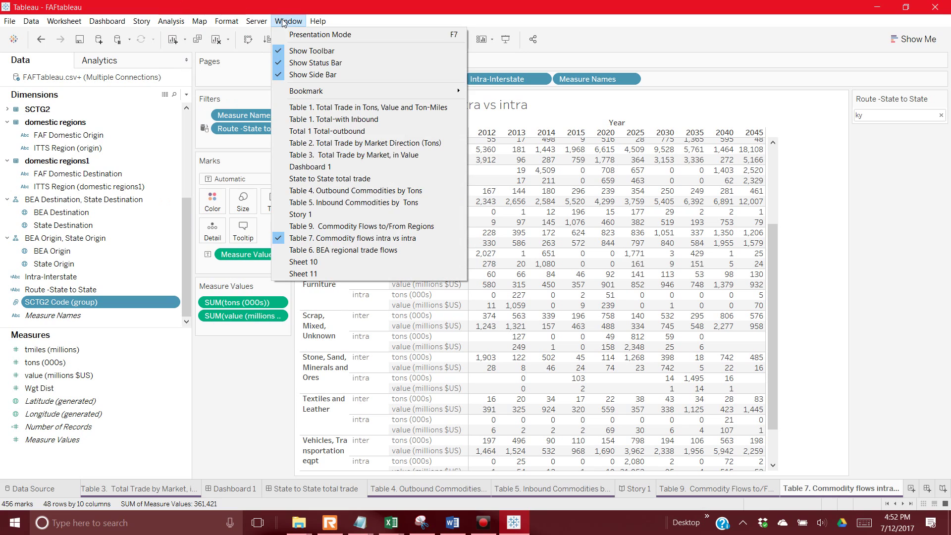
pyautogui.click(352, 255)
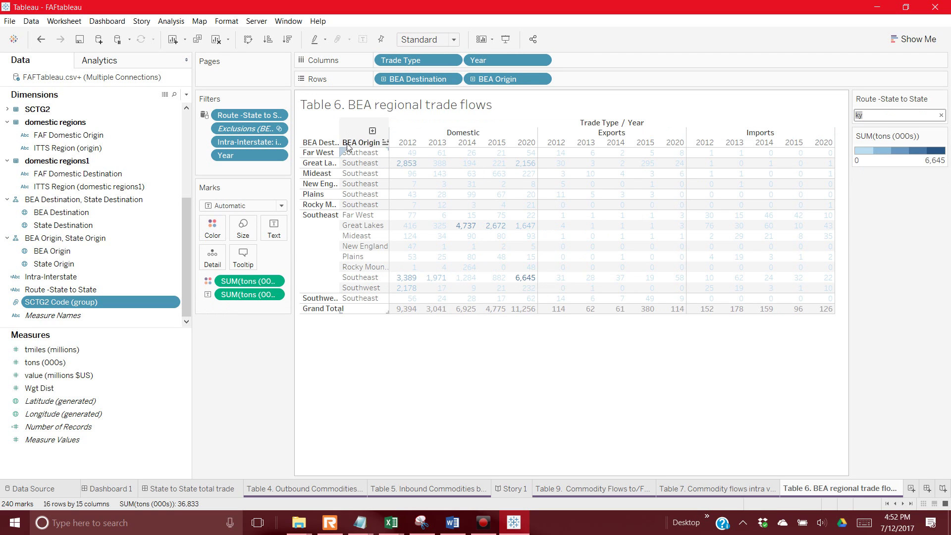
# - Inspect which values the Intra-Interstate filter selects in Table 6 and leave the filter as it is
pyautogui.click(281, 142)
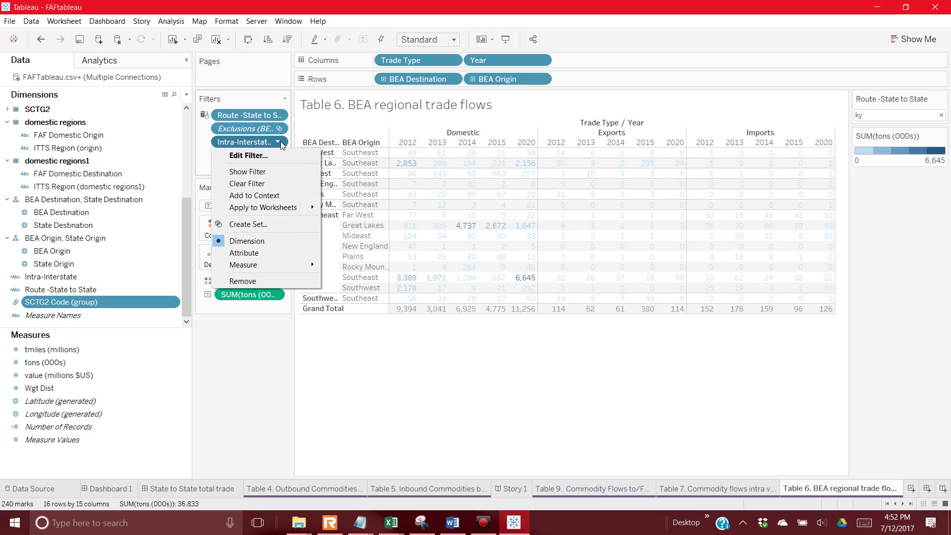
pyautogui.click(276, 155)
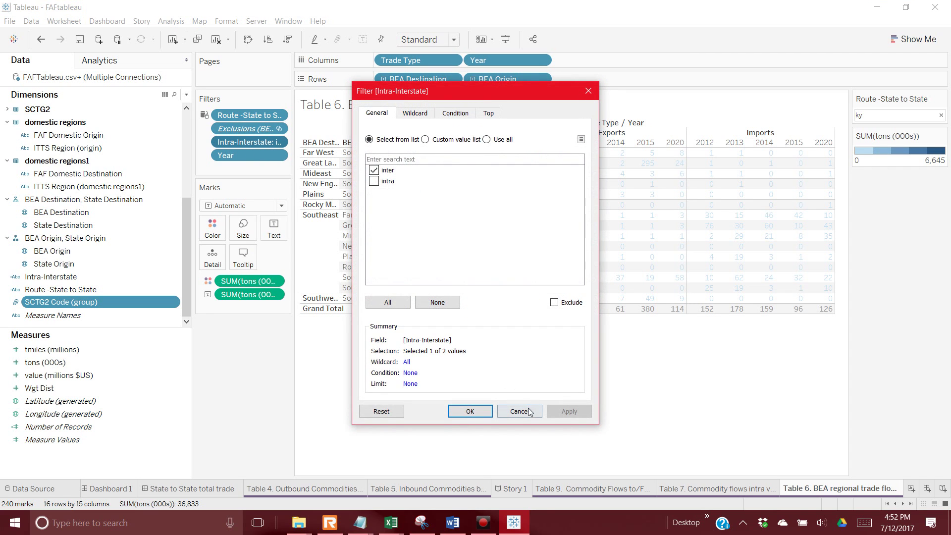
pyautogui.click(529, 412)
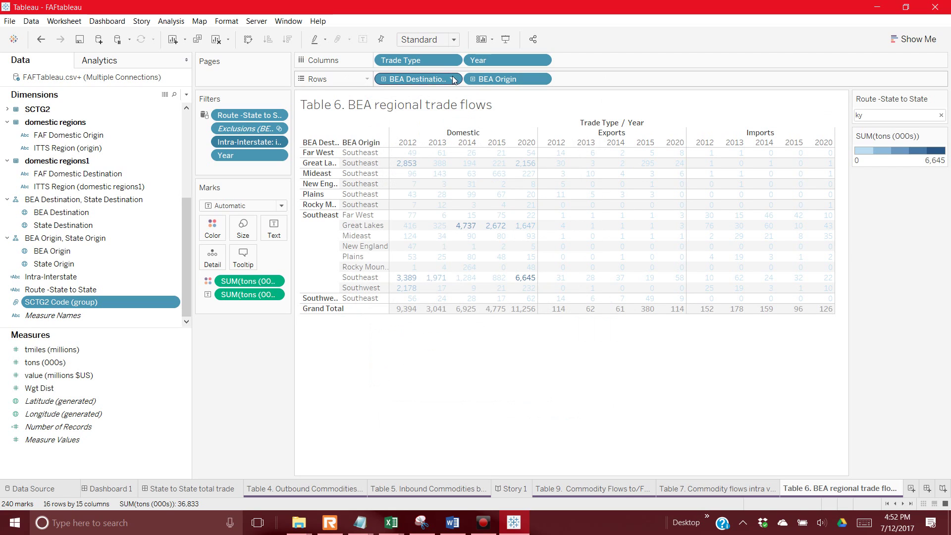
# - Check the entries of the Exclusions (BEA Destination,Intra-Interstate) filter and remove that filter from Table 6
pyautogui.click(266, 129)
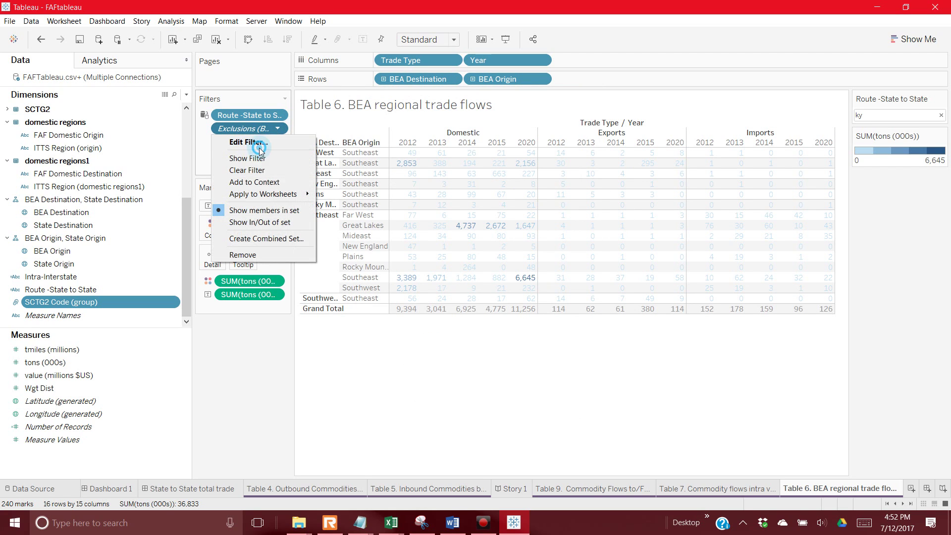
pyautogui.click(260, 144)
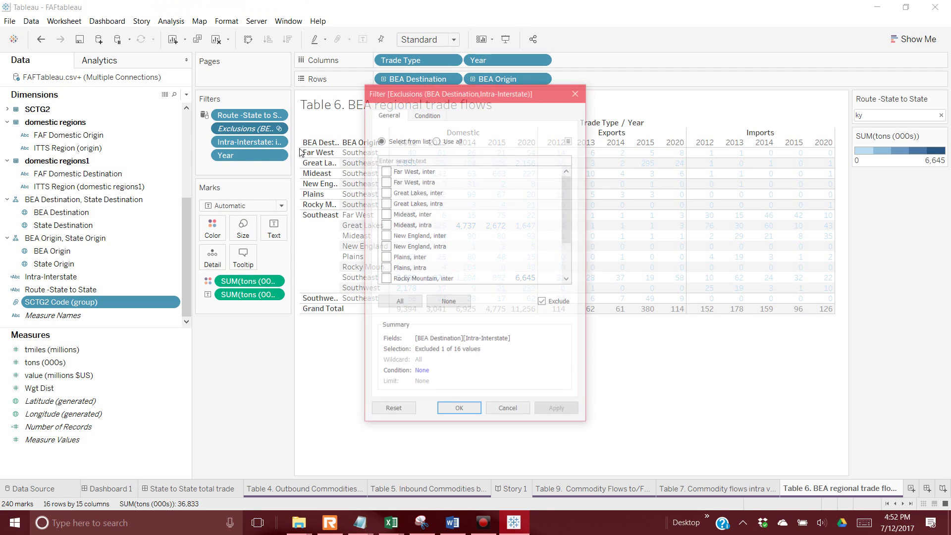
pyautogui.moveTo(569, 187); pyautogui.dragTo(569, 230)
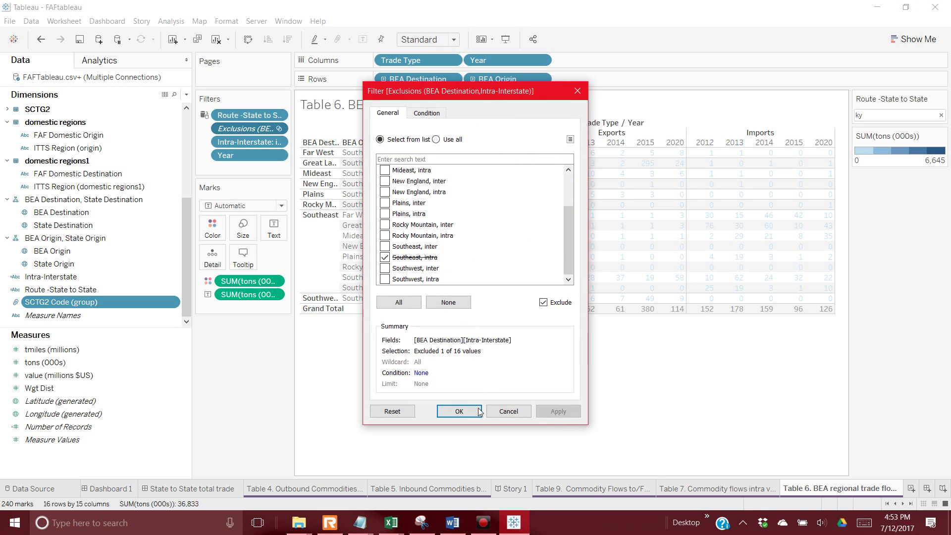
pyautogui.click(501, 415)
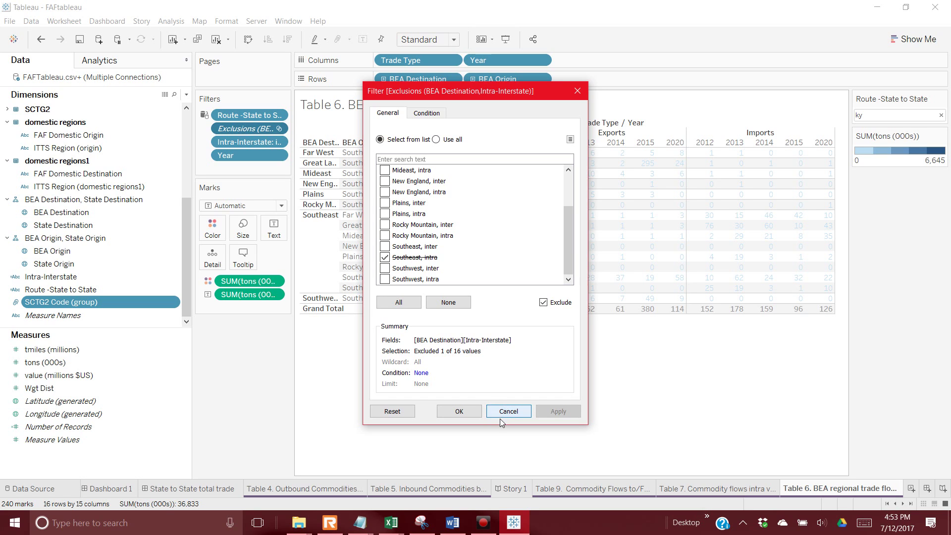
pyautogui.click(501, 415)
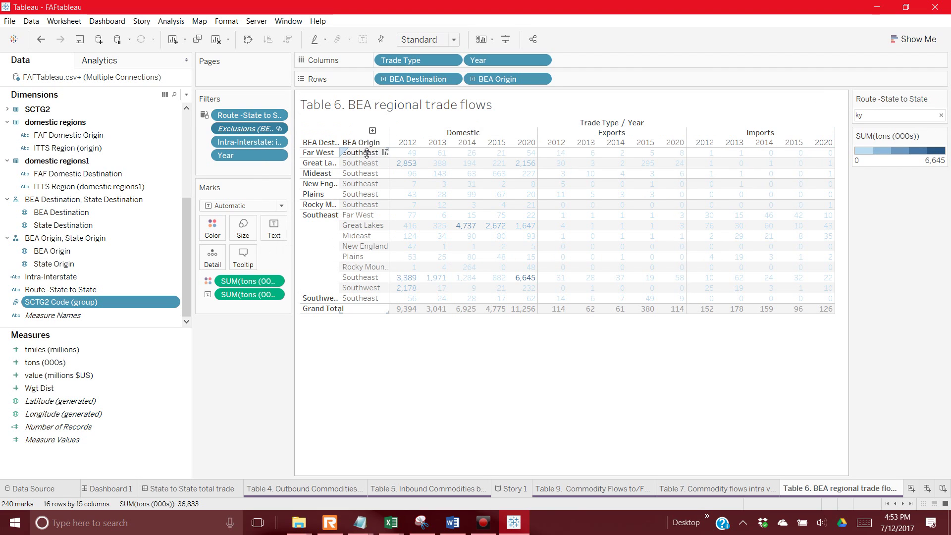
pyautogui.click(282, 129)
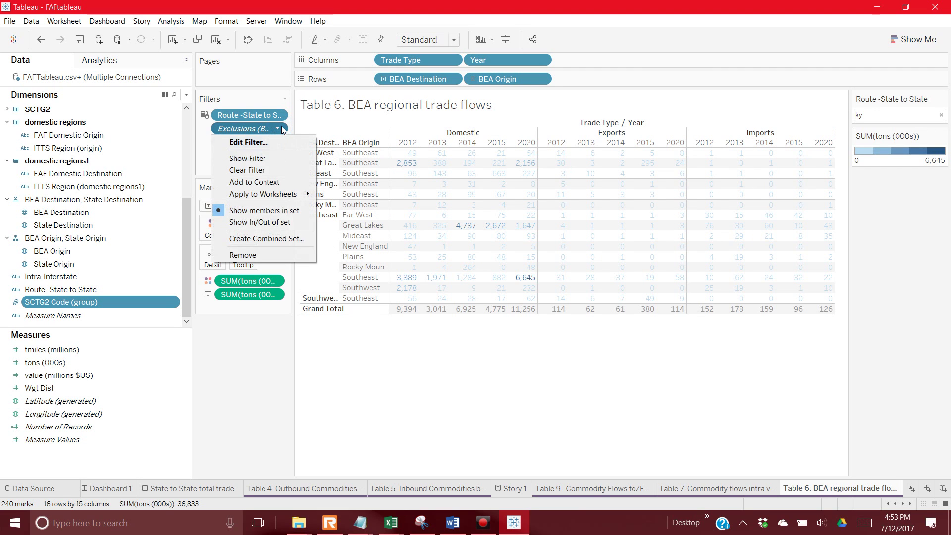
pyautogui.click(257, 256)
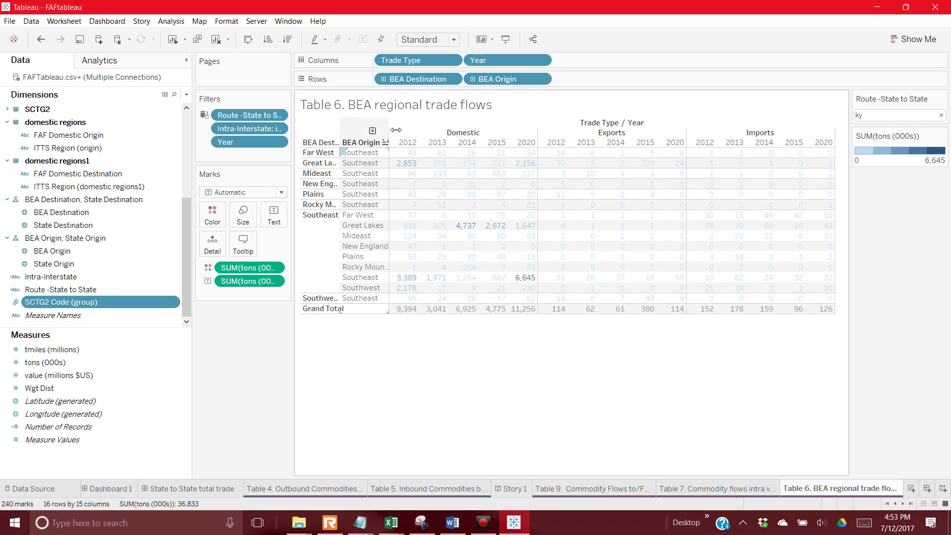
pyautogui.click(411, 80)
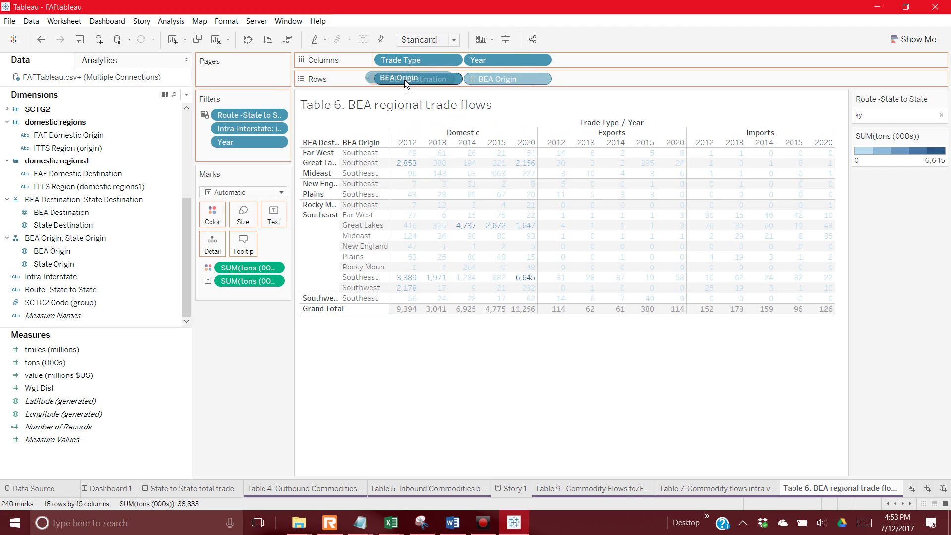
pyautogui.press('Delete')
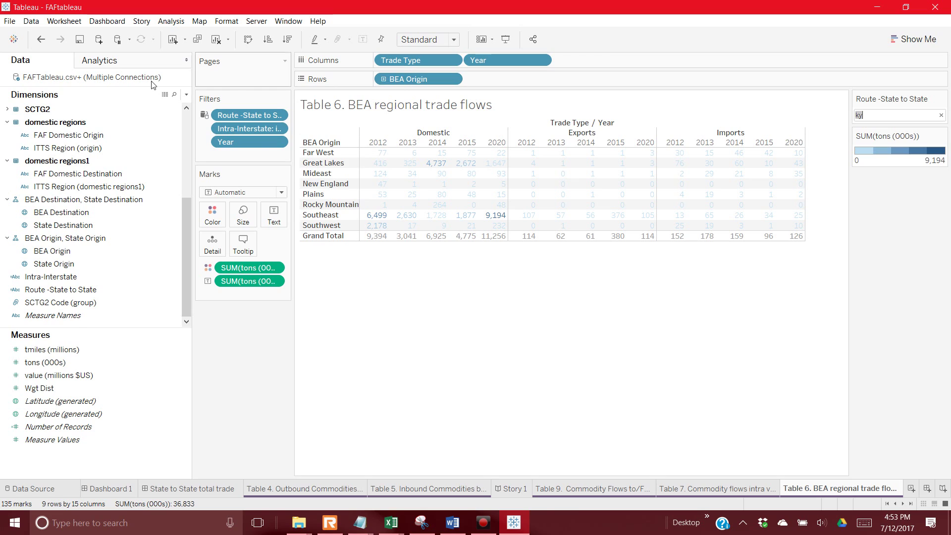
pyautogui.click(39, 40)
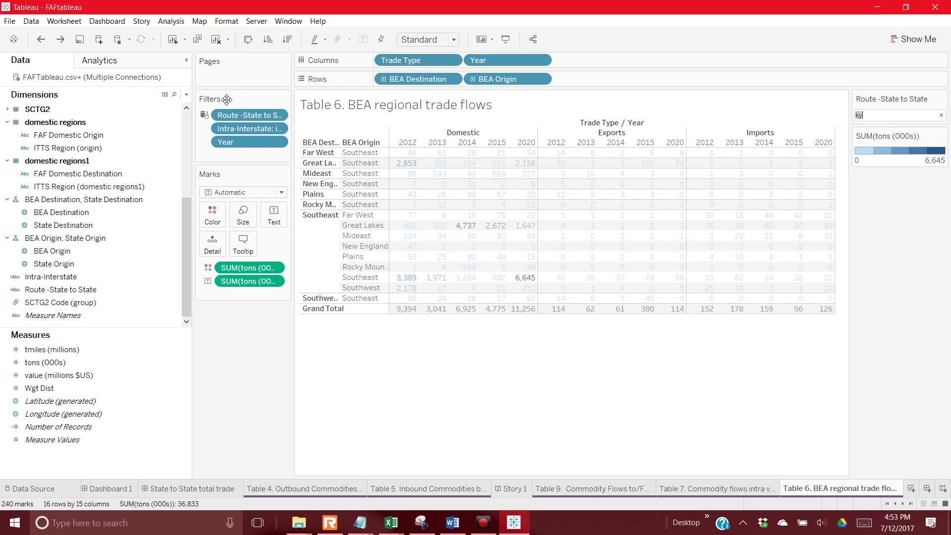
# - Reorder the row fields of Table 6 so that BEA Destination follows BEA Origin
pyautogui.moveTo(426, 78); pyautogui.dragTo(517, 82)
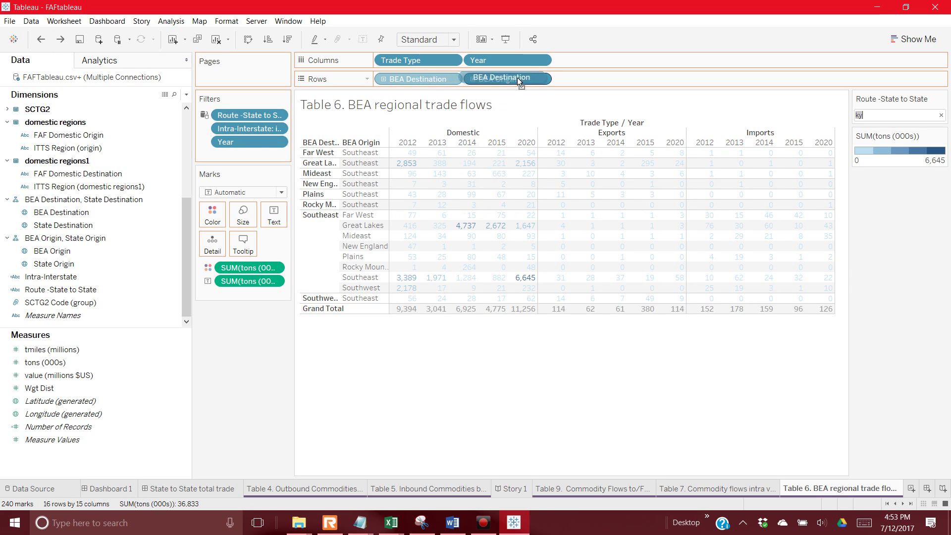
pyautogui.moveTo(602, 82)
pyautogui.mouseDown()
pyautogui.moveTo(614, 82)
pyautogui.moveTo(605, 80)
pyautogui.mouseUp()
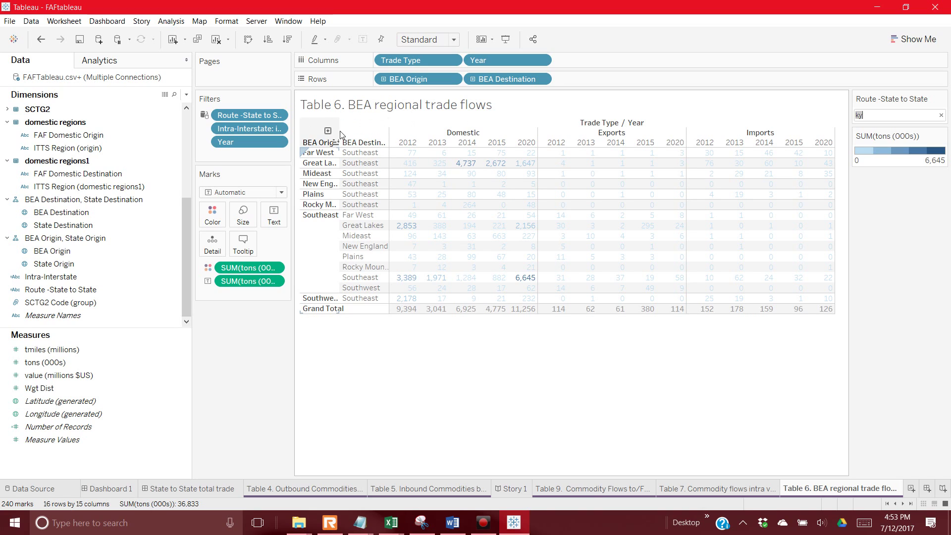
# - Add a new worksheet and rename Sheet 11 as "Table 11. Total State to State Route Comparisons"
pyautogui.click(912, 489)
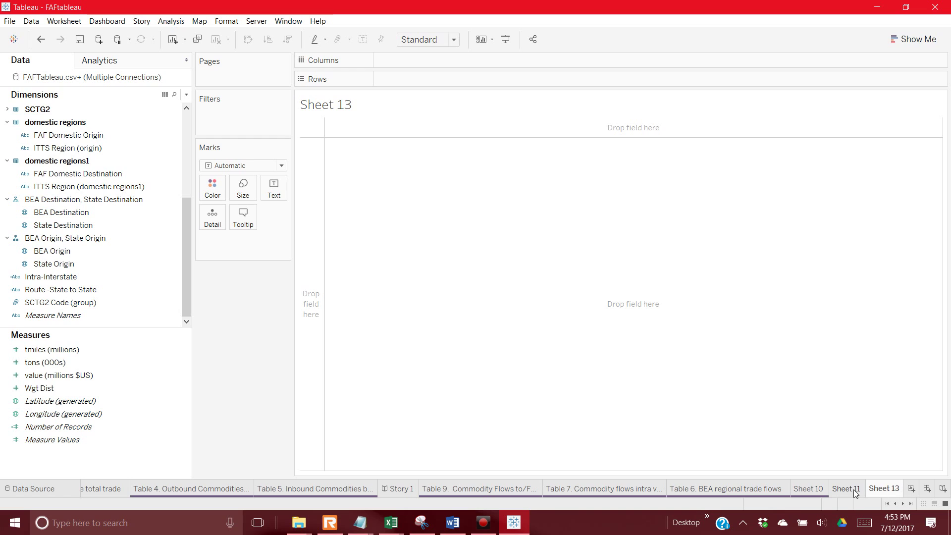
pyautogui.click(856, 493)
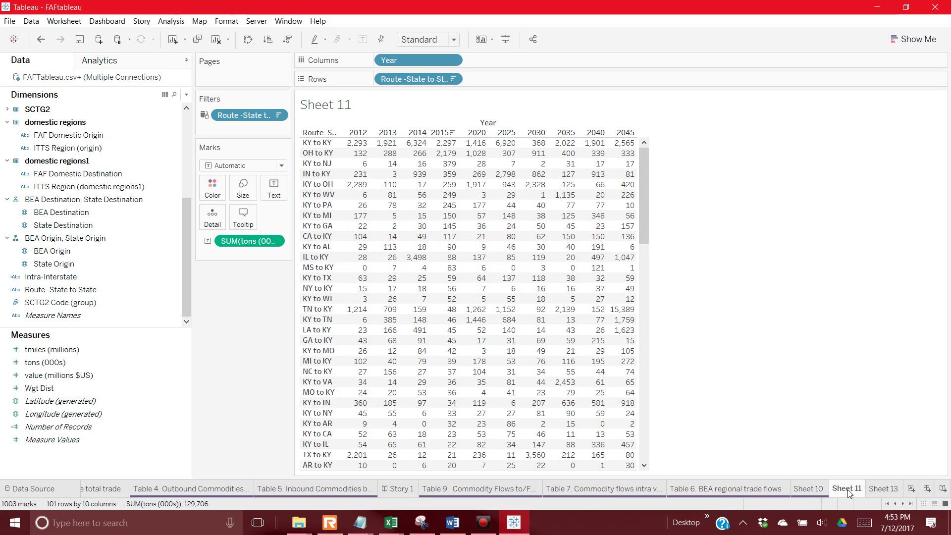
pyautogui.rightClick(848, 491)
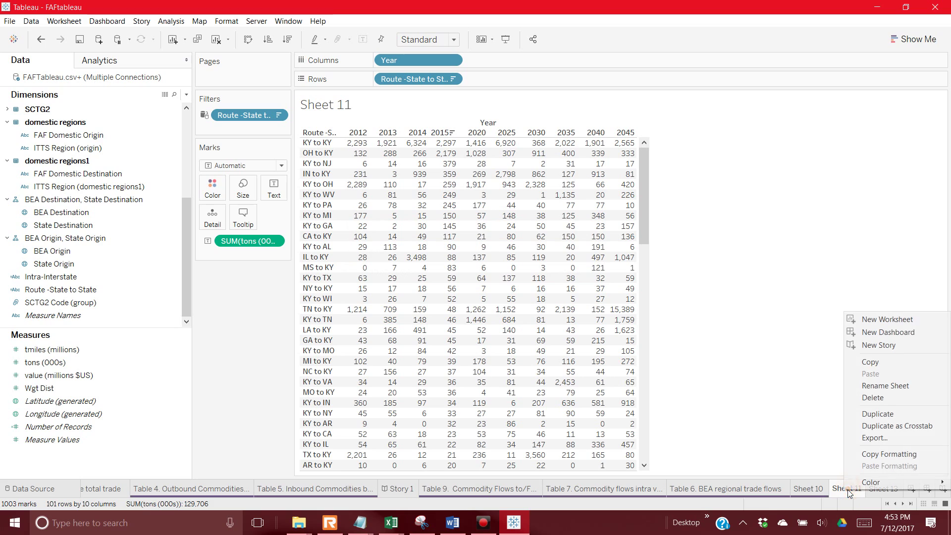
pyautogui.click(886, 385)
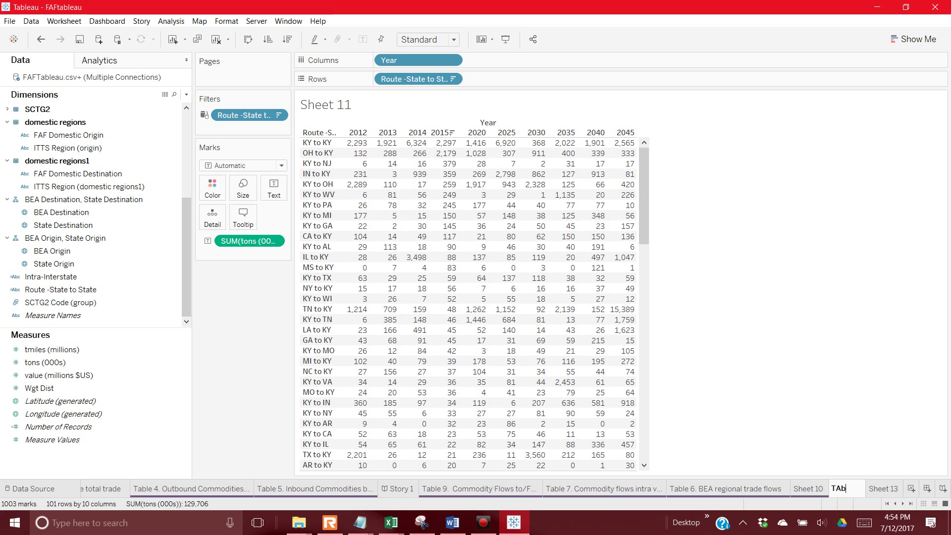
pyautogui.write('Table 11.')
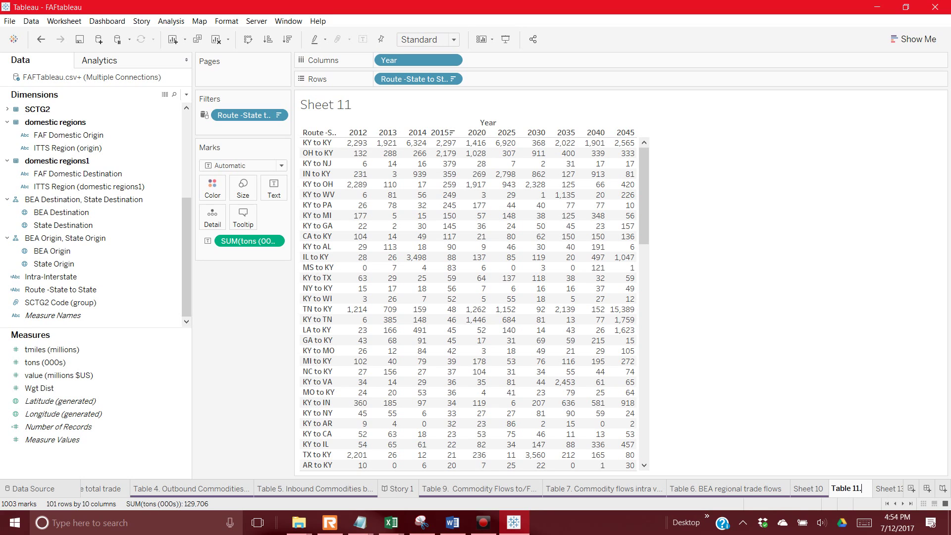
pyautogui.write(' Total STat')
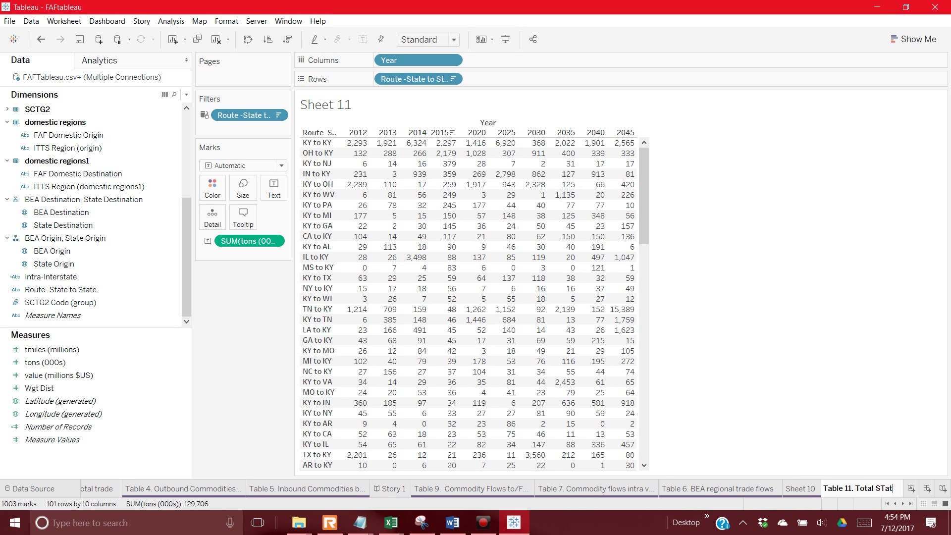
pyautogui.write('e')
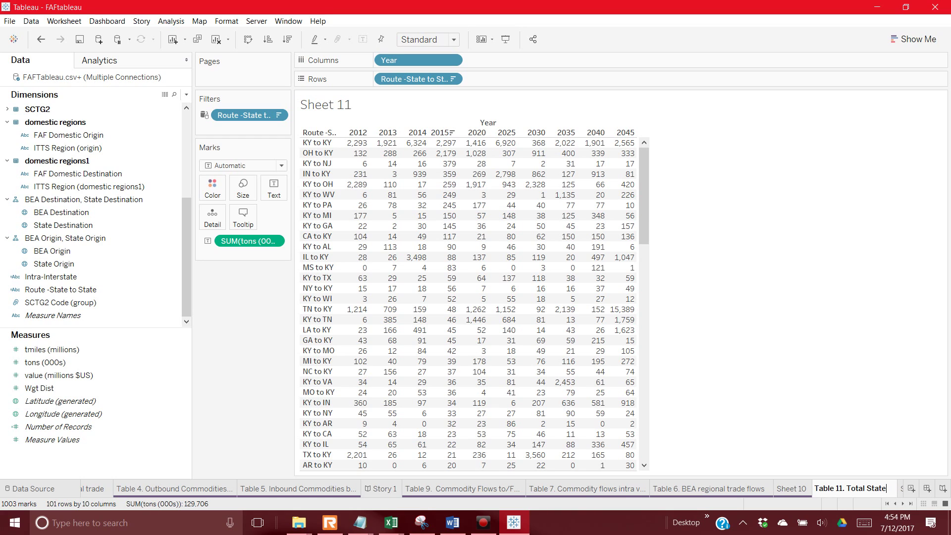
pyautogui.write(' to S')
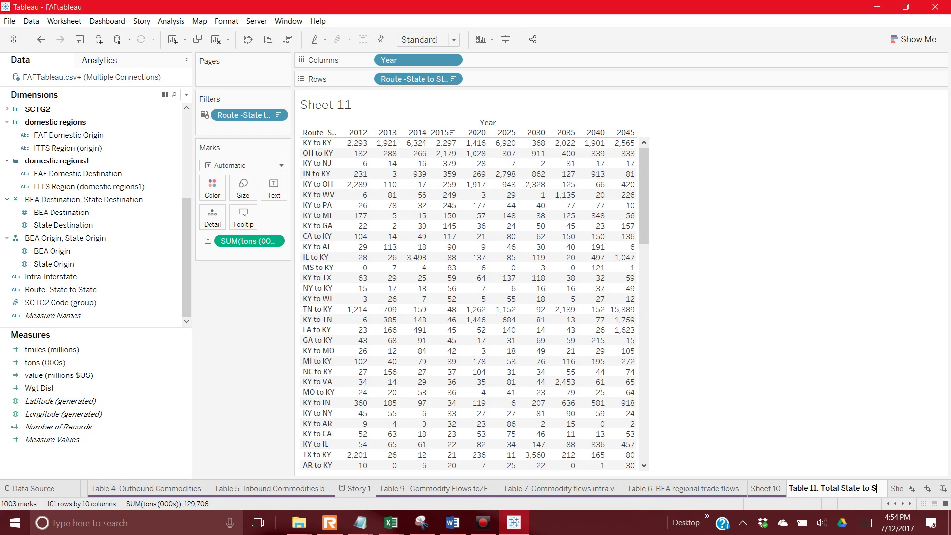
pyautogui.write('Tate Route com')
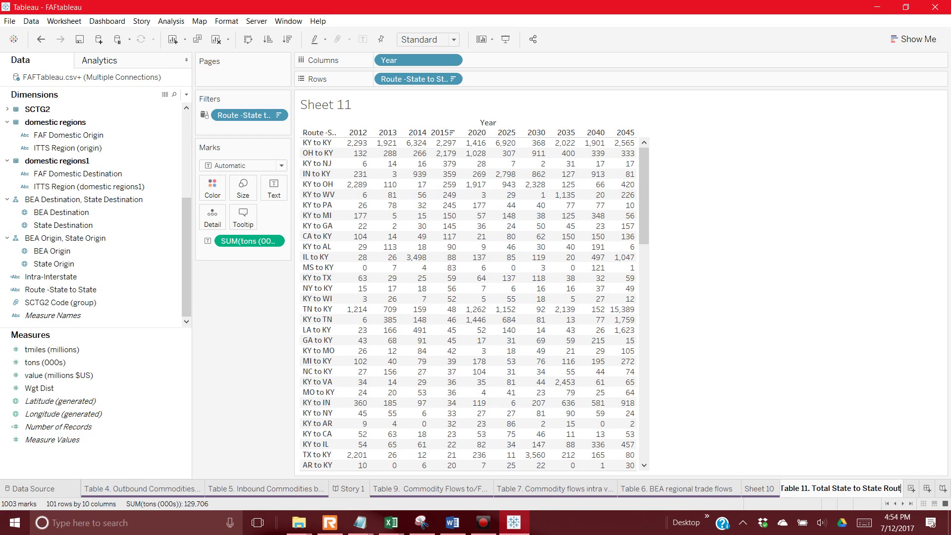
pyautogui.press('BackSpace')
pyautogui.press('BackSpace')
pyautogui.press('BackSpace')
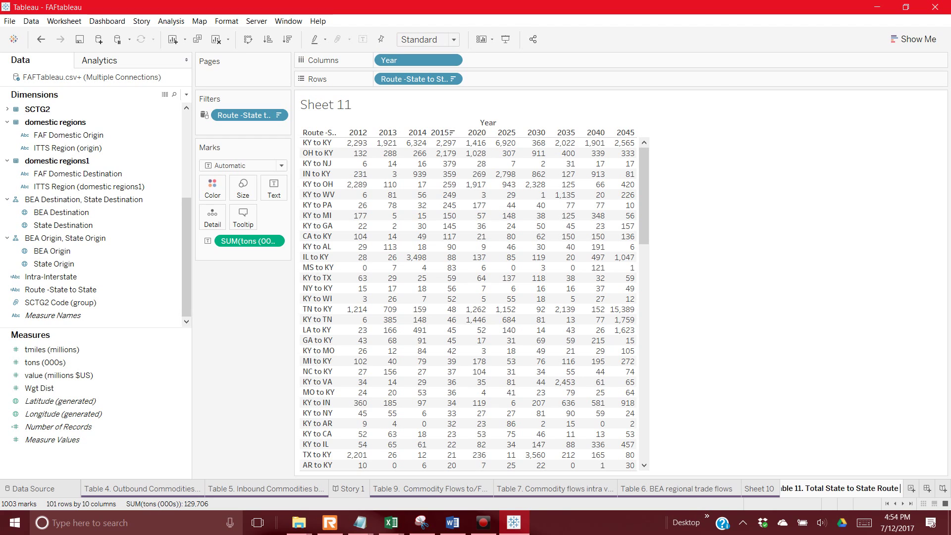
pyautogui.write('Comparisons')
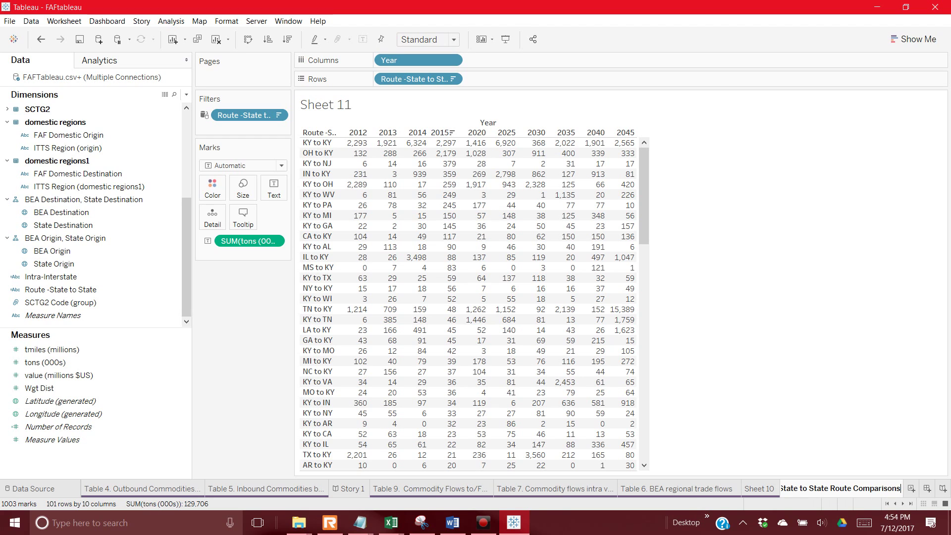
pyautogui.press('Return')
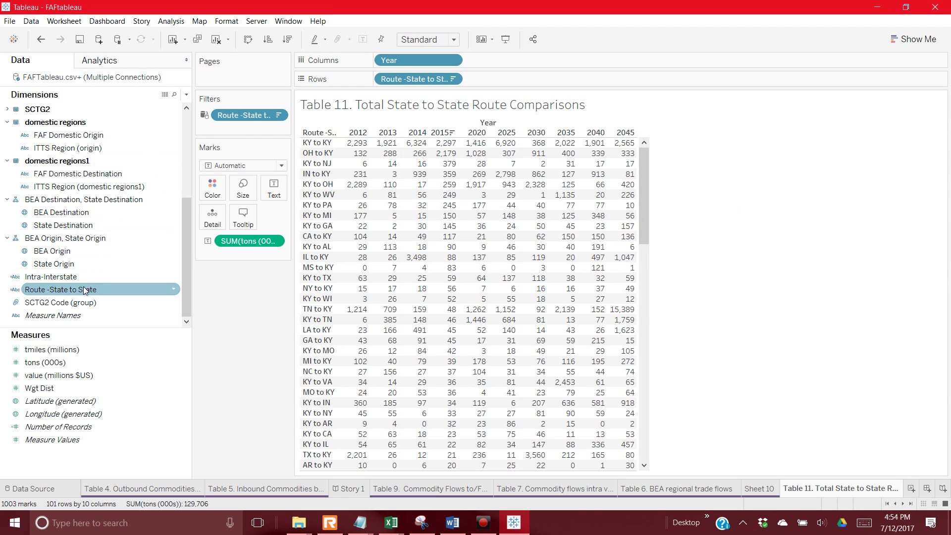
# - Add Domestic Mode to the rows of Table 11 and place it ahead of Route -State to State
pyautogui.moveTo(187, 208); pyautogui.dragTo(197, 110)
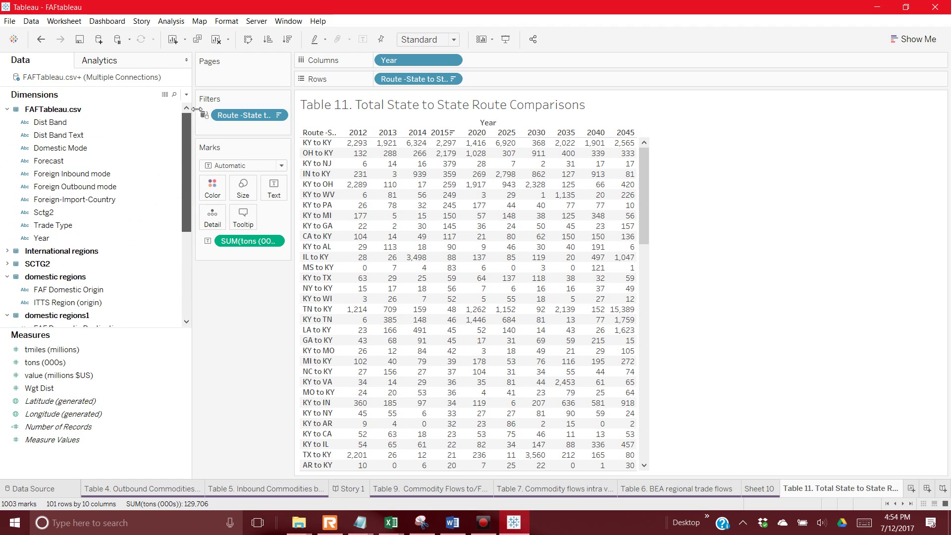
pyautogui.moveTo(60, 148); pyautogui.dragTo(465, 80)
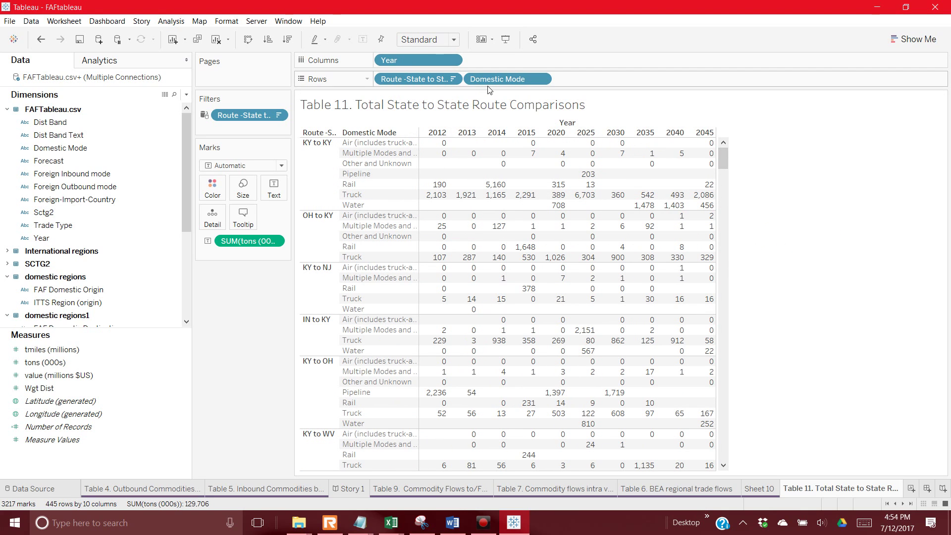
pyautogui.moveTo(491, 79); pyautogui.dragTo(379, 81)
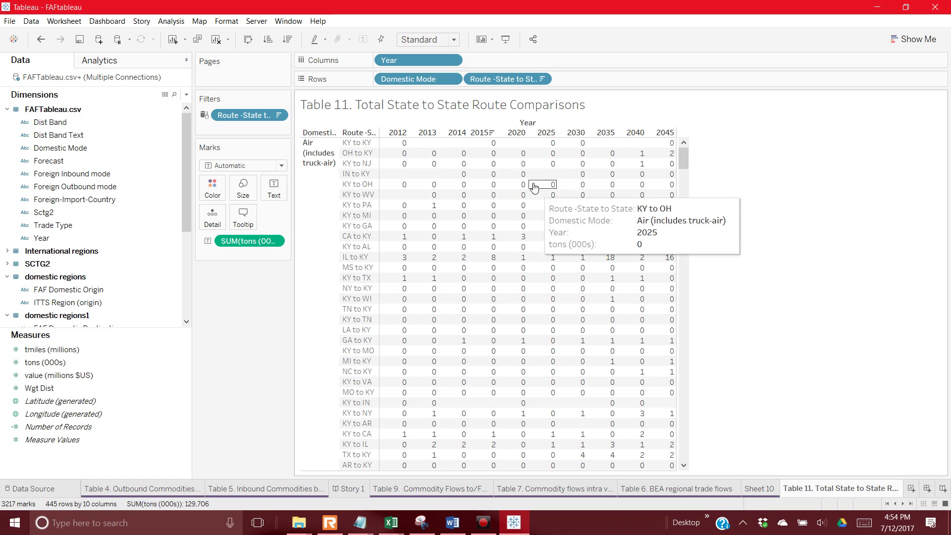
# - Examine the 2015 tonnages of the Air and Multiple Modes and Mail routes in Table 11
pyautogui.click(495, 135)
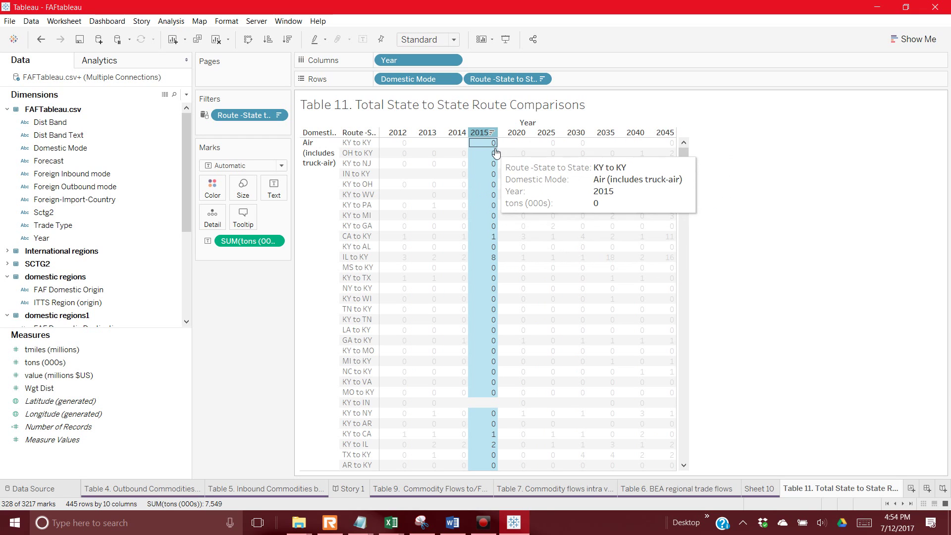
pyautogui.scroll(-3, 485, 393)
pyautogui.scroll(-8, 494, 449)
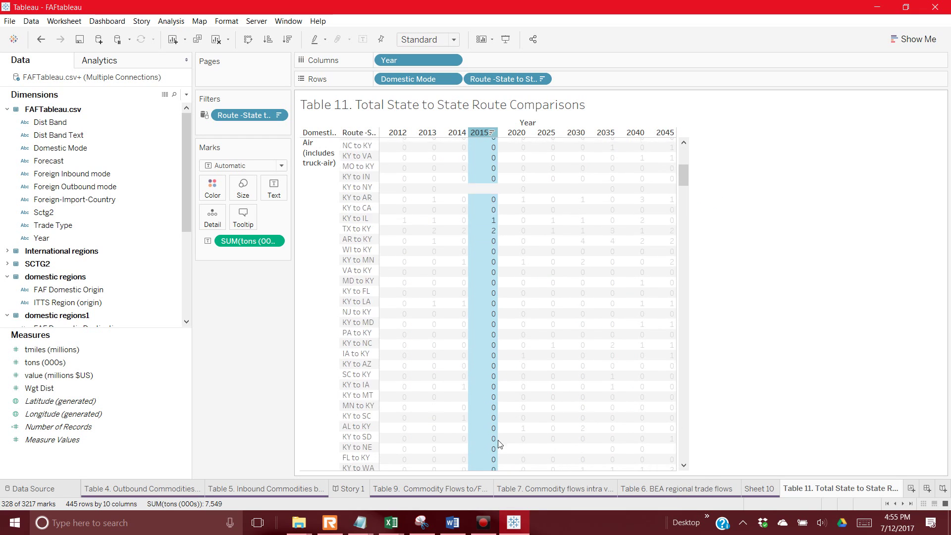
pyautogui.click(719, 239)
pyautogui.click(683, 158)
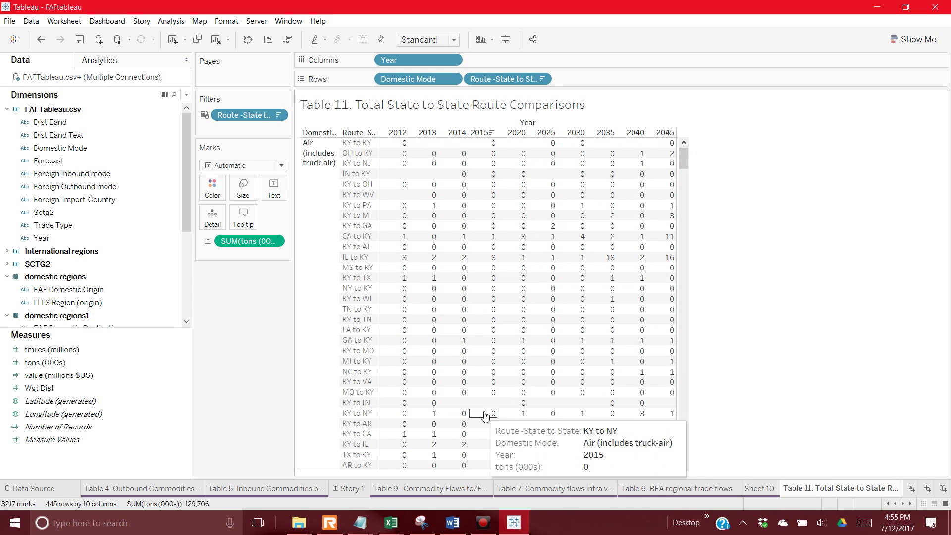
pyautogui.scroll(-9, 484, 421)
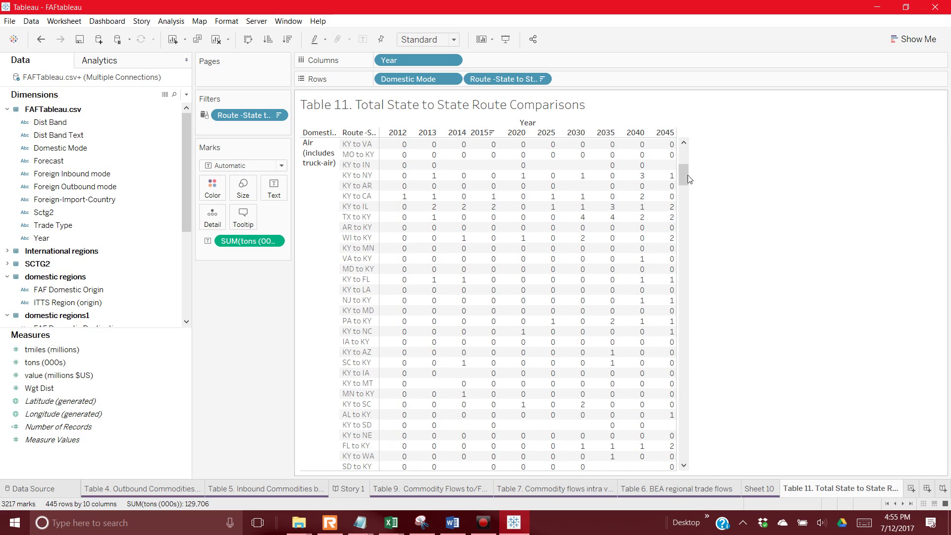
pyautogui.moveTo(685, 178); pyautogui.dragTo(682, 219)
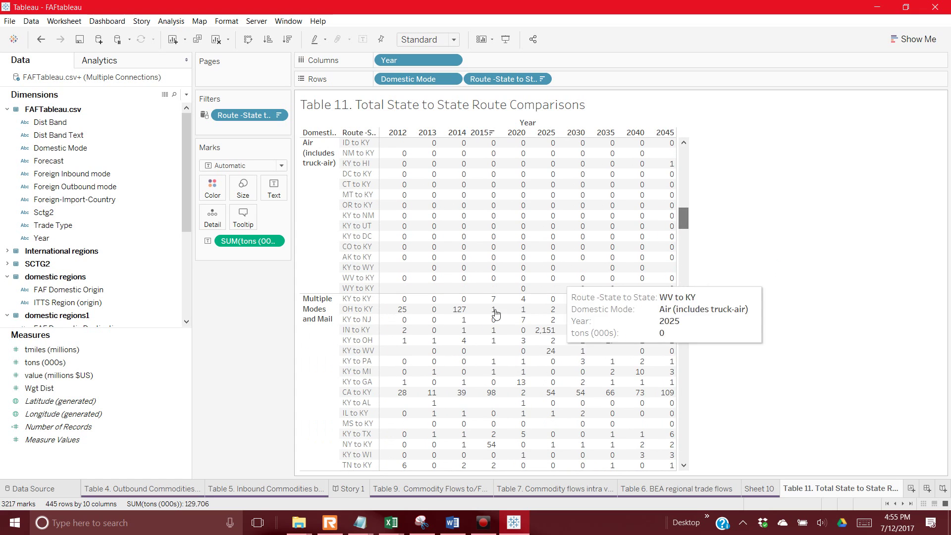
pyautogui.scroll(1, 520, 377)
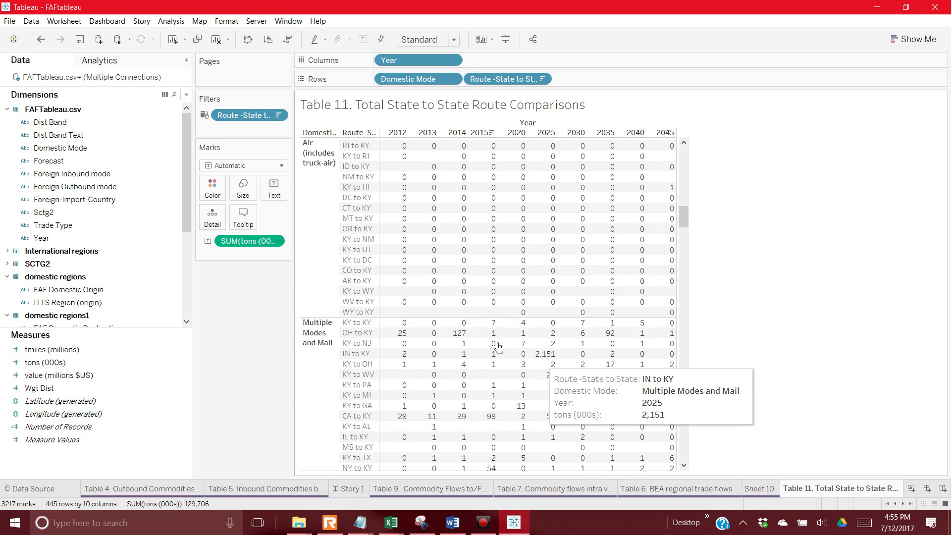
pyautogui.click(488, 325)
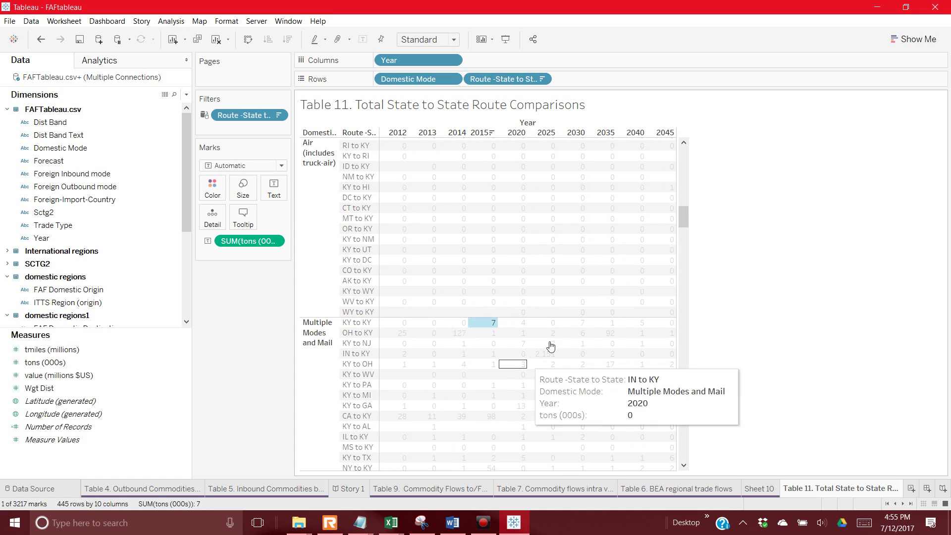
# - Sort the routes of Table 11 in ascending order by their 2015 tonnage
pyautogui.click(494, 132)
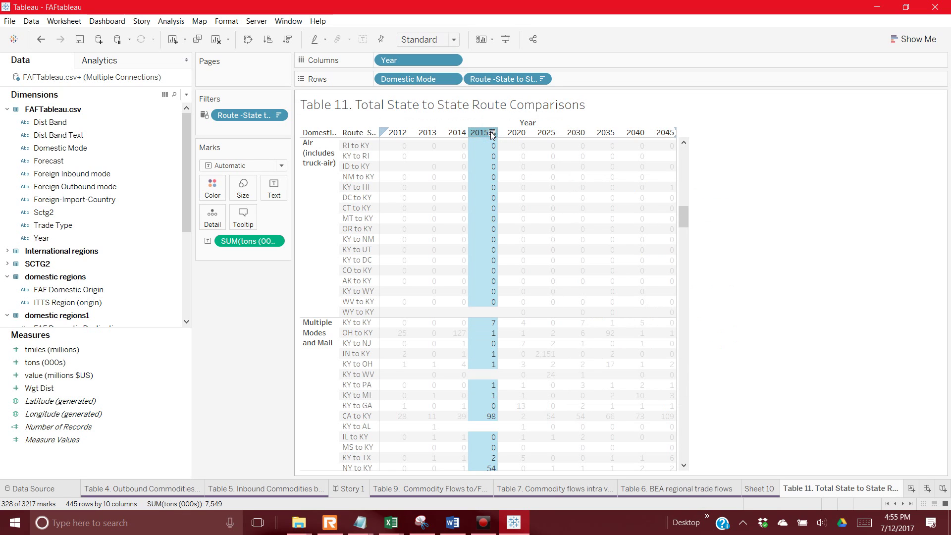
pyautogui.click(493, 134)
pyautogui.rightClick(493, 134)
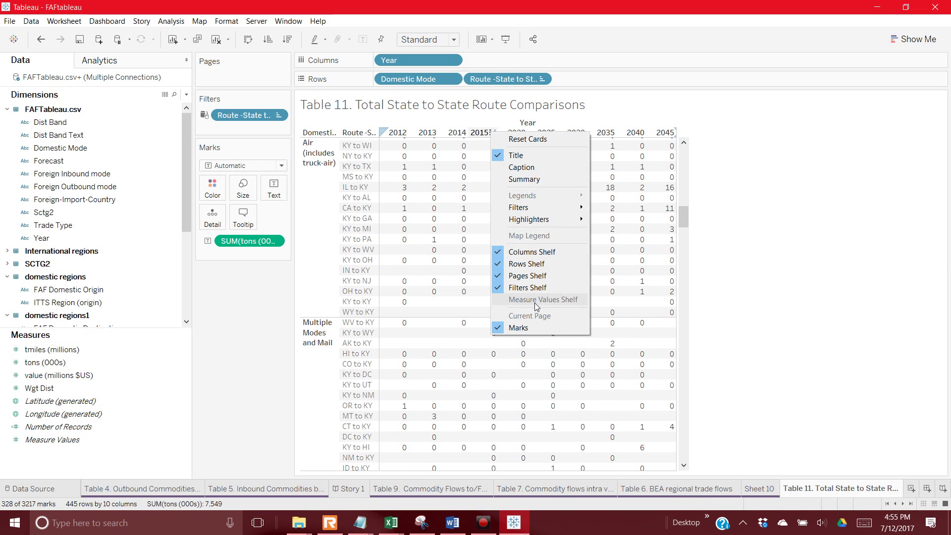
pyautogui.press('Escape')
pyautogui.moveTo(687, 214); pyautogui.dragTo(724, 153)
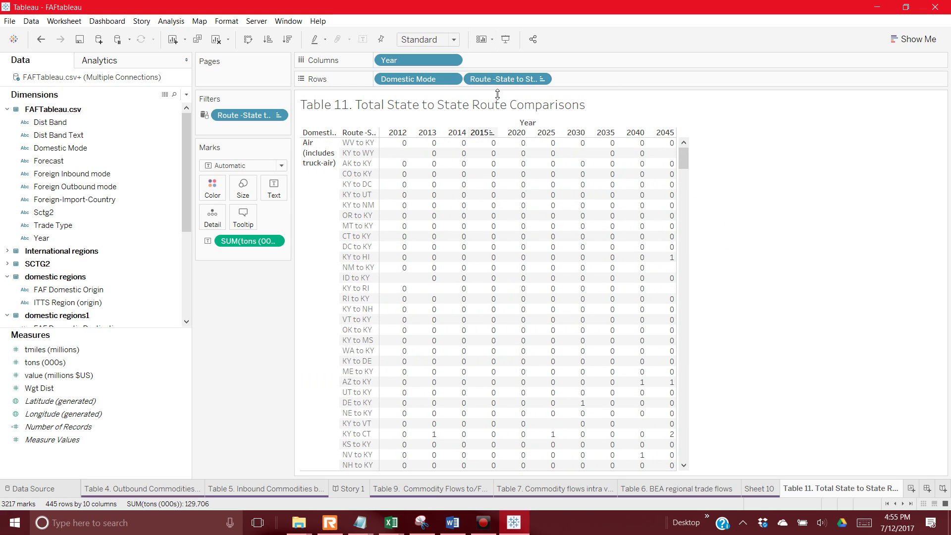
# - Exclude the Air (includes truck-air), Multiple Modes and Mail, and Other and Unknown domestic modes from Table 11
pyautogui.click(323, 174)
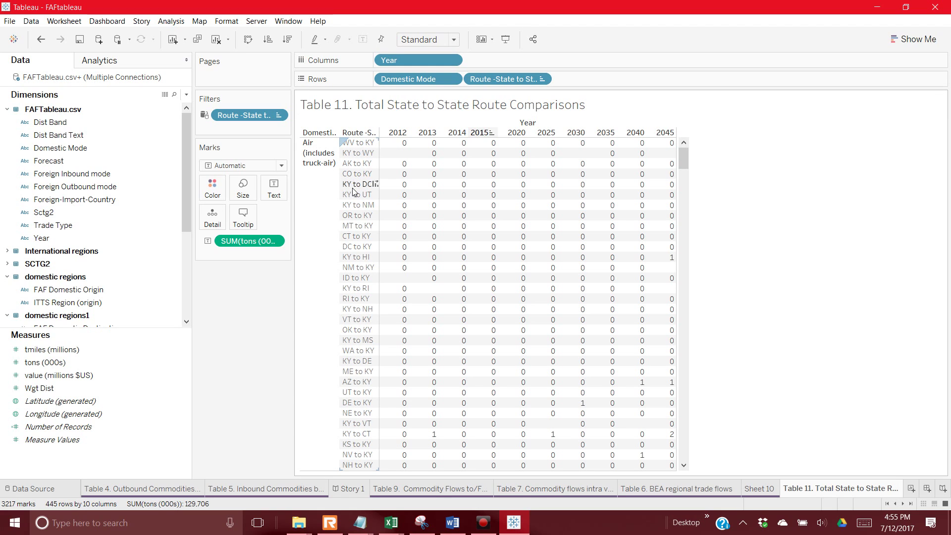
pyautogui.rightClick(332, 167)
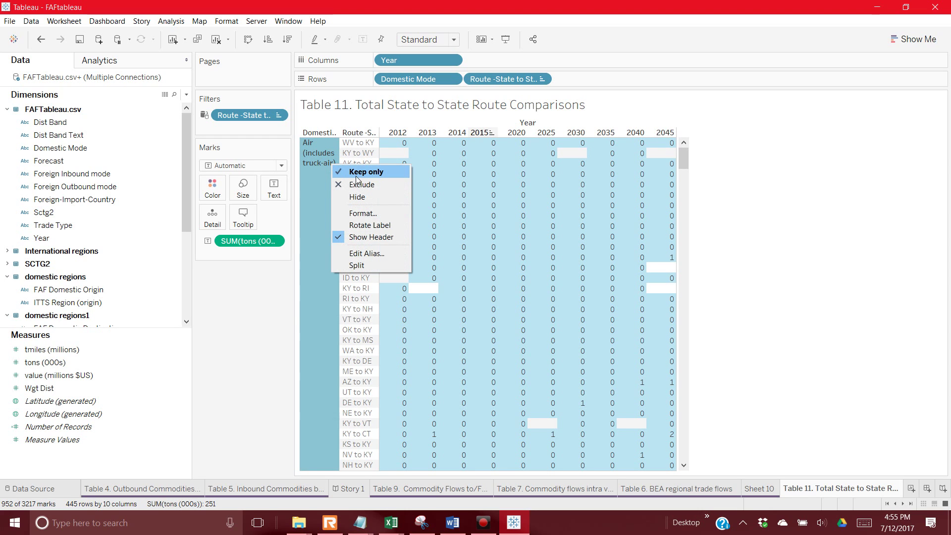
pyautogui.click(360, 184)
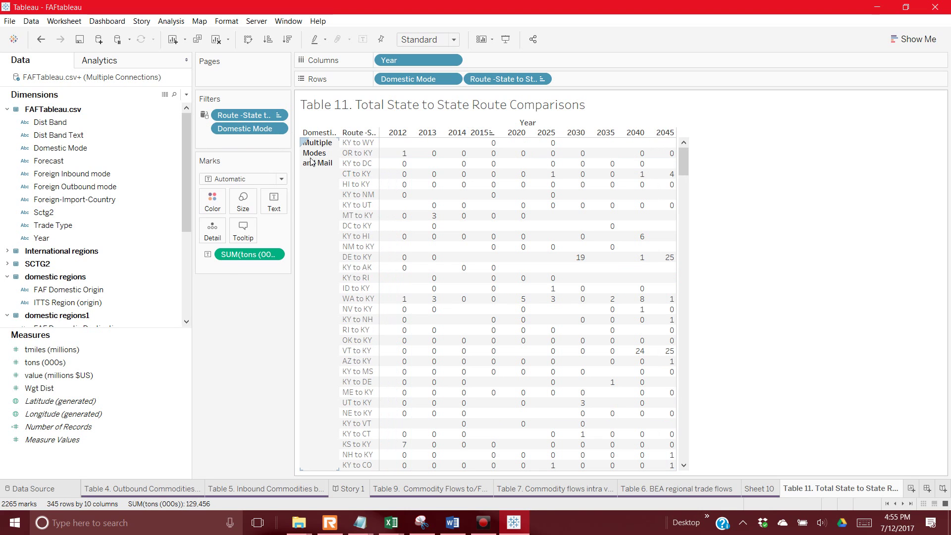
pyautogui.rightClick(310, 161)
pyautogui.click(345, 178)
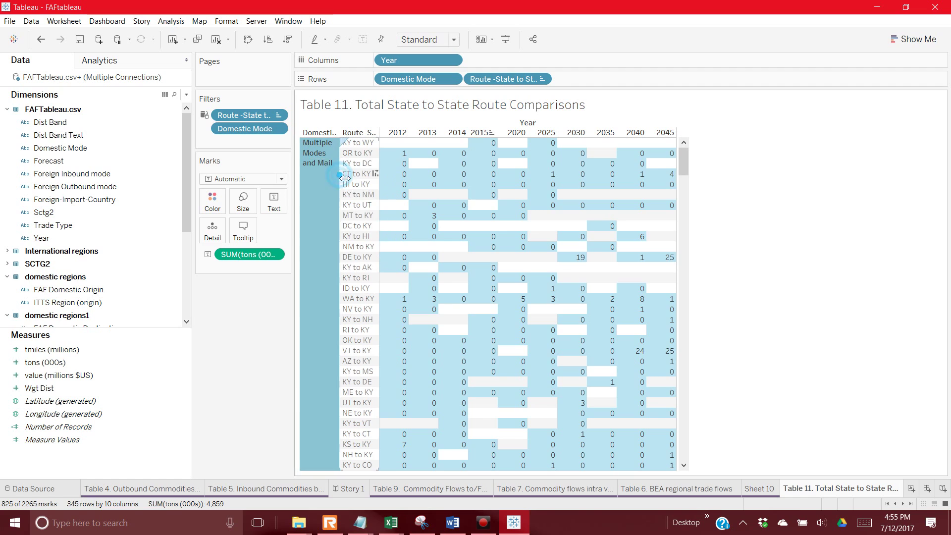
pyautogui.rightClick(321, 168)
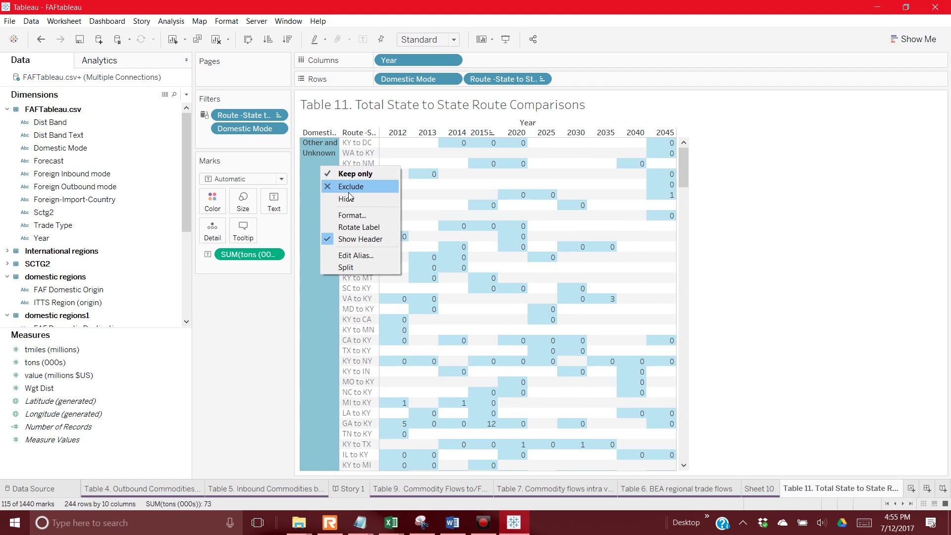
pyautogui.click(350, 188)
# - Exclude the Pipeline, Rail and Truck domestic modes from Table 11 and check the Water routes
pyautogui.rightClick(320, 156)
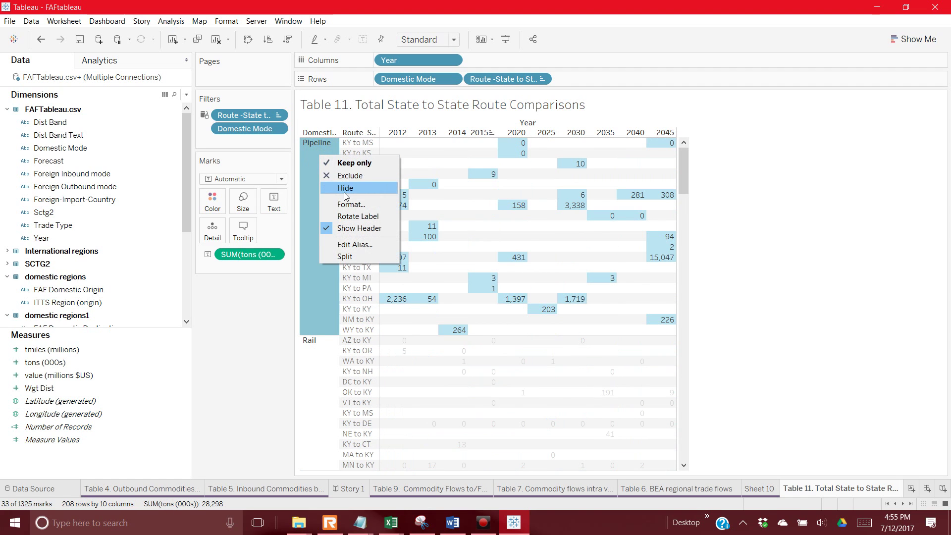
pyautogui.click(346, 176)
pyautogui.rightClick(320, 182)
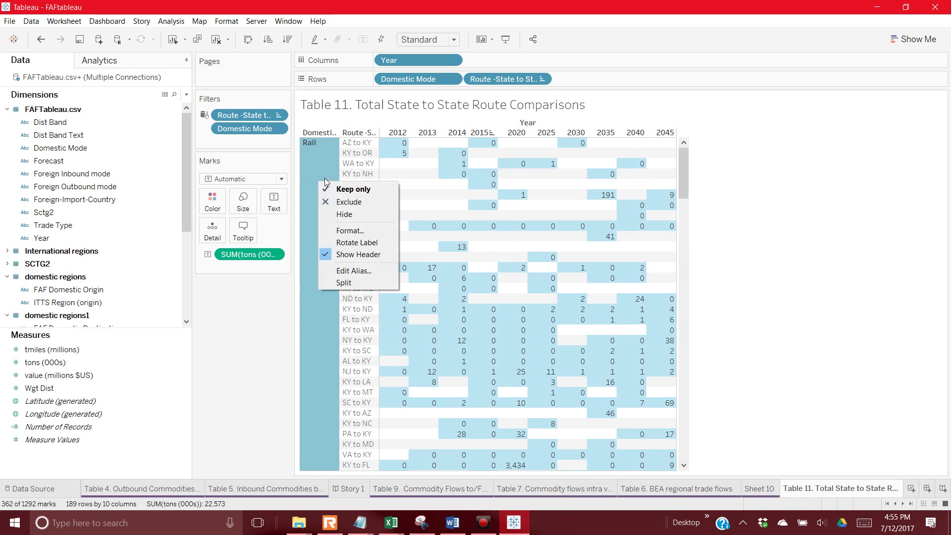
pyautogui.click(349, 198)
pyautogui.click(322, 168)
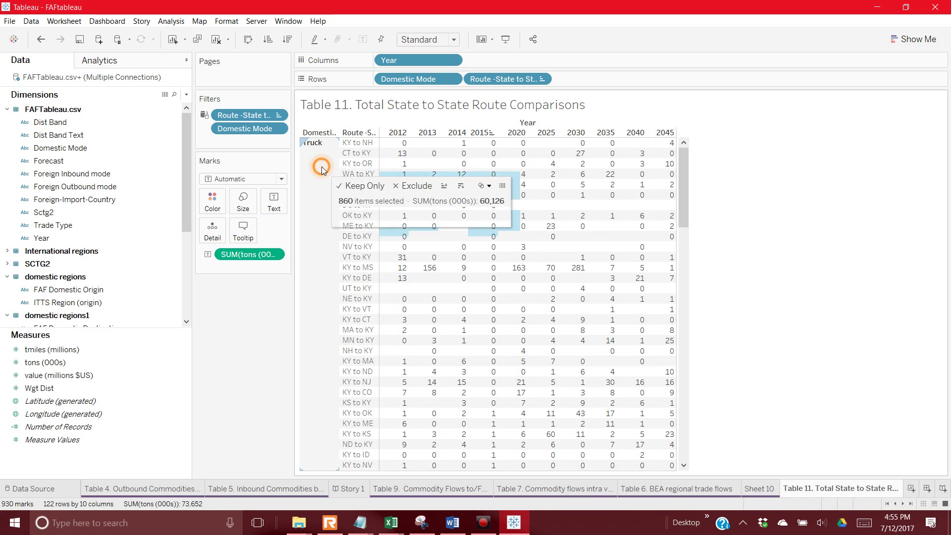
pyautogui.rightClick(322, 168)
pyautogui.click(341, 187)
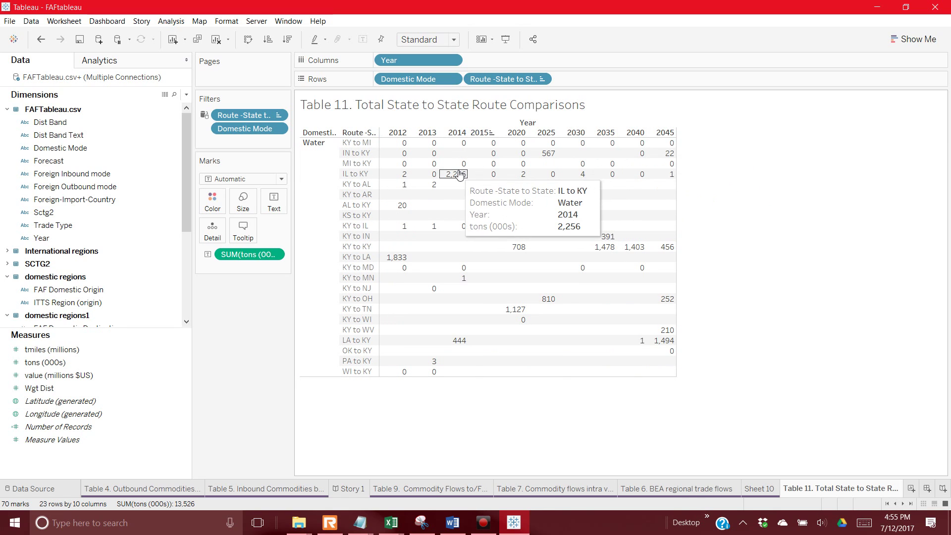
pyautogui.moveTo(465, 167)
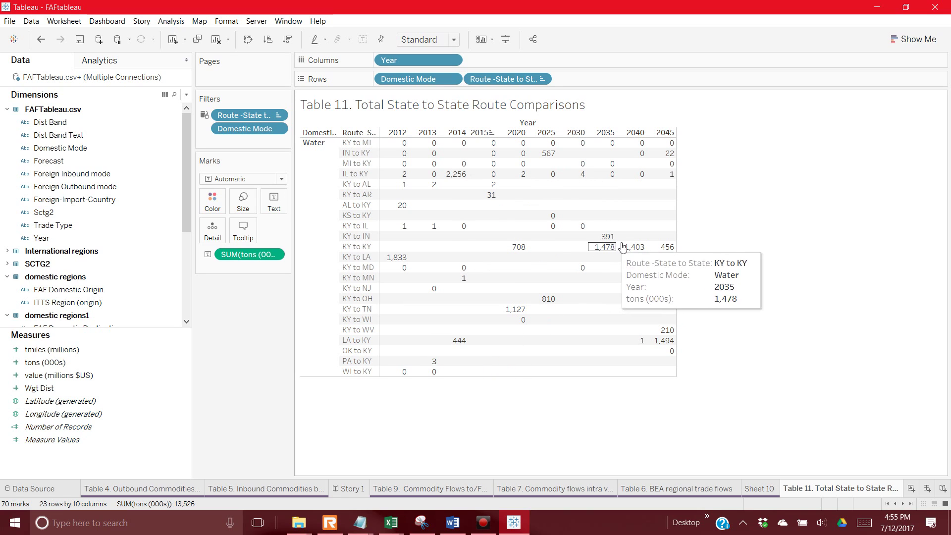
pyautogui.moveTo(656, 249)
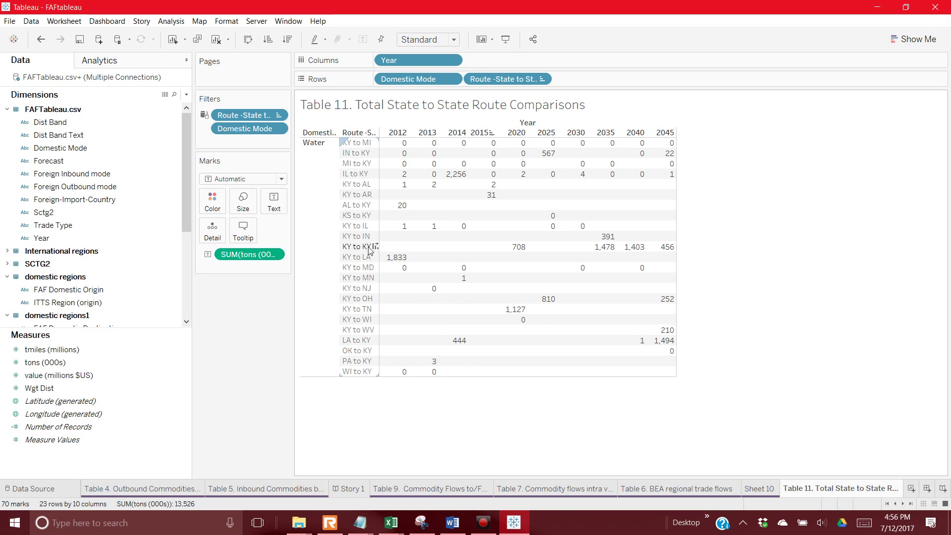
pyautogui.moveTo(510, 254)
# - Rename Sheet 10 as "Table 10. Commodity flow compairison"
pyautogui.click(759, 489)
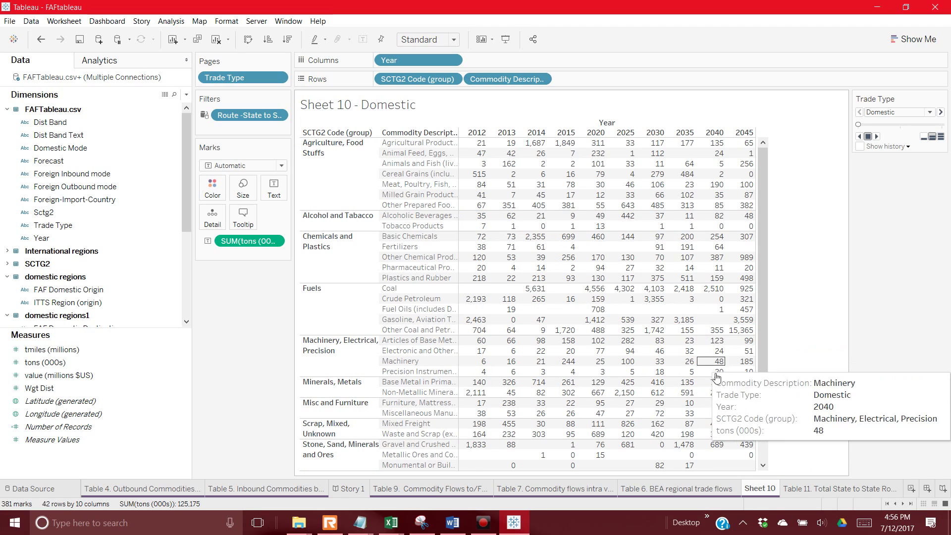
pyautogui.click(759, 489)
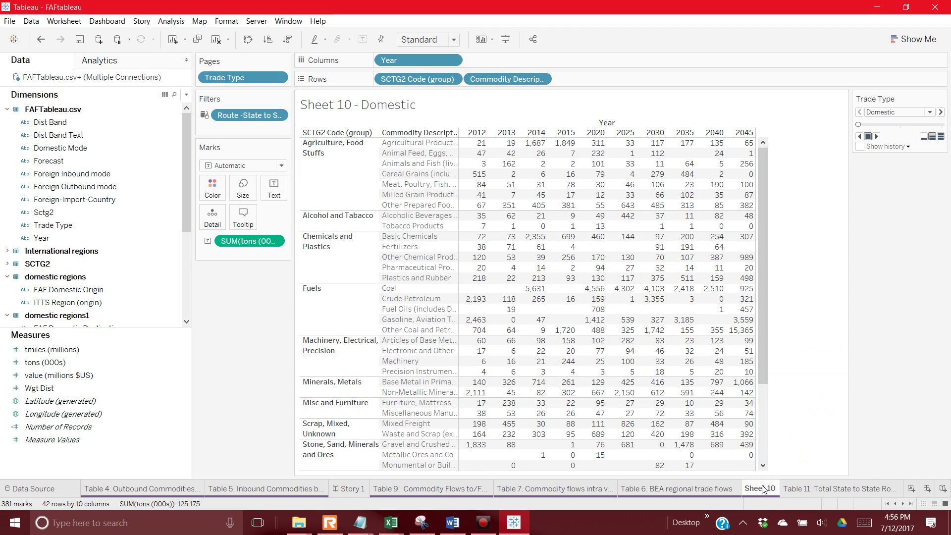
pyautogui.rightClick(761, 489)
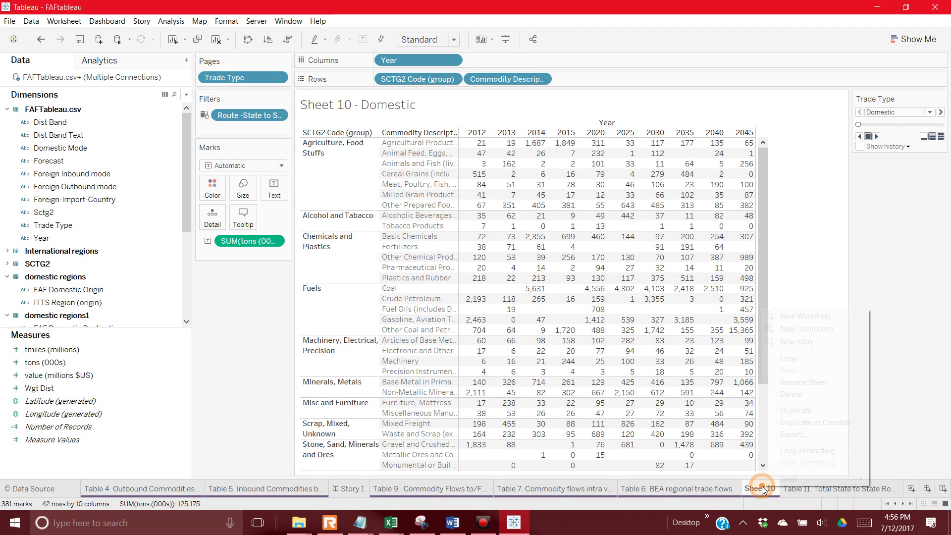
pyautogui.click(803, 382)
pyautogui.write('Tab')
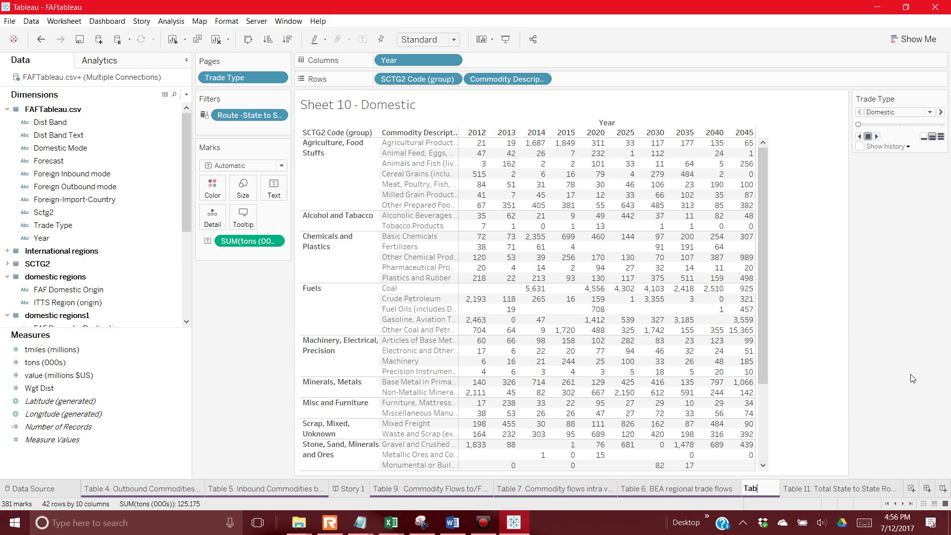
pyautogui.write('le 10. Commodit')
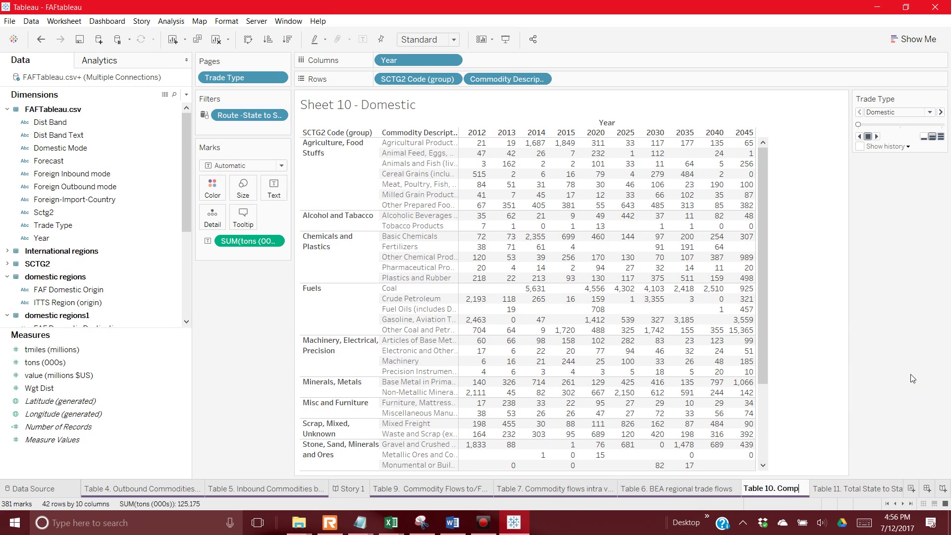
pyautogui.write('y flow co')
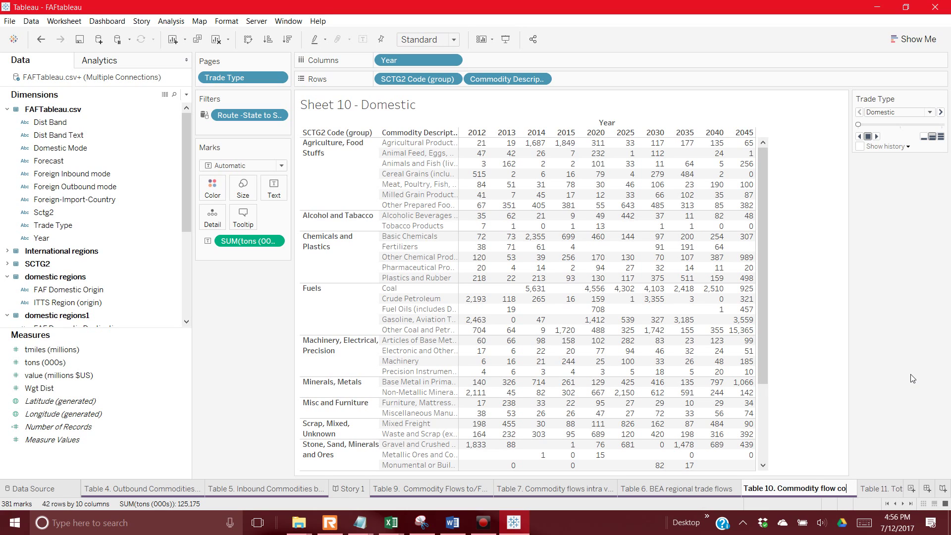
pyautogui.write('mpairs')
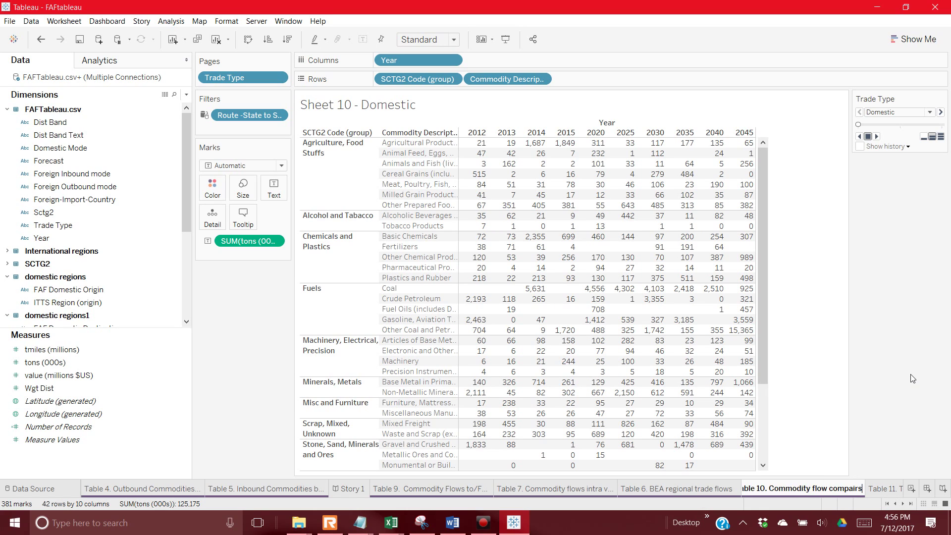
pyautogui.write('rison')
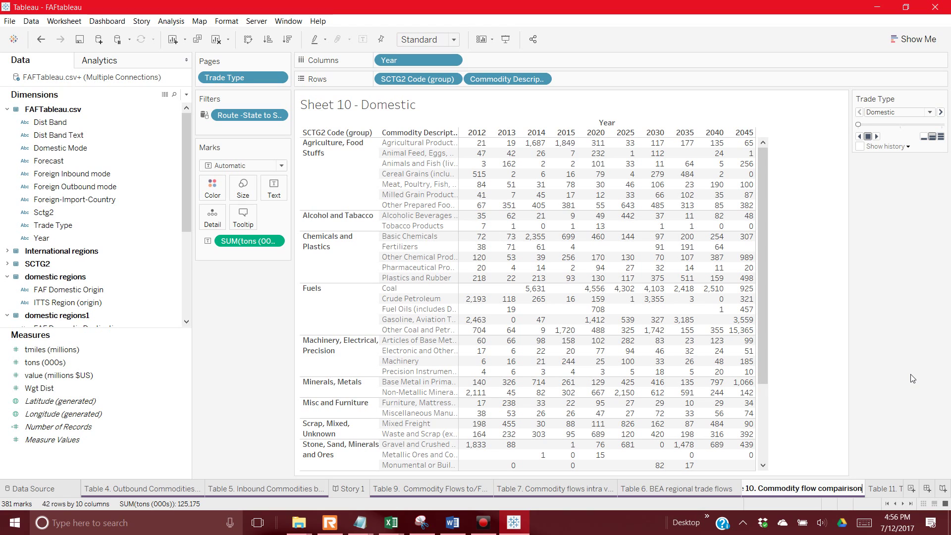
pyautogui.press('Return')
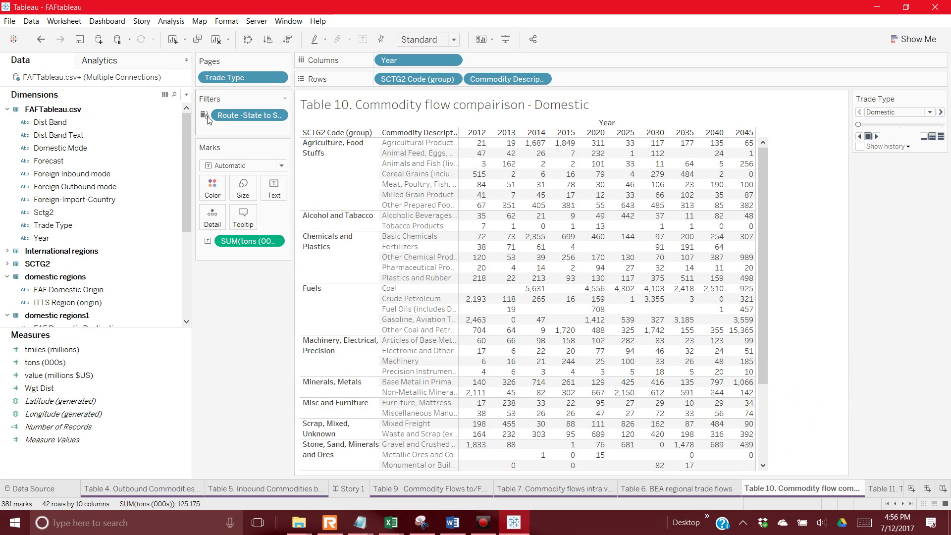
pyautogui.click(277, 117)
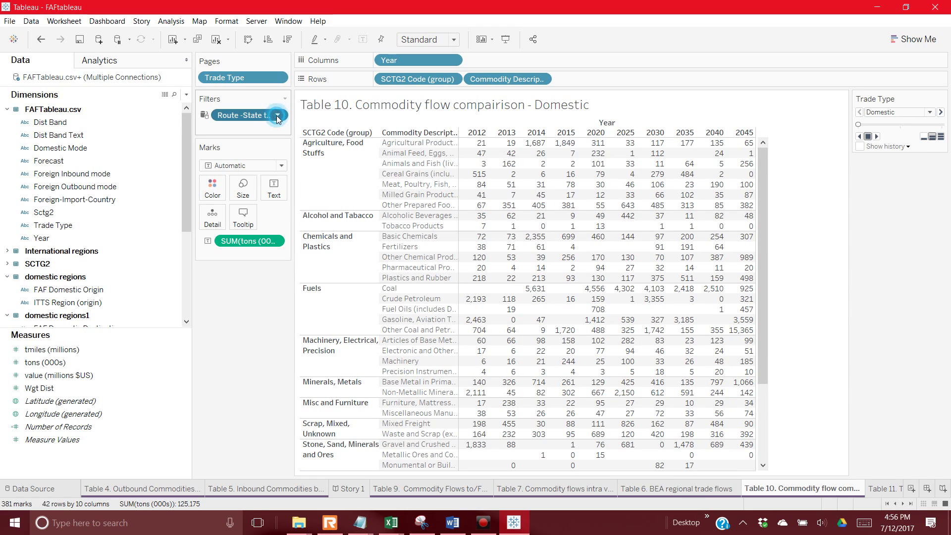
pyautogui.click(849, 220)
pyautogui.moveTo(765, 201)
pyautogui.mouseDown()
pyautogui.moveTo(780, 330)
pyautogui.moveTo(767, 208)
pyautogui.mouseUp()
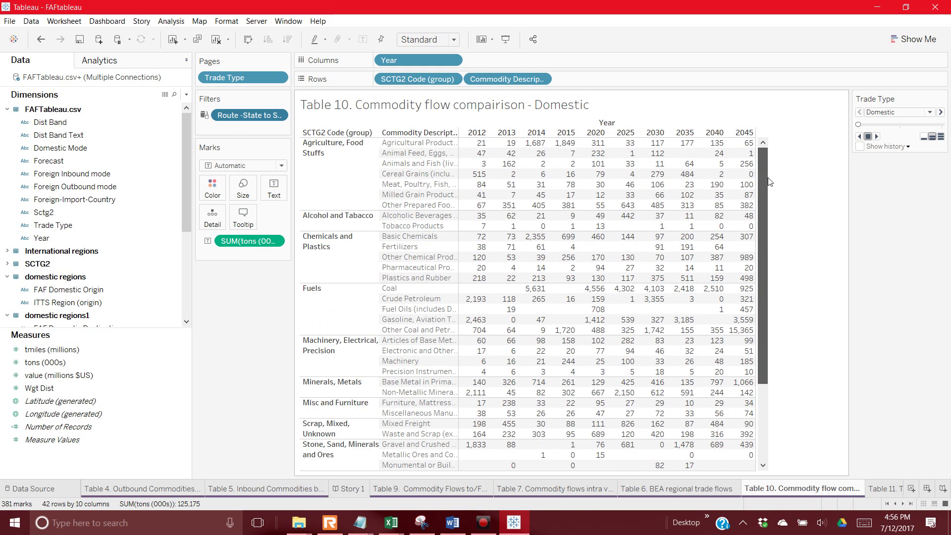
# - Save the FAFtableau workbook
pyautogui.click(10, 20)
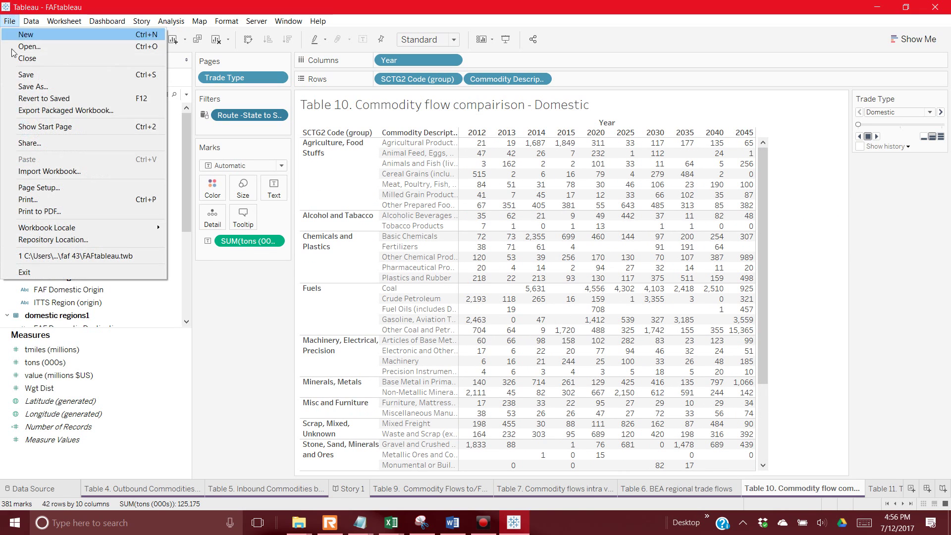
pyautogui.click(25, 74)
# - Open the workbook's data source and review its list of fields, source tables and remote field names
pyautogui.moveTo(423, 483)
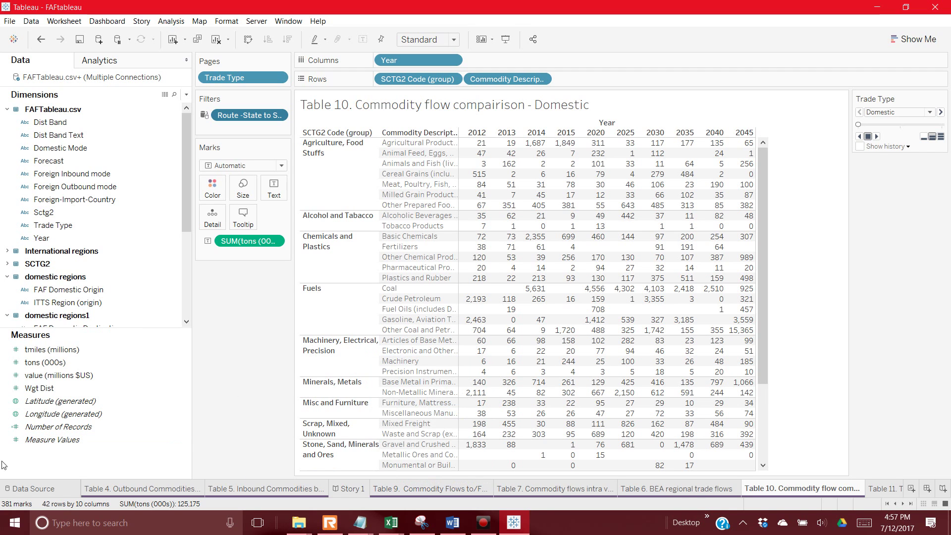
pyautogui.click(58, 493)
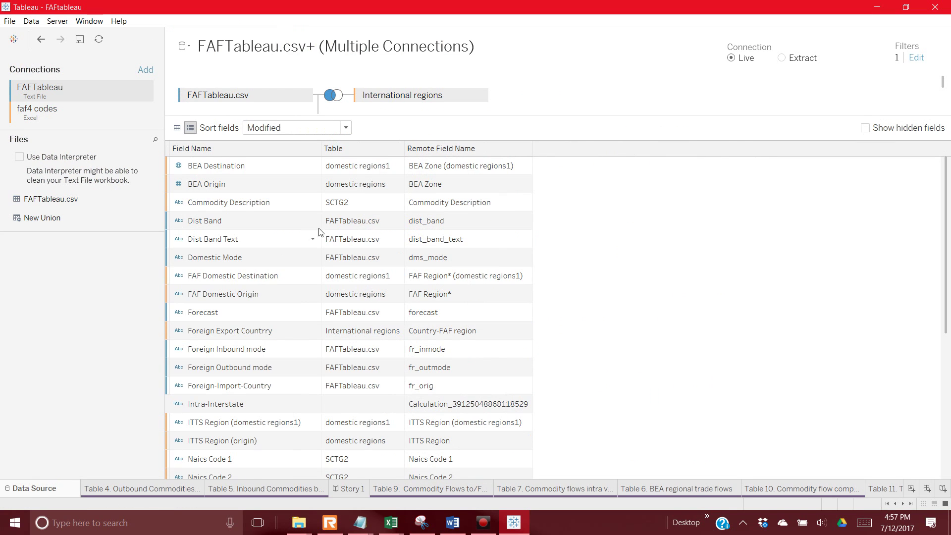
pyautogui.scroll(-5, 320, 232)
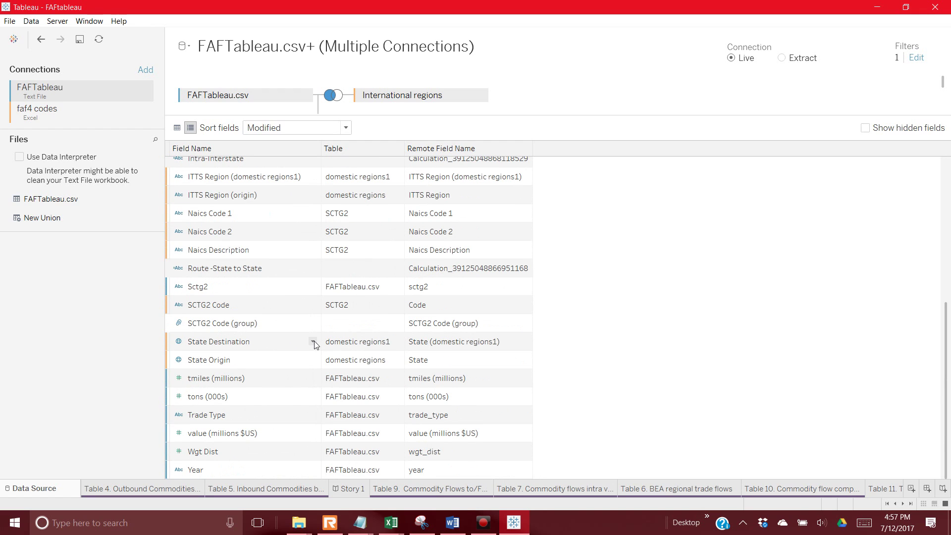